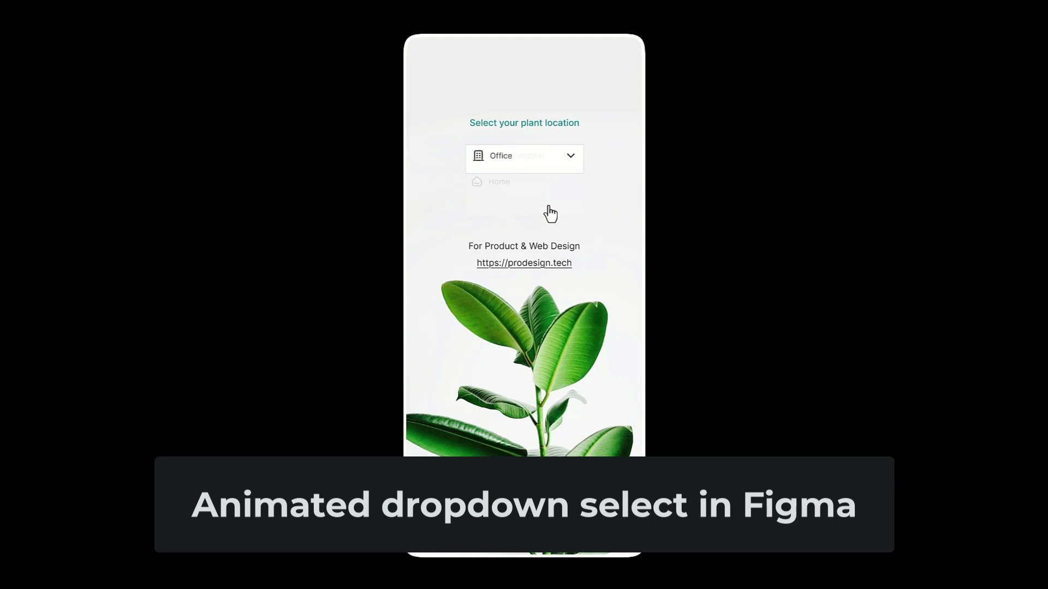
pyautogui.click(574, 159)
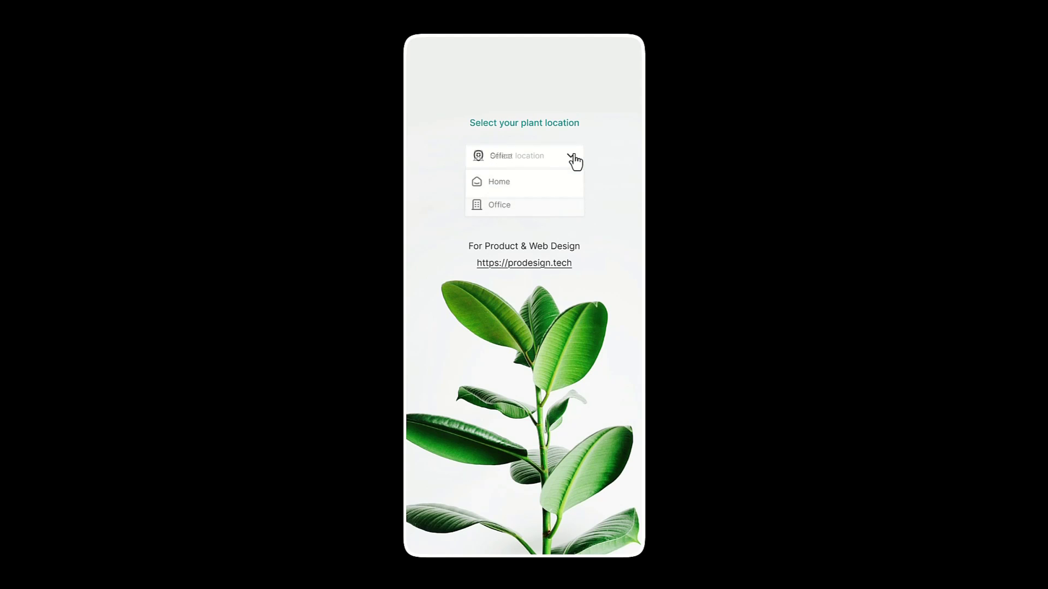
pyautogui.click(546, 185)
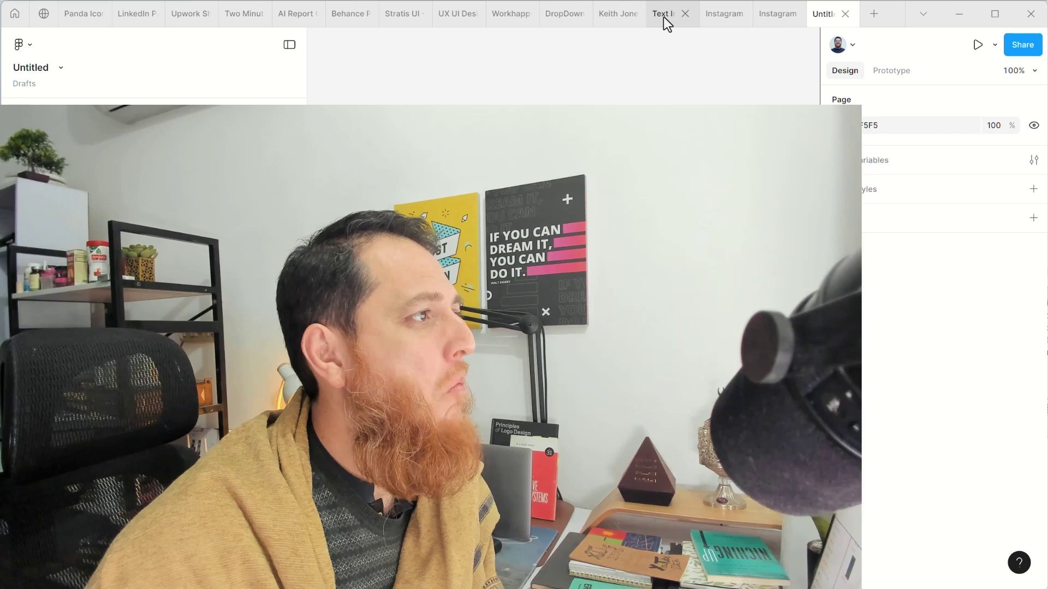
# - Open the DropDown Interactive file and examine the variants of its dropdown component
pyautogui.click(664, 18)
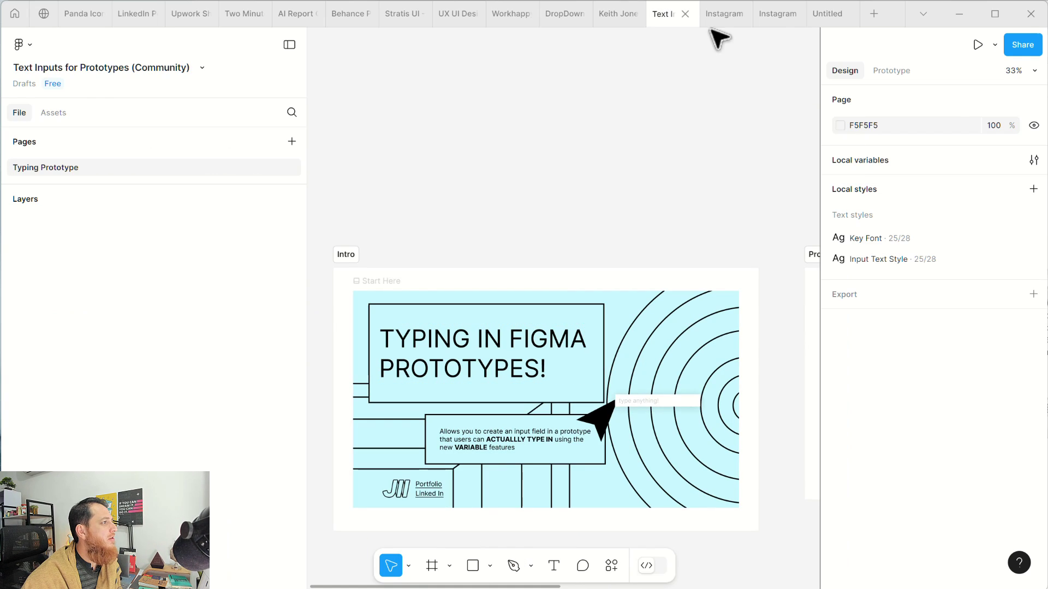
pyautogui.click(556, 16)
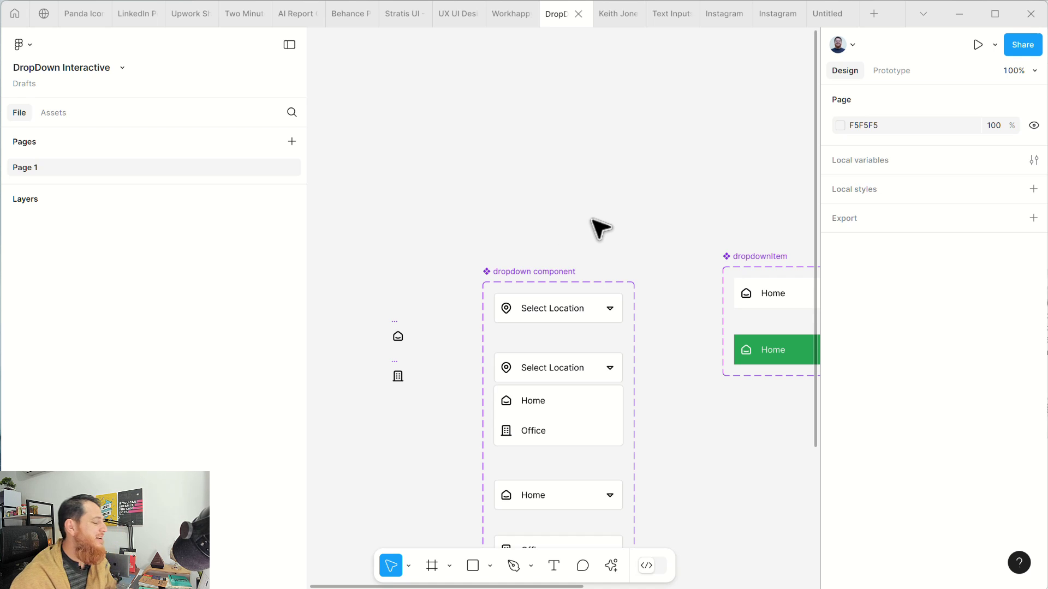
pyautogui.click(534, 272)
pyautogui.click(671, 241)
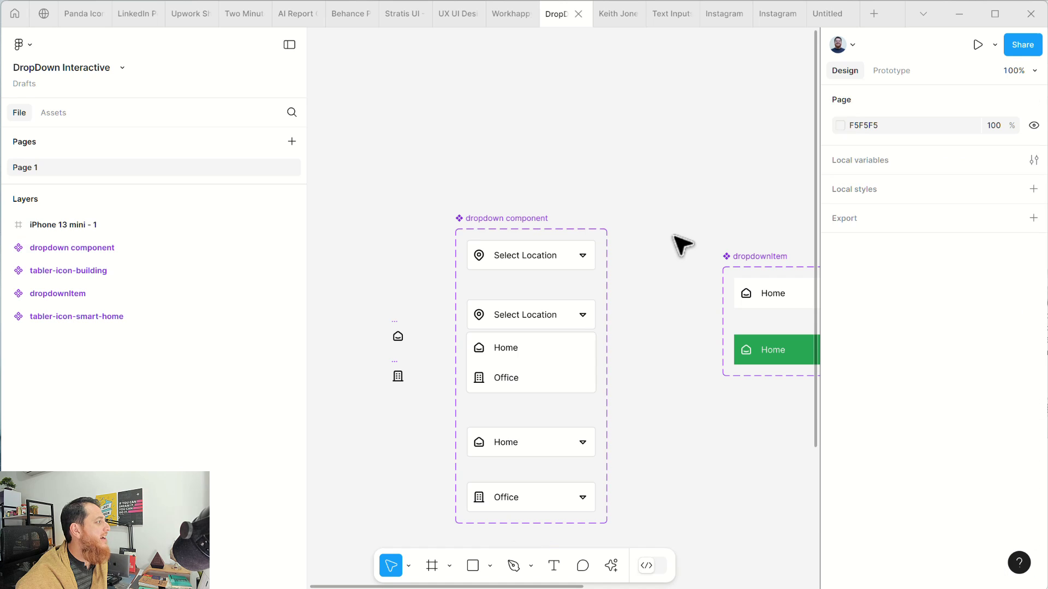
# - Run the prototype and test the location dropdown by choosing Home, Office and then Home again
pyautogui.click(977, 44)
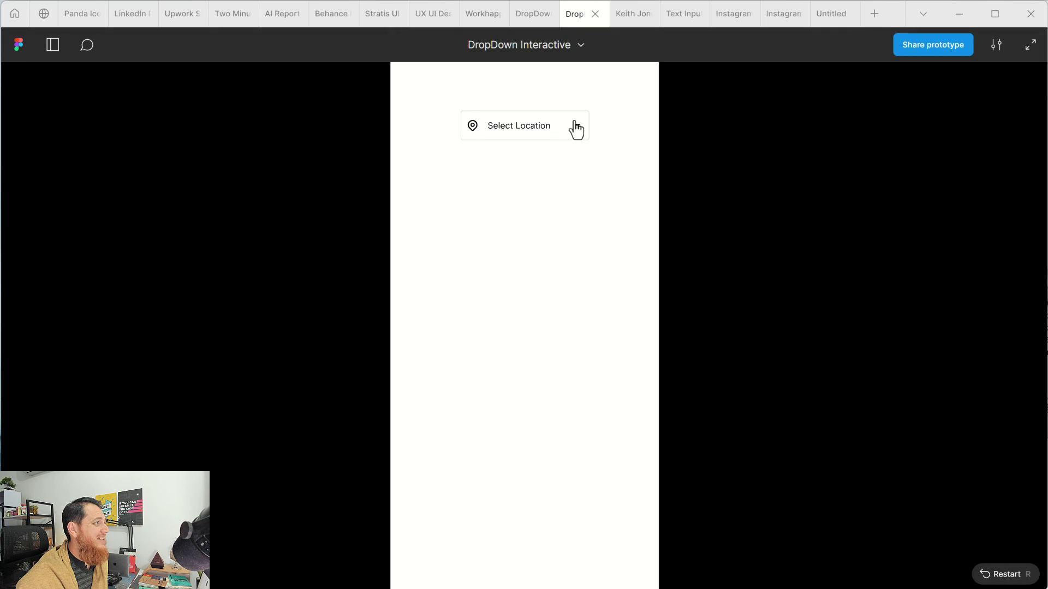
pyautogui.click(572, 128)
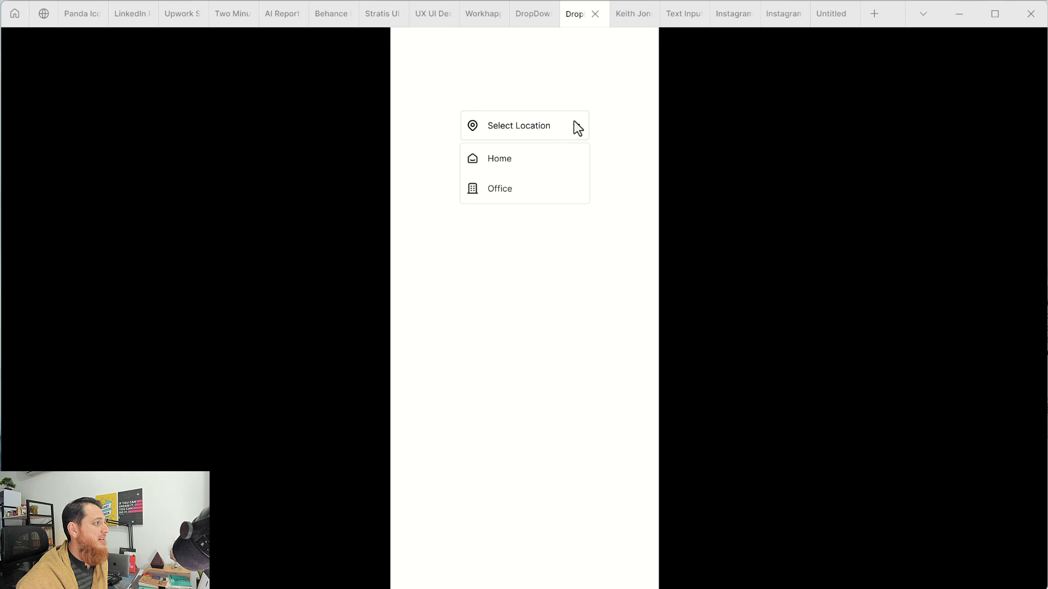
pyautogui.click(538, 171)
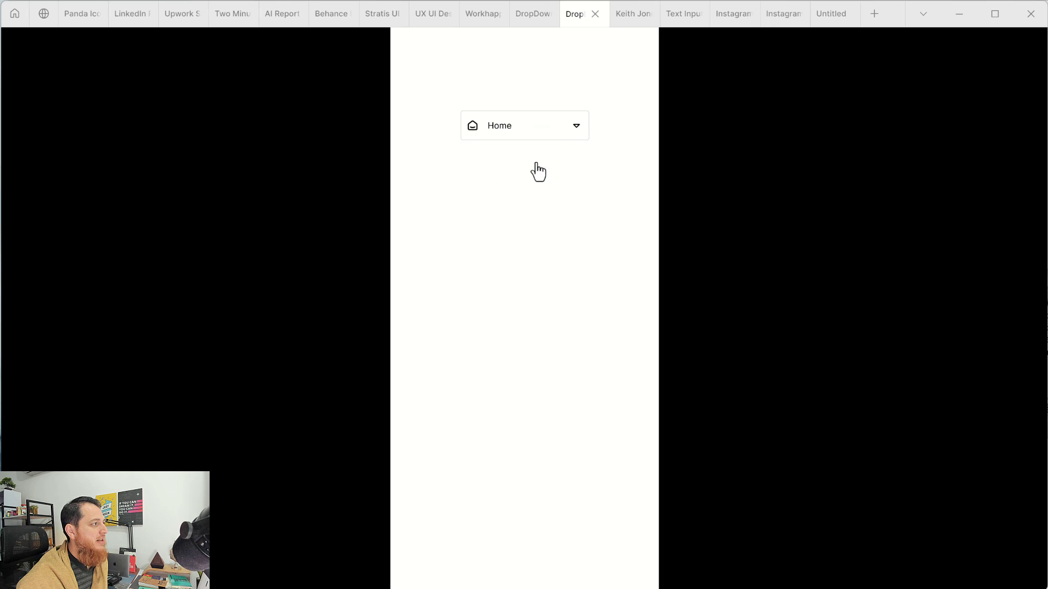
pyautogui.click(572, 132)
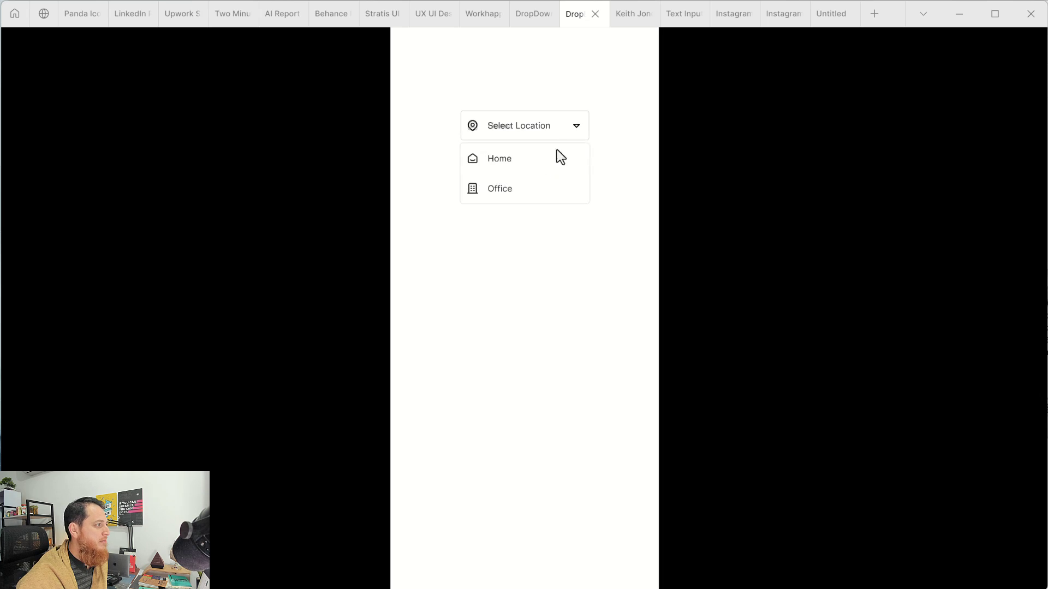
pyautogui.click(527, 196)
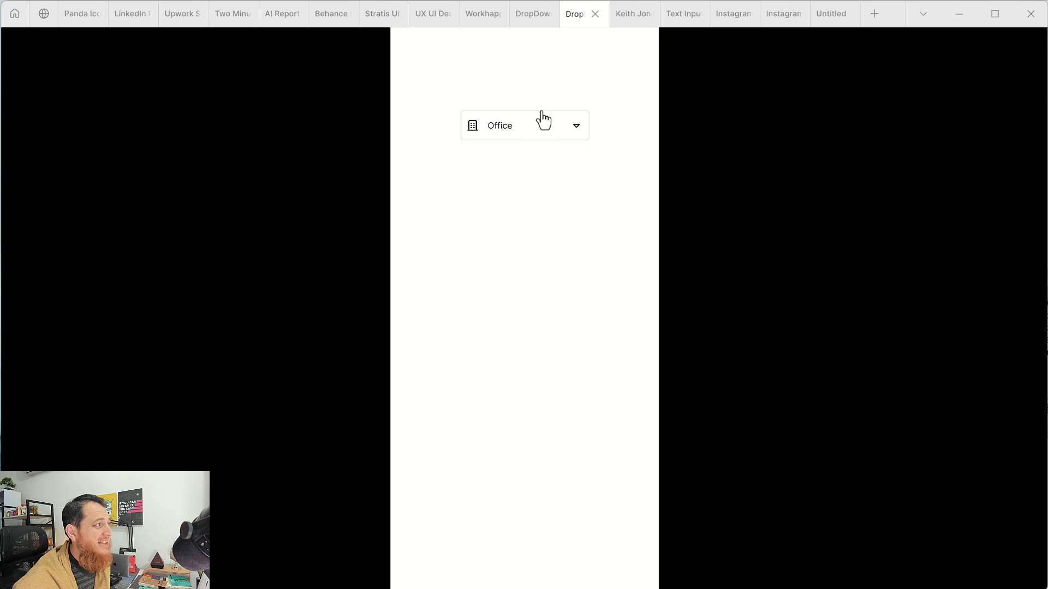
pyautogui.click(545, 135)
pyautogui.click(537, 160)
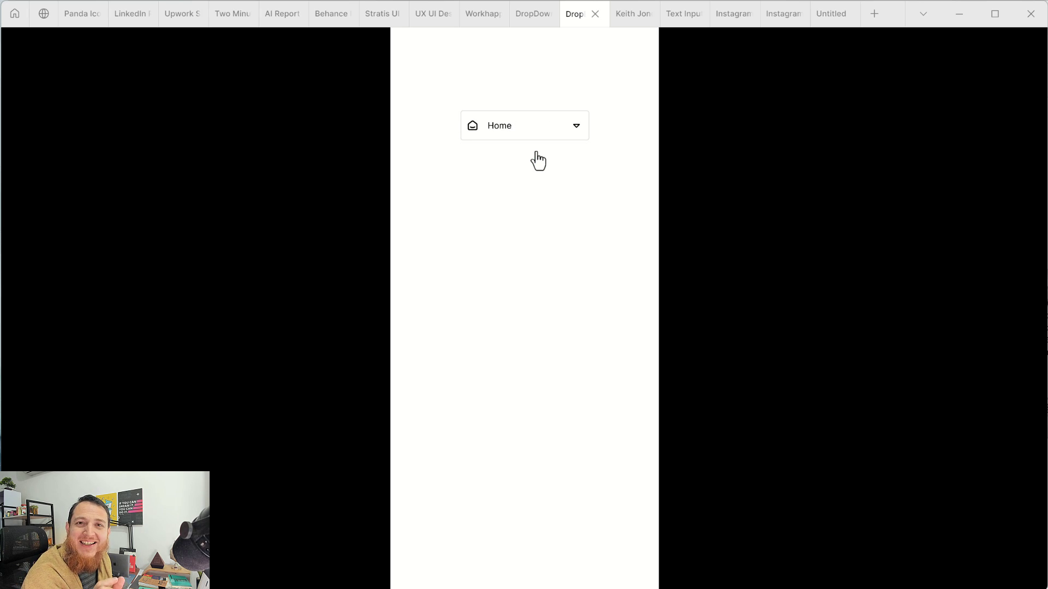
# - Switch to the untitled design file and launch the Tabler Icons plugin
pyautogui.click(834, 16)
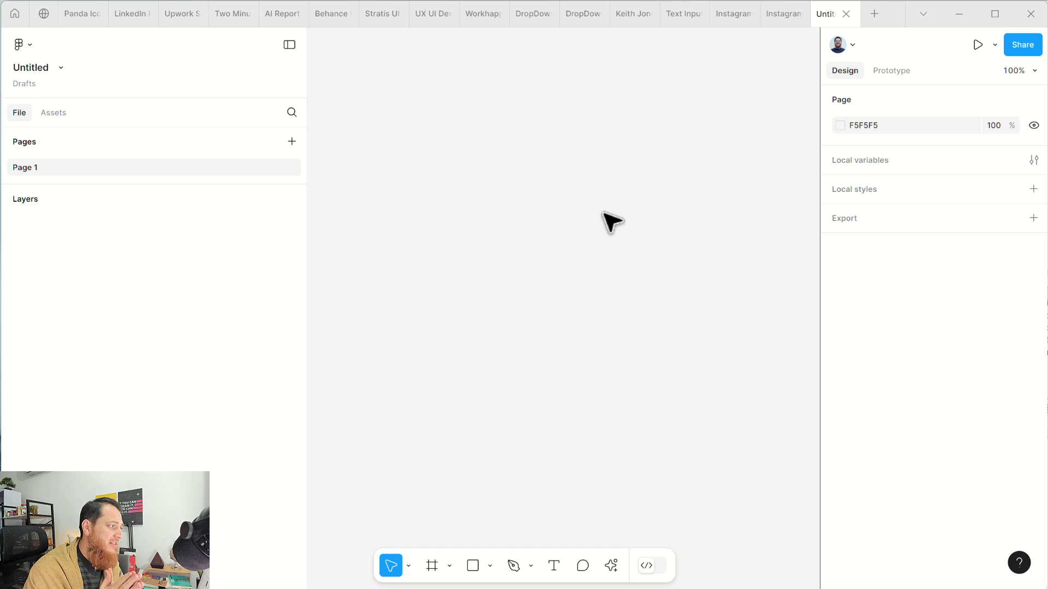
pyautogui.click(611, 568)
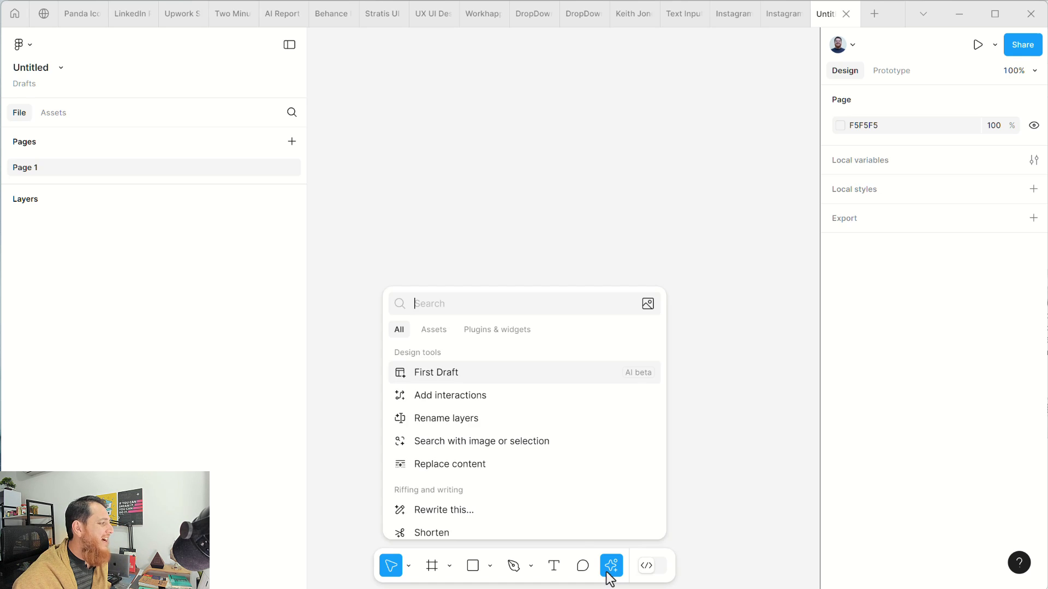
pyautogui.click(496, 330)
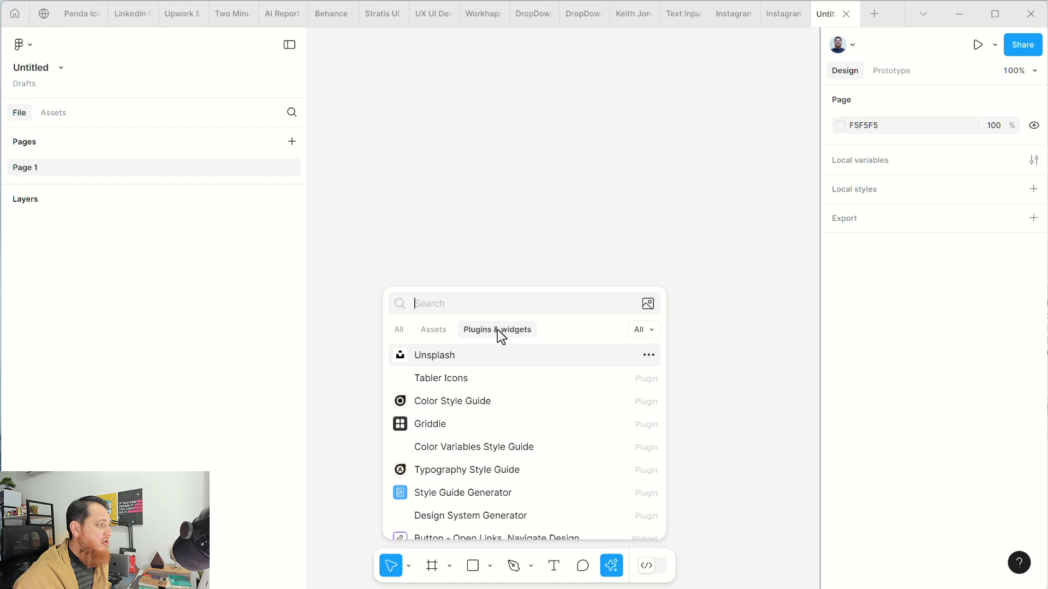
pyautogui.click(480, 381)
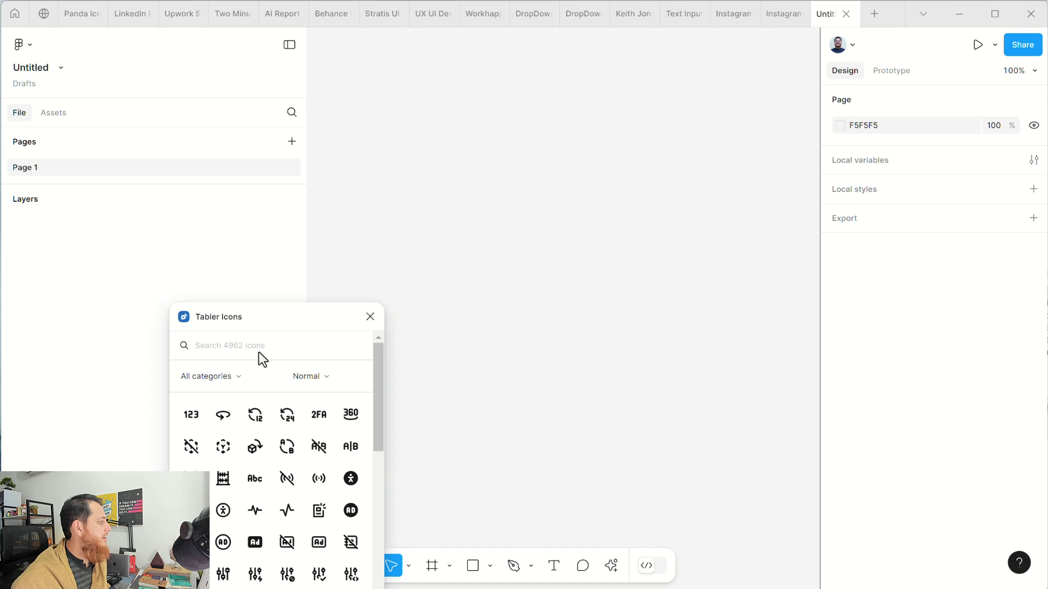
# - Search the icons for "location", insert the plain map pin and move it away from the insertion spot
pyautogui.write('location')
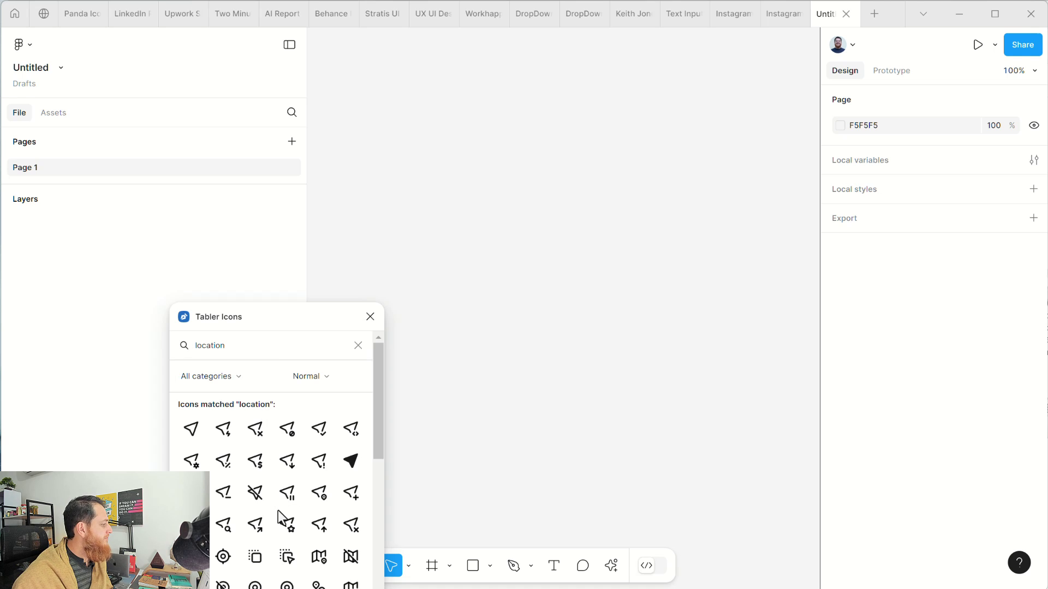
pyautogui.scroll(-2, 279, 515)
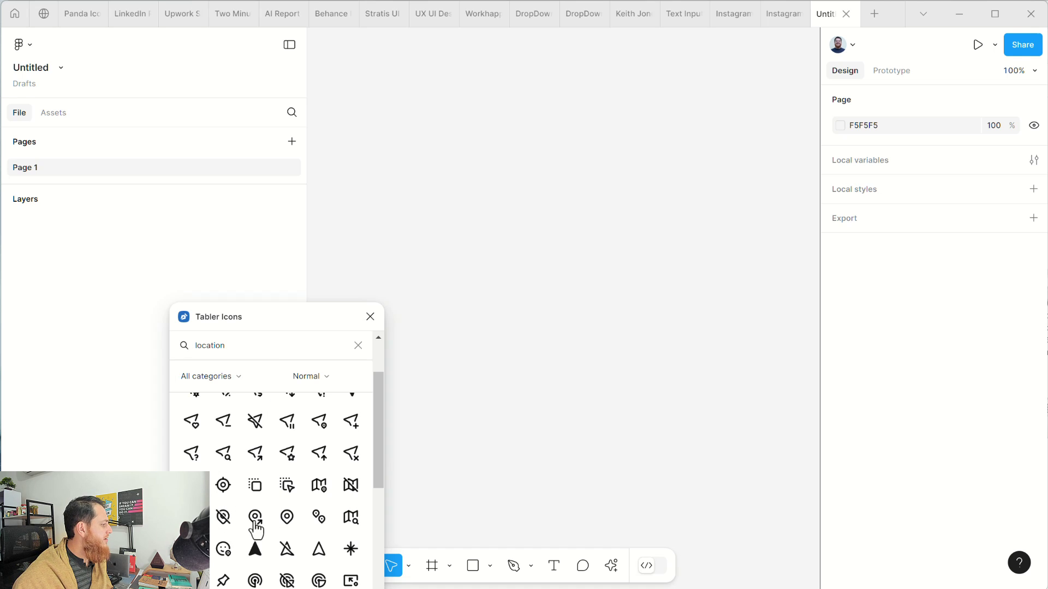
pyautogui.click(287, 516)
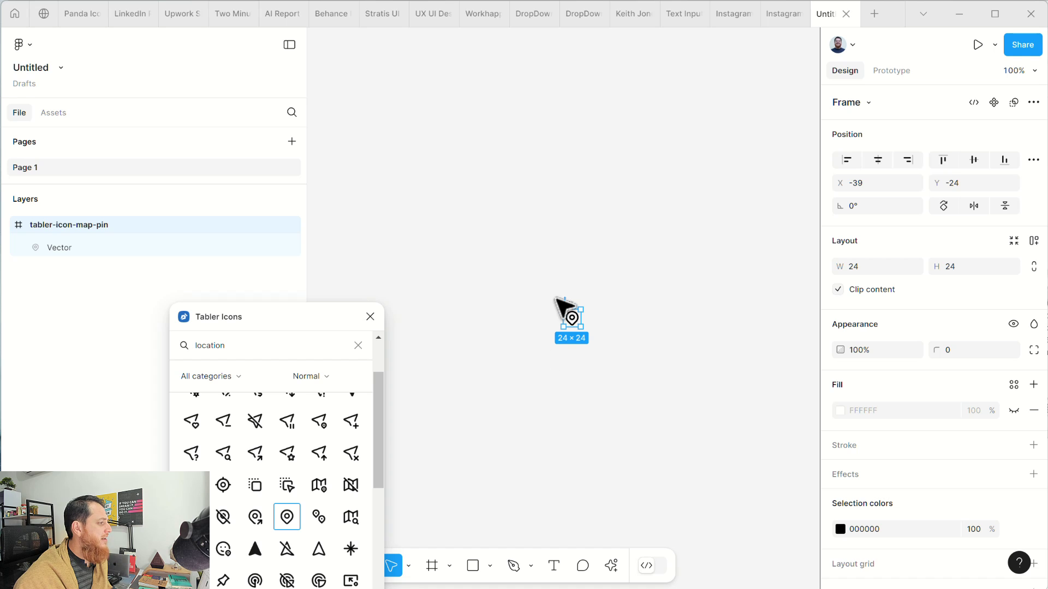
pyautogui.moveTo(571, 300); pyautogui.dragTo(537, 270)
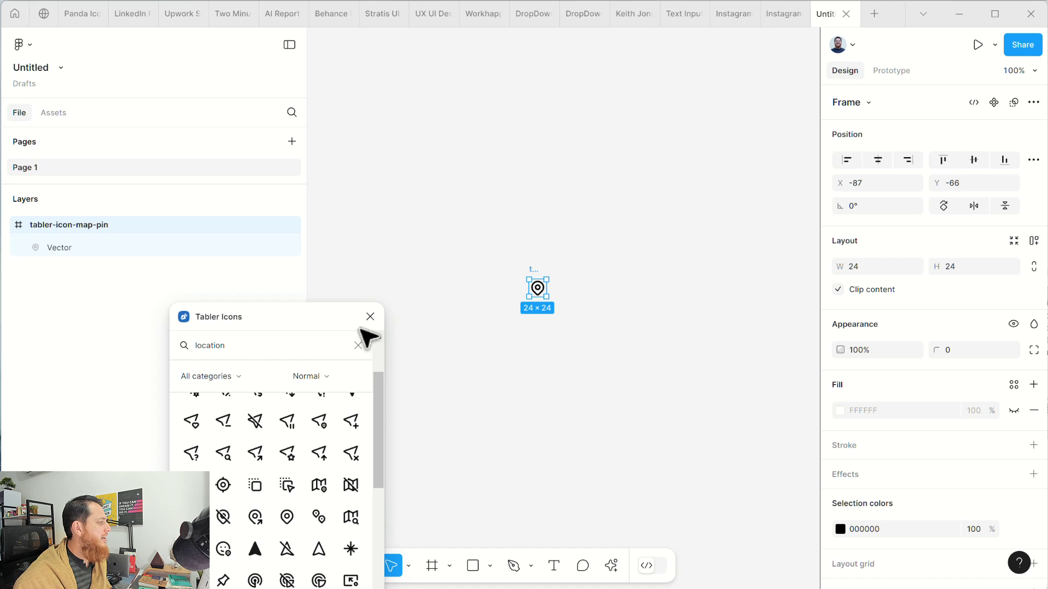
# - Search the icons for "home" and insert the smart-home icon
pyautogui.doubleClick(241, 350)
pyautogui.press('BackSpace')
pyautogui.write('home')
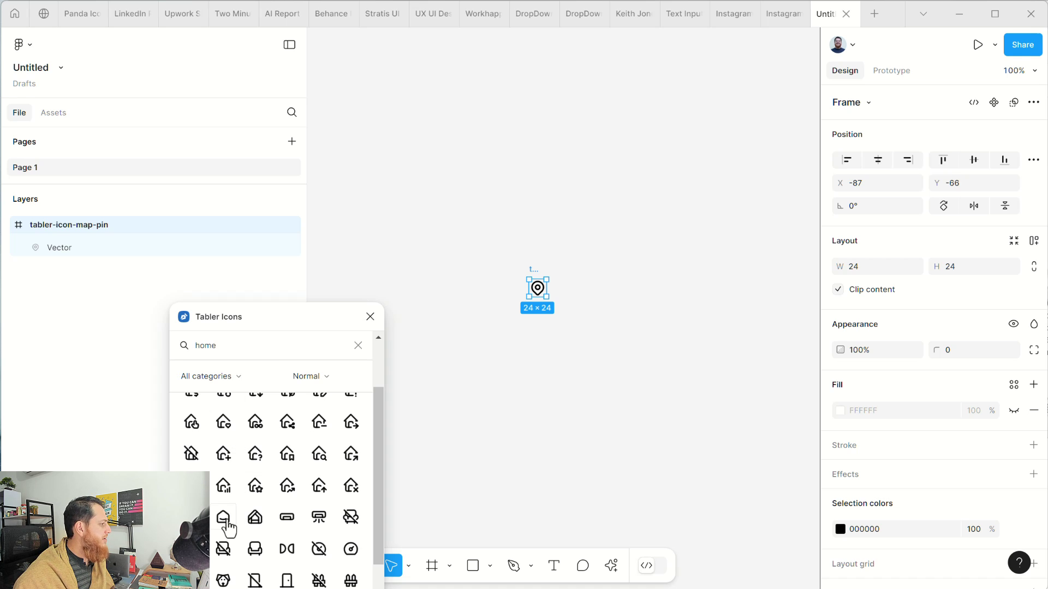
pyautogui.click(226, 522)
# - Search the icons for "office", insert the building icon, move it clear of the home icon and close the plugin
pyautogui.click(236, 351)
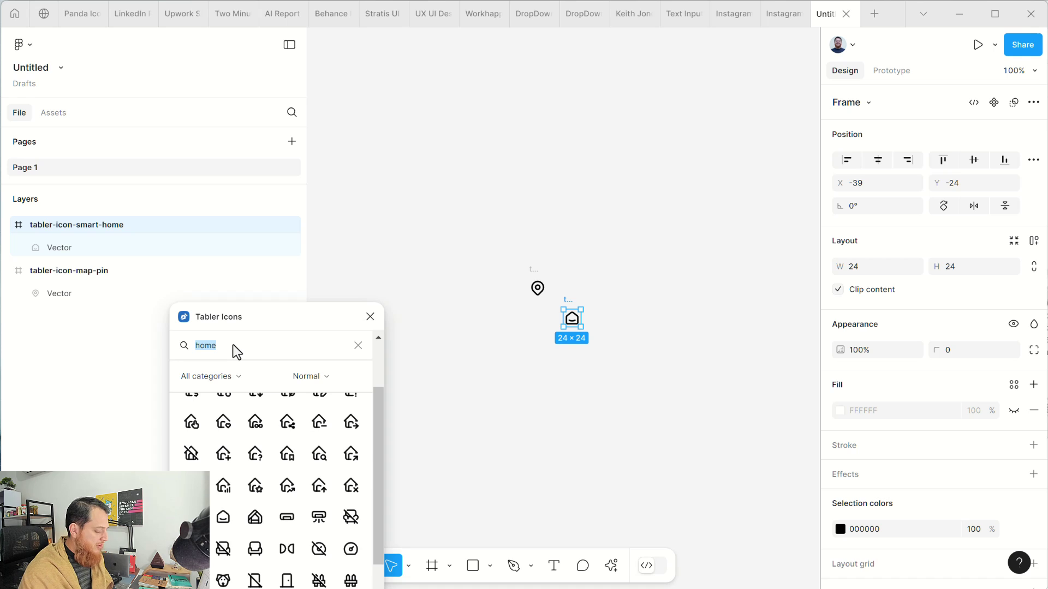
pyautogui.write('office')
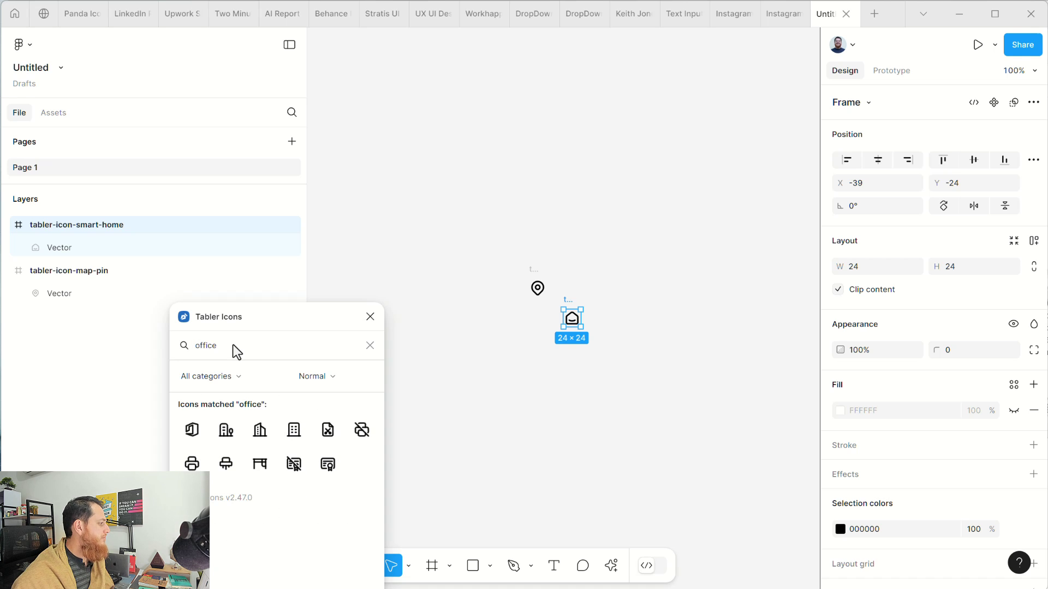
pyautogui.click(295, 431)
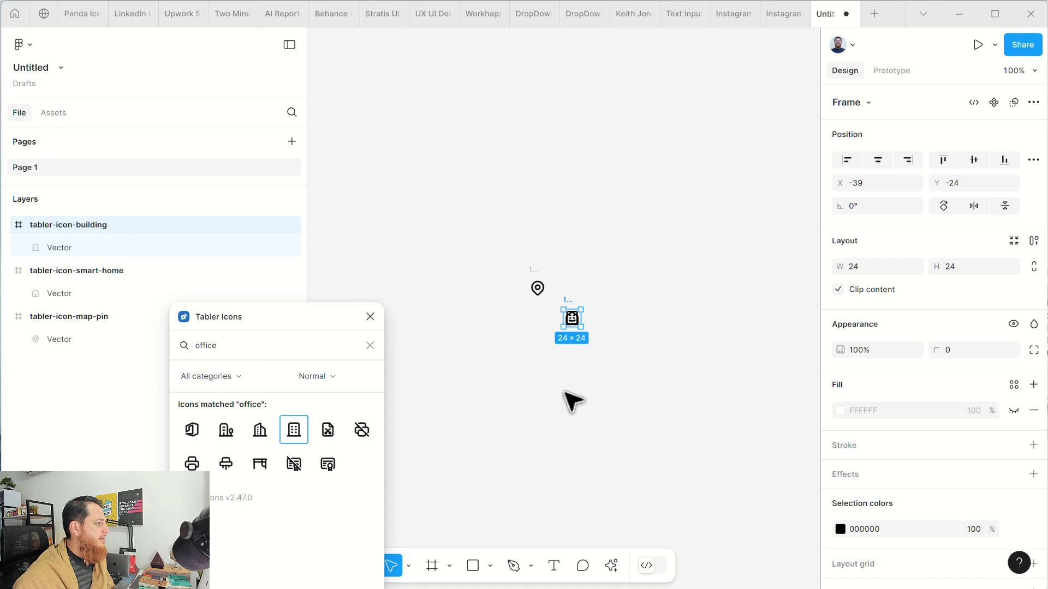
pyautogui.click(572, 402)
pyautogui.moveTo(572, 314); pyautogui.dragTo(598, 277)
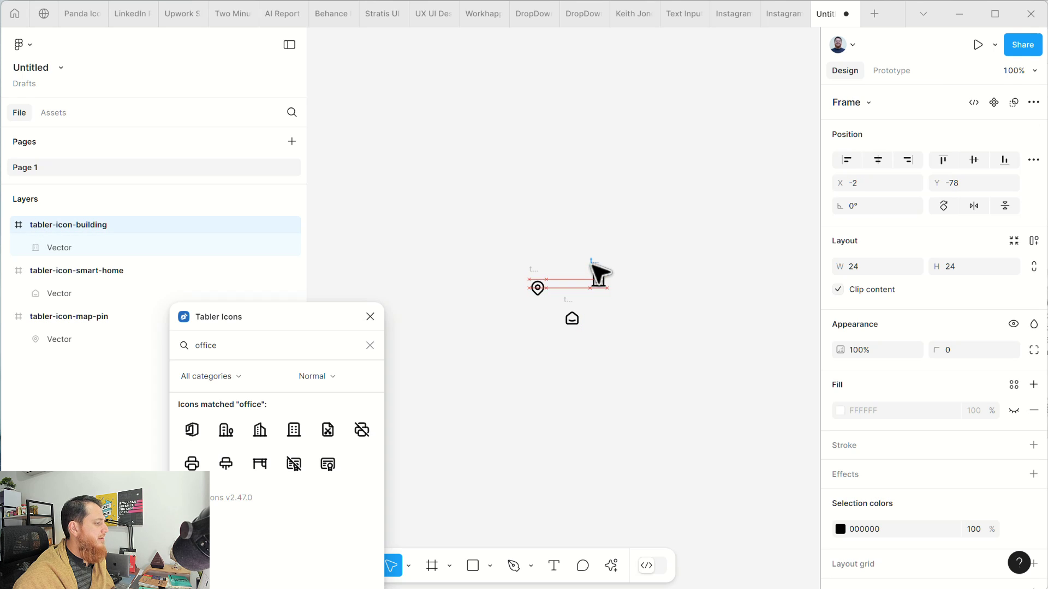
pyautogui.click(369, 316)
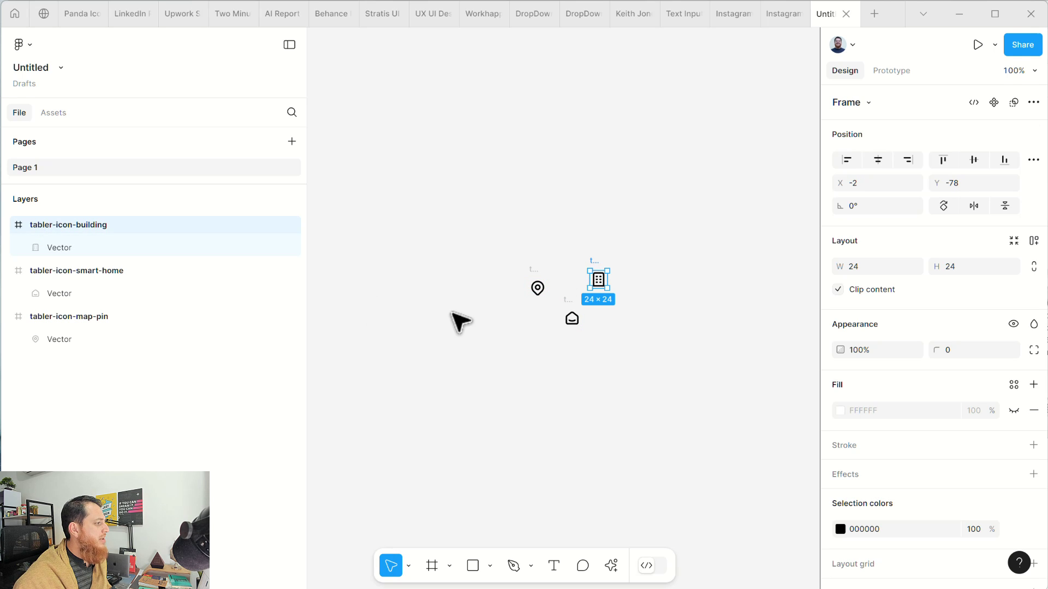
# - Turn the map pin, home and building icons into separate components, moving the map pin away from the others
pyautogui.click(534, 268)
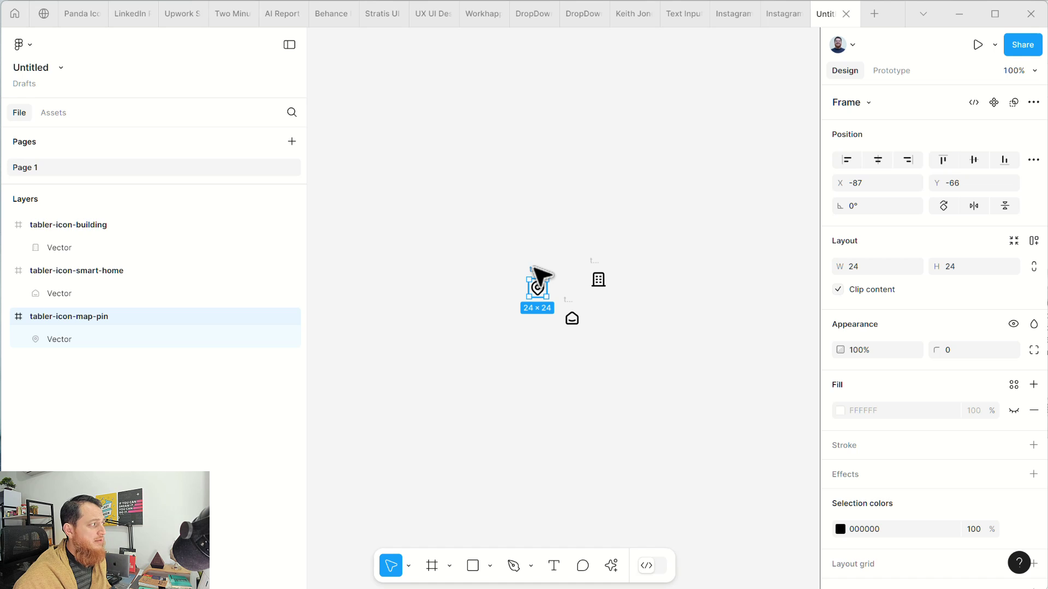
pyautogui.moveTo(533, 270); pyautogui.dragTo(507, 224)
pyautogui.click(994, 104)
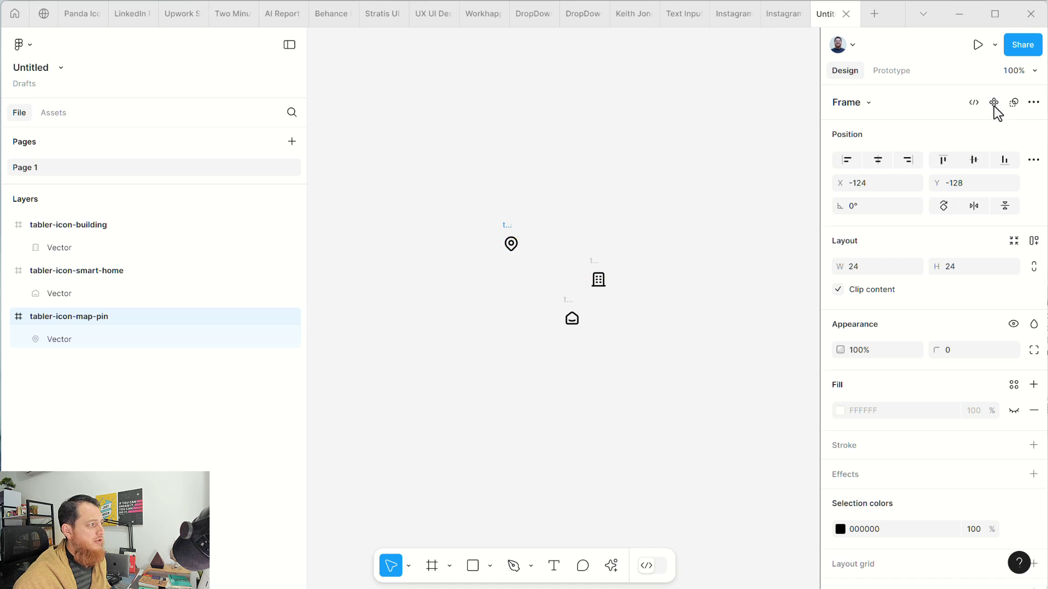
pyautogui.click(573, 316)
pyautogui.click(994, 102)
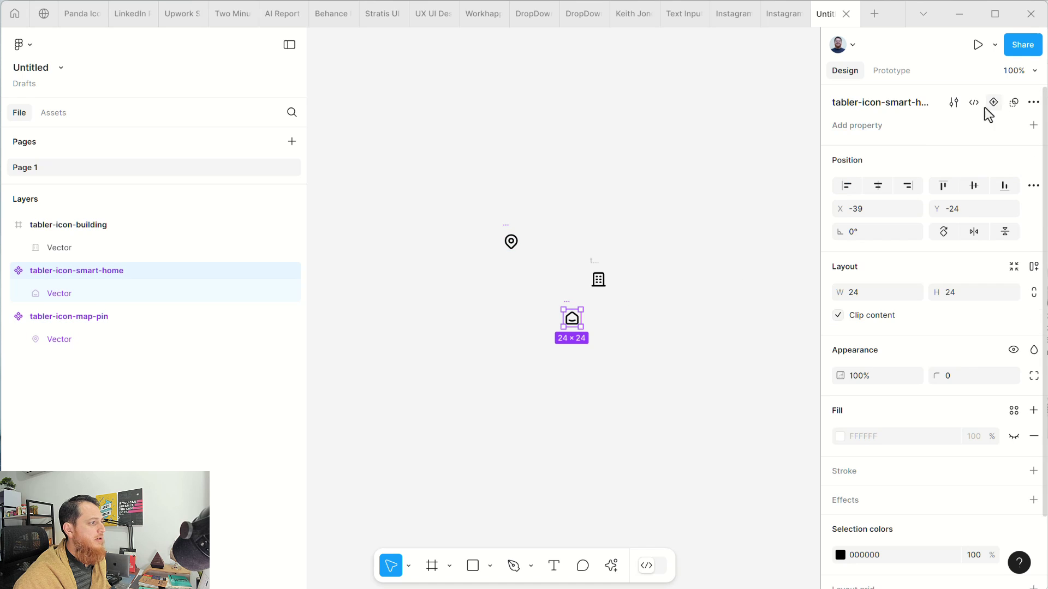
pyautogui.click(597, 278)
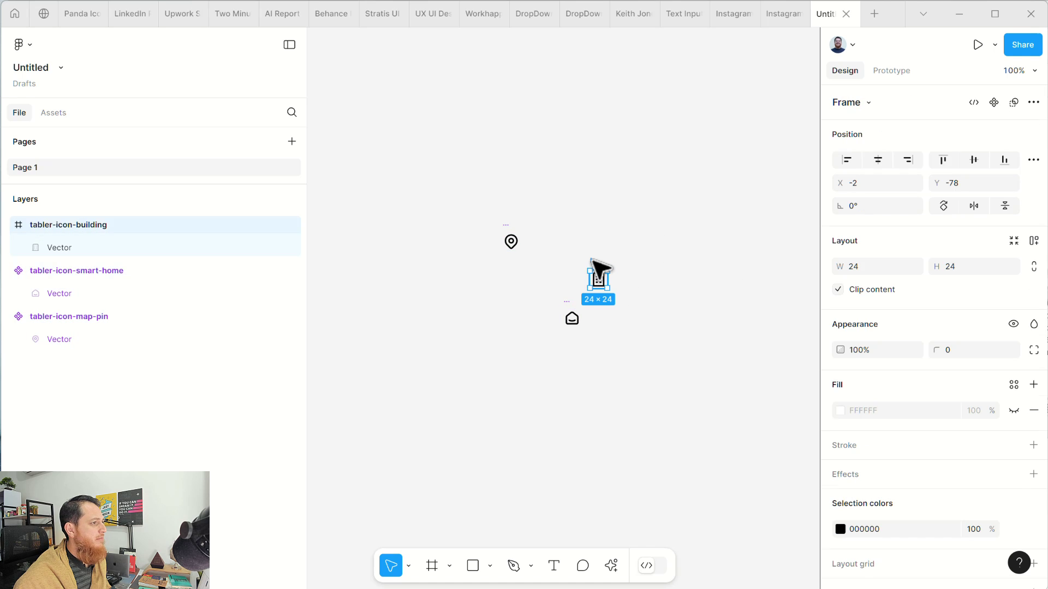
pyautogui.click(995, 104)
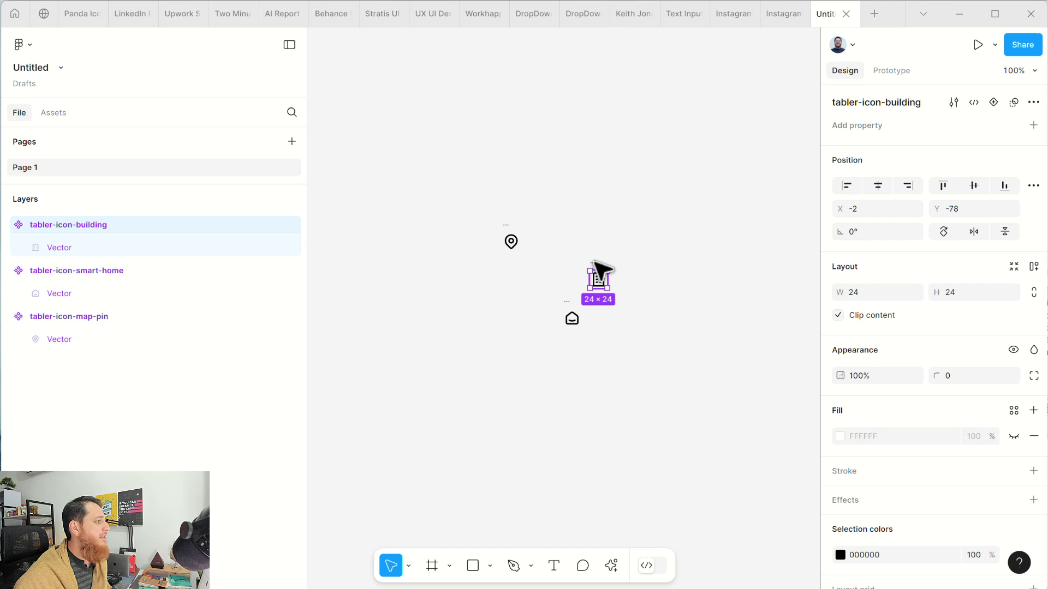
# - Arrange the icon components in a column, with the building above the map pin and the home icon below it
pyautogui.moveTo(599, 270); pyautogui.dragTo(511, 147)
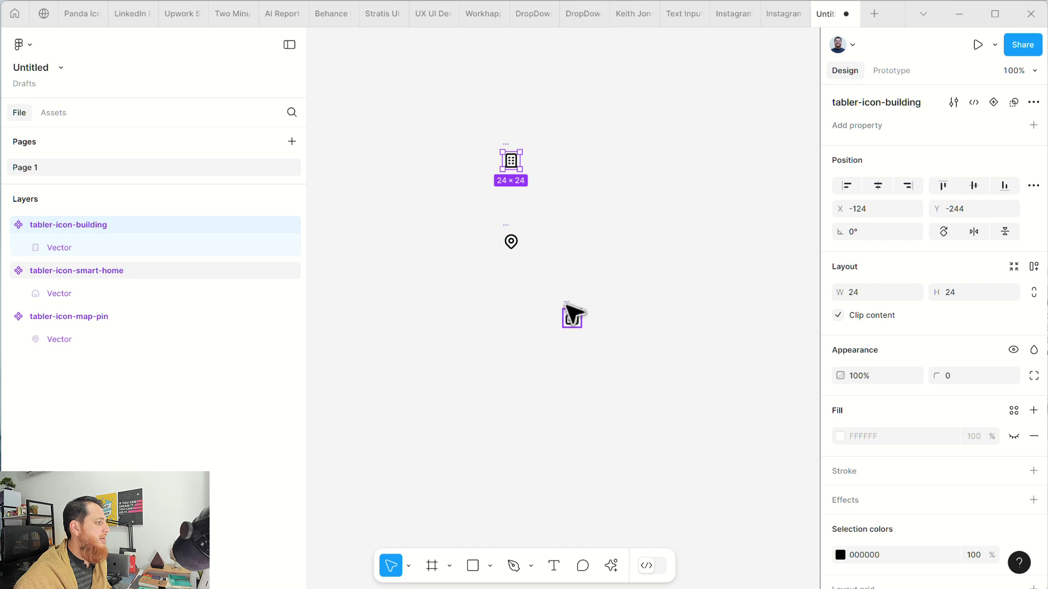
pyautogui.moveTo(571, 315); pyautogui.dragTo(515, 297)
pyautogui.click(633, 287)
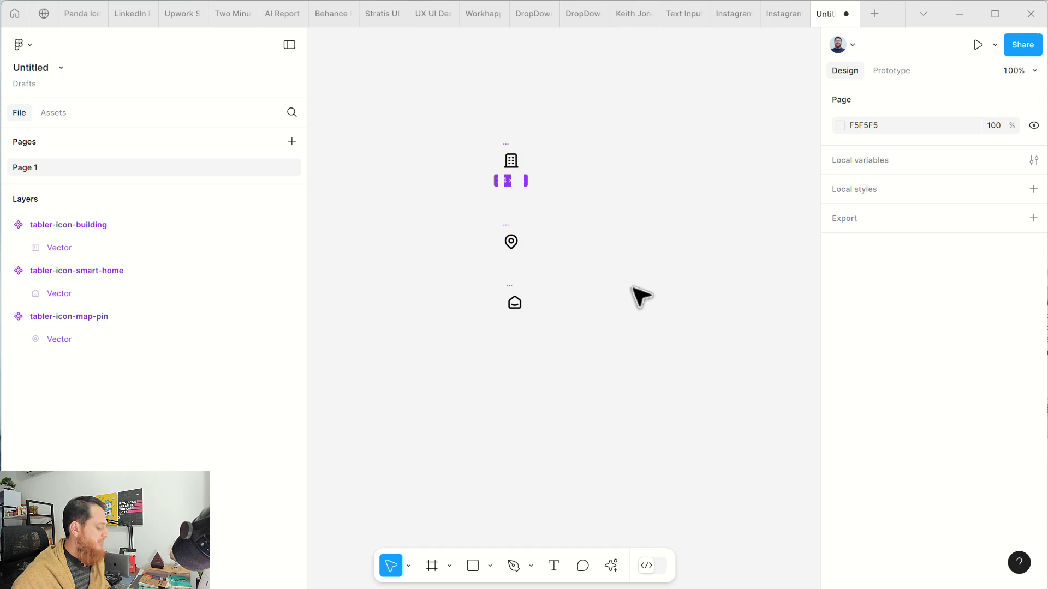
# - Add a text layer reading "Location" on the empty canvas beside the map pin icon
pyautogui.press('t')
pyautogui.click(651, 249)
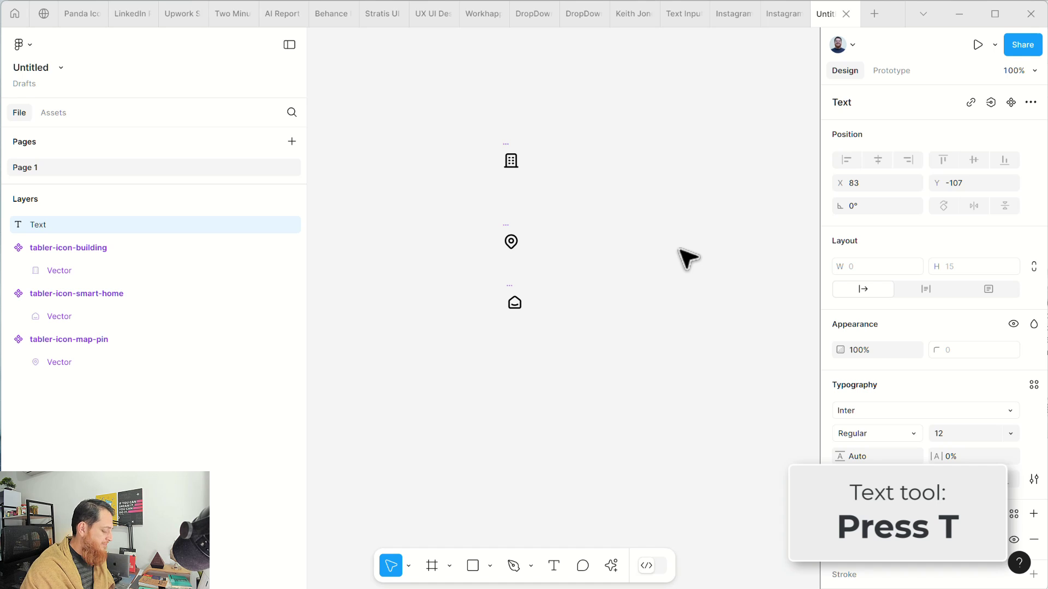
pyautogui.write('Location')
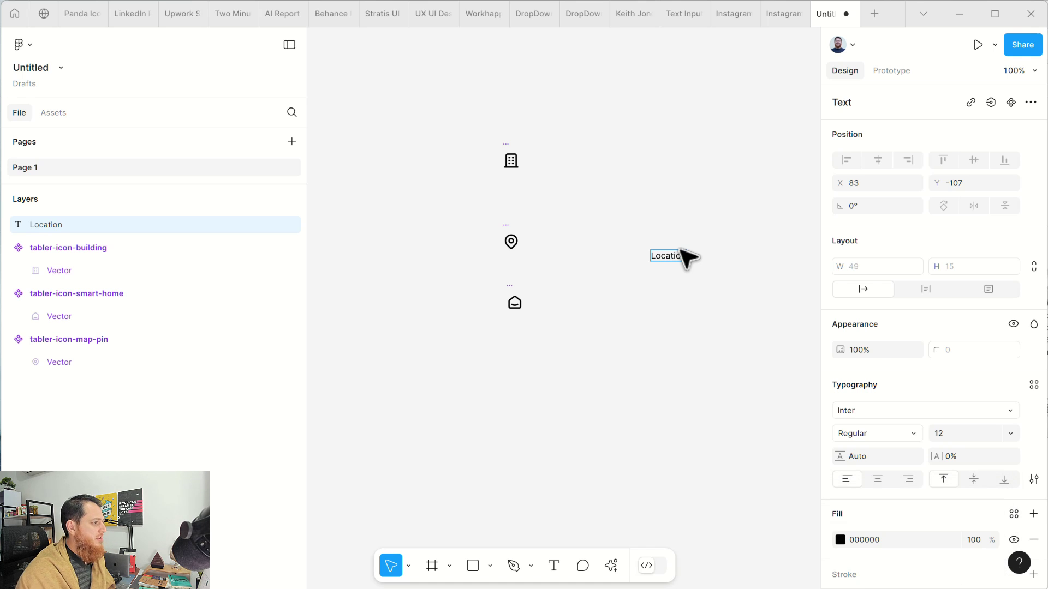
pyautogui.press('Escape')
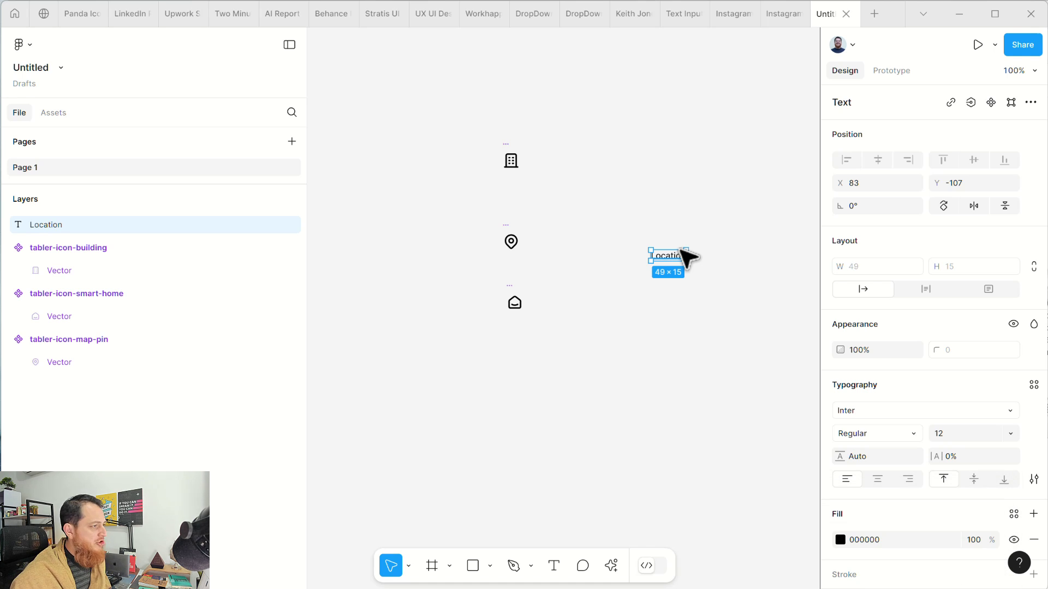
# - Wrap the Location text in an auto layout frame and rename the frame "Item"
pyautogui.hotkey('shift', 'a')
pyautogui.doubleClick(668, 235)
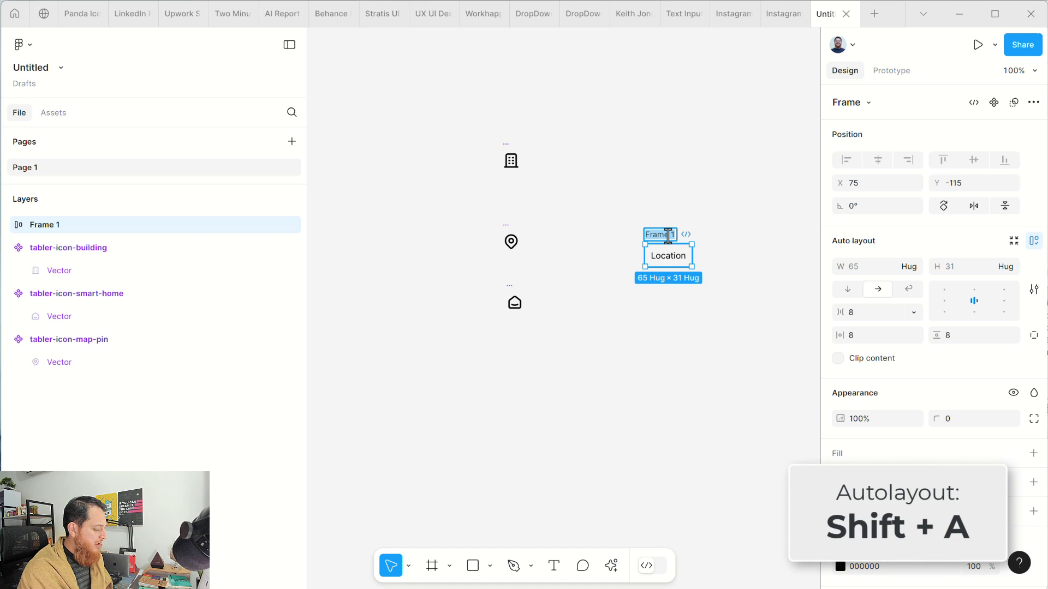
pyautogui.press('BackSpace')
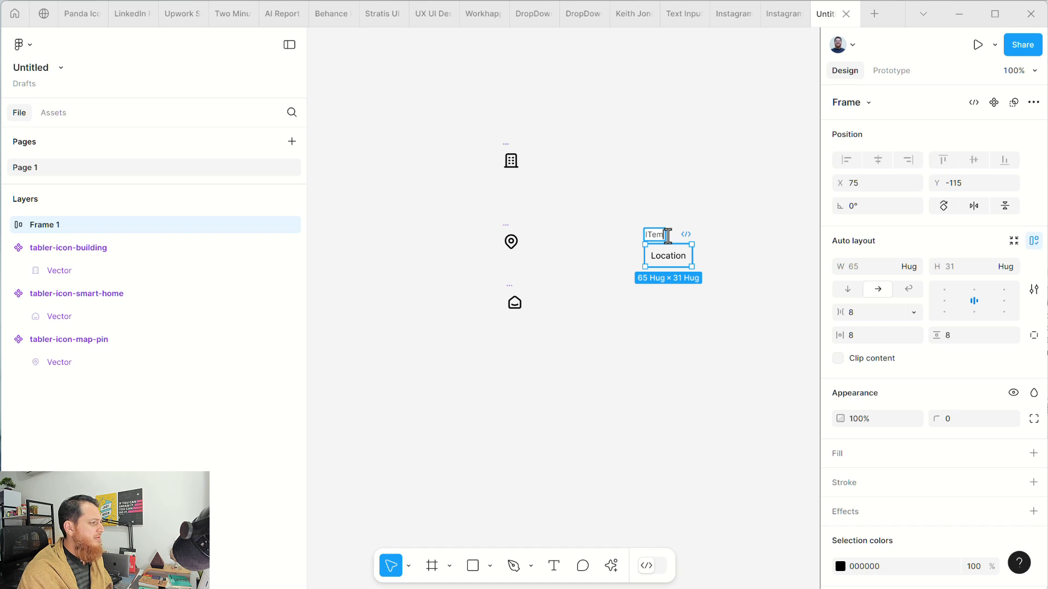
pyautogui.press('BackSpace')
pyautogui.press('BackSpace')
pyautogui.press('BackSpace')
pyautogui.press('BackSpace')
pyautogui.press('Return')
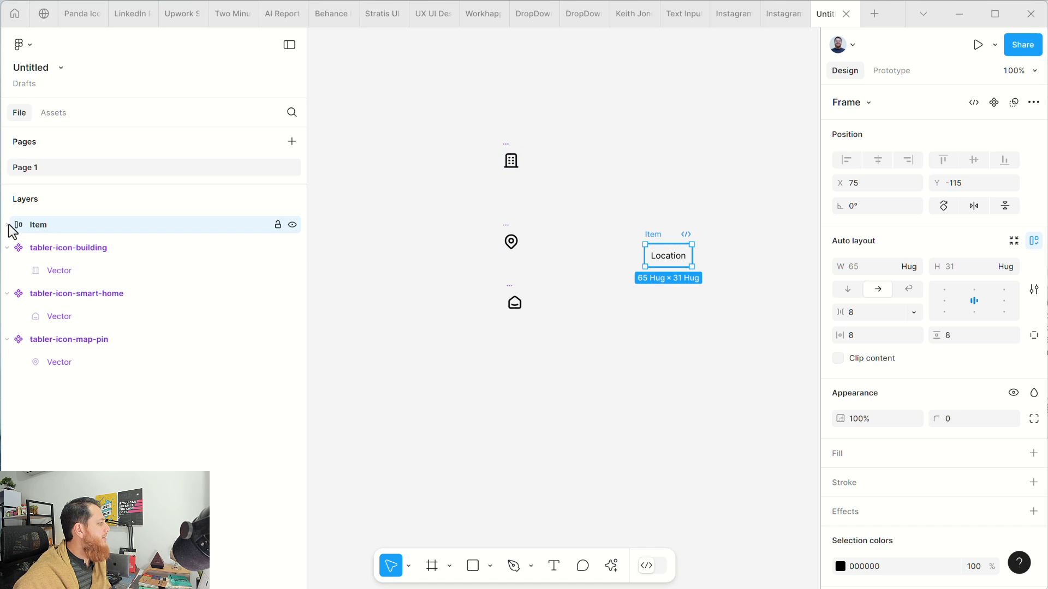
# - Duplicate the map pin icon component and move the copy into the Item frame, ahead of the Location text
pyautogui.click(9, 225)
pyautogui.click(510, 239)
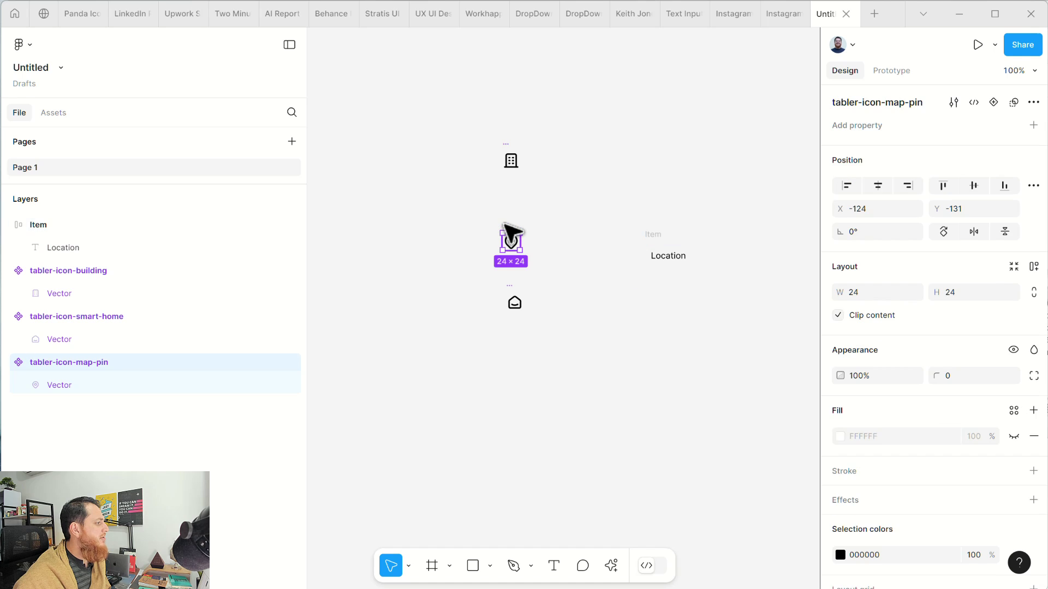
pyautogui.moveTo(511, 235); pyautogui.dragTo(571, 223)
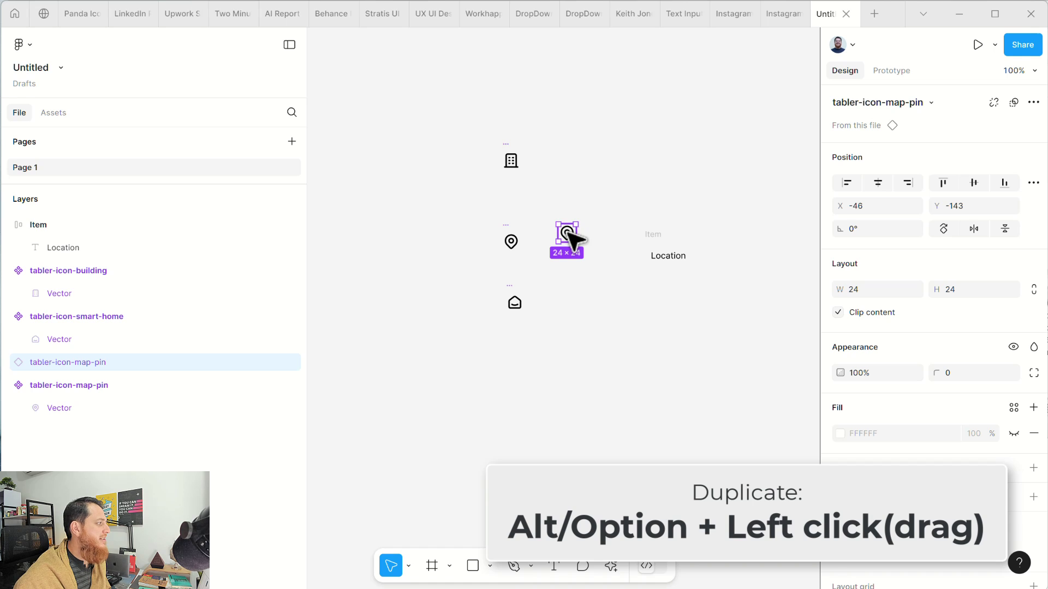
pyautogui.click(560, 210)
pyautogui.moveTo(545, 199); pyautogui.dragTo(584, 273)
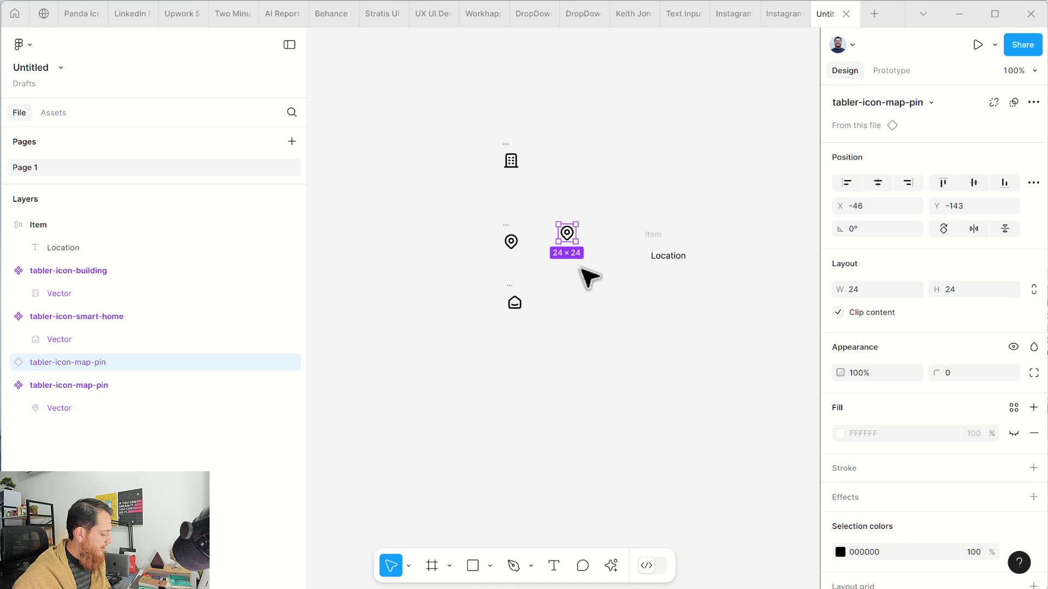
pyautogui.hotkey('ctrl', 'x')
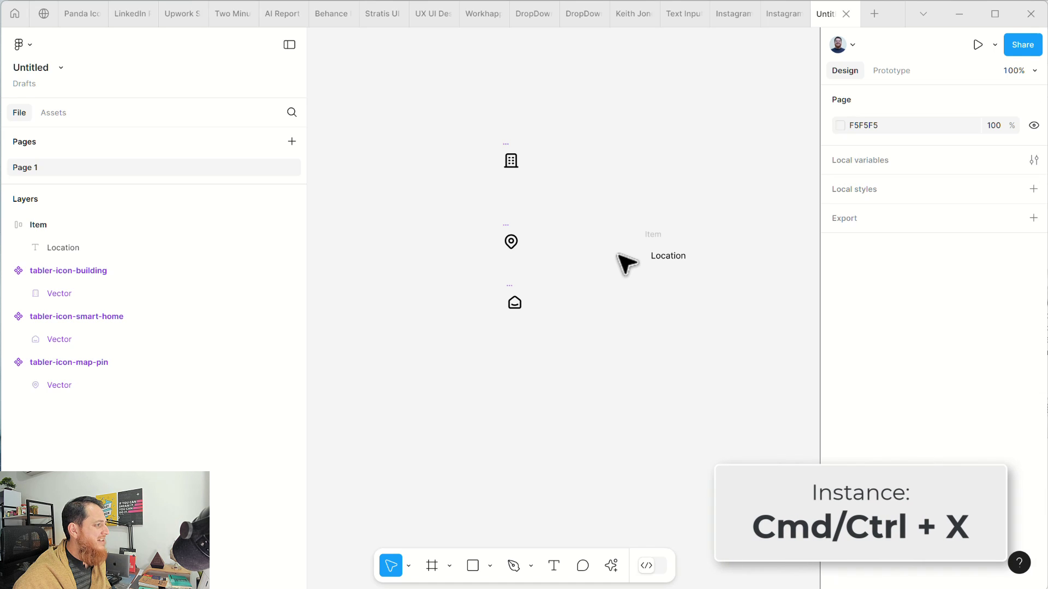
pyautogui.click(653, 241)
pyautogui.hotkey('ctrl', 'v')
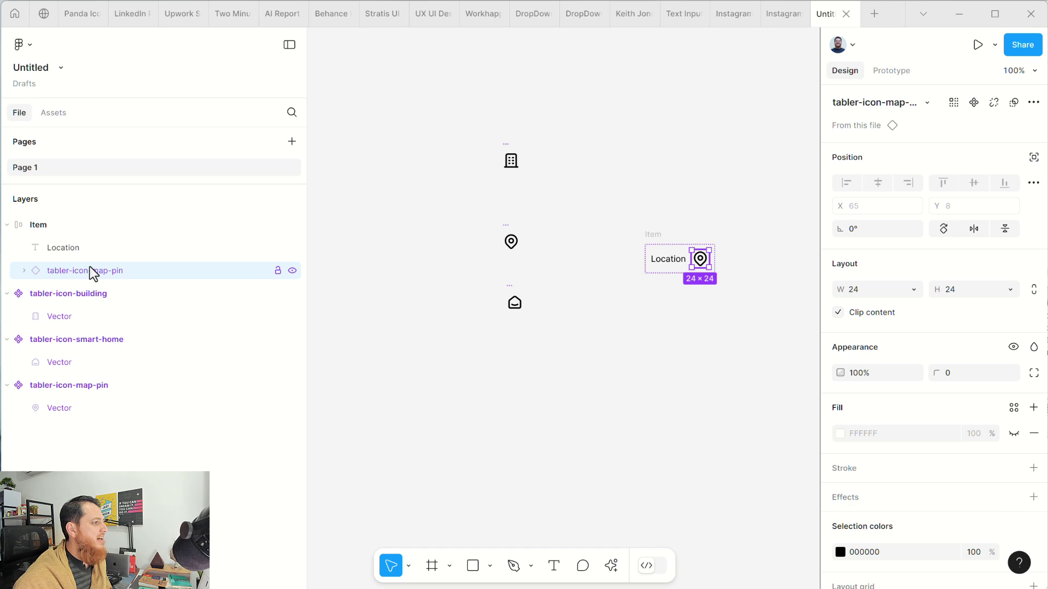
pyautogui.moveTo(90, 267); pyautogui.dragTo(81, 242)
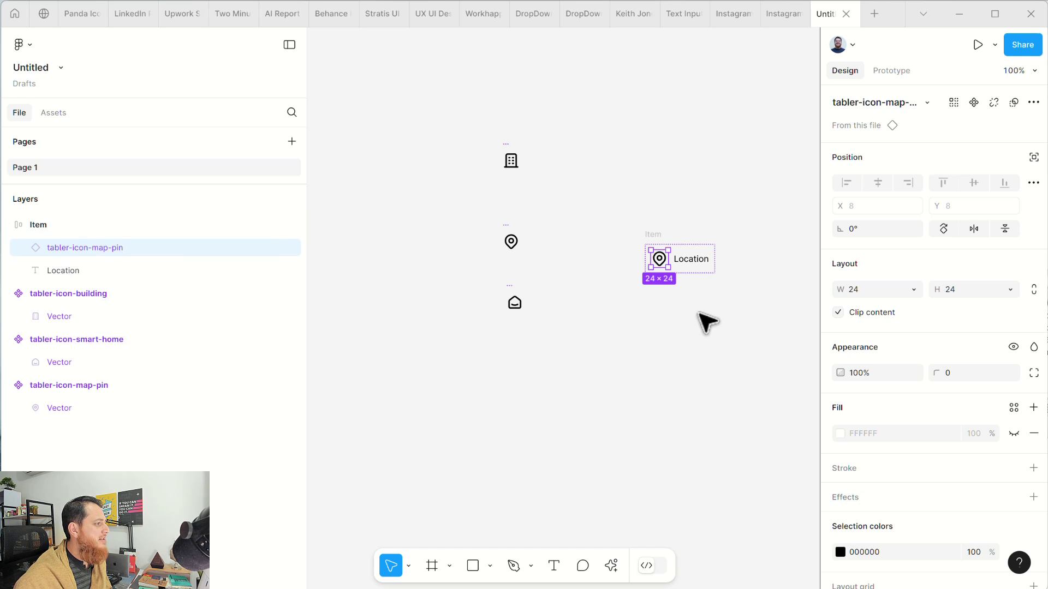
# - Scale the map pin icon inside the Item frame to a width of 20 with the Scale tool
pyautogui.click(655, 235)
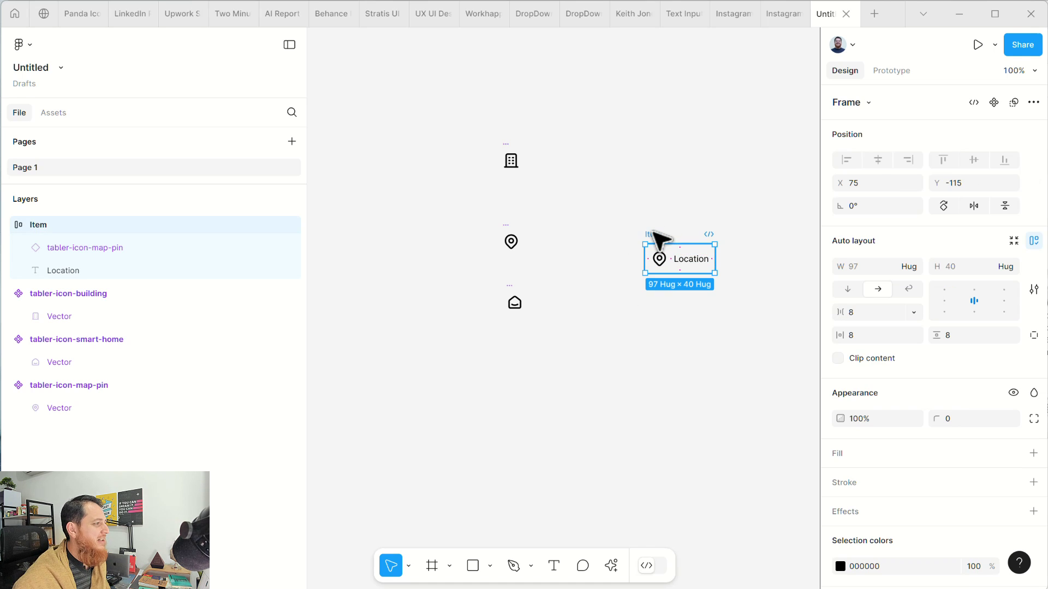
pyautogui.click(661, 261)
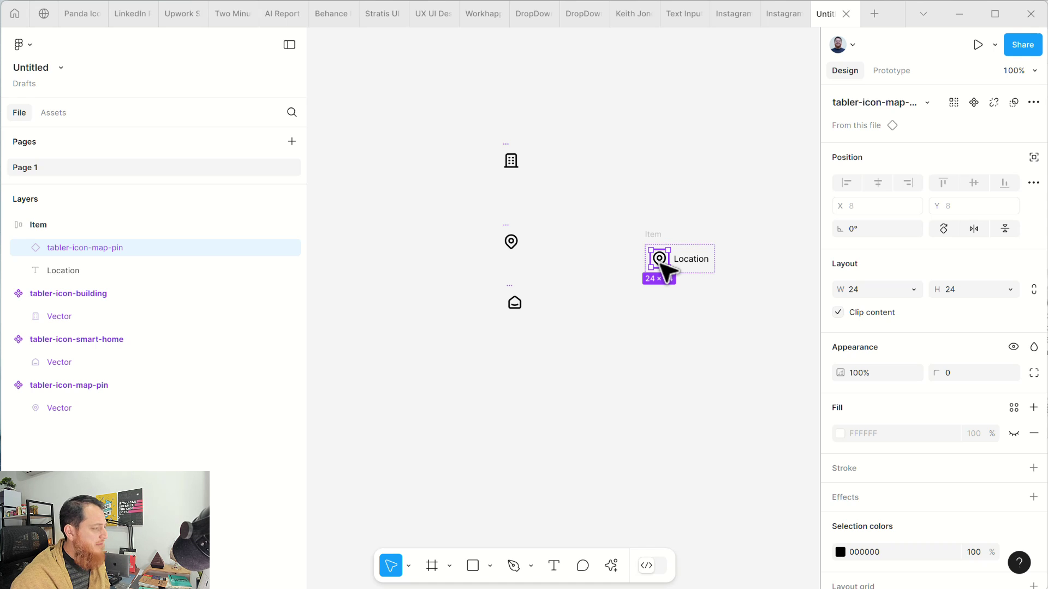
pyautogui.press('k')
pyautogui.click(879, 373)
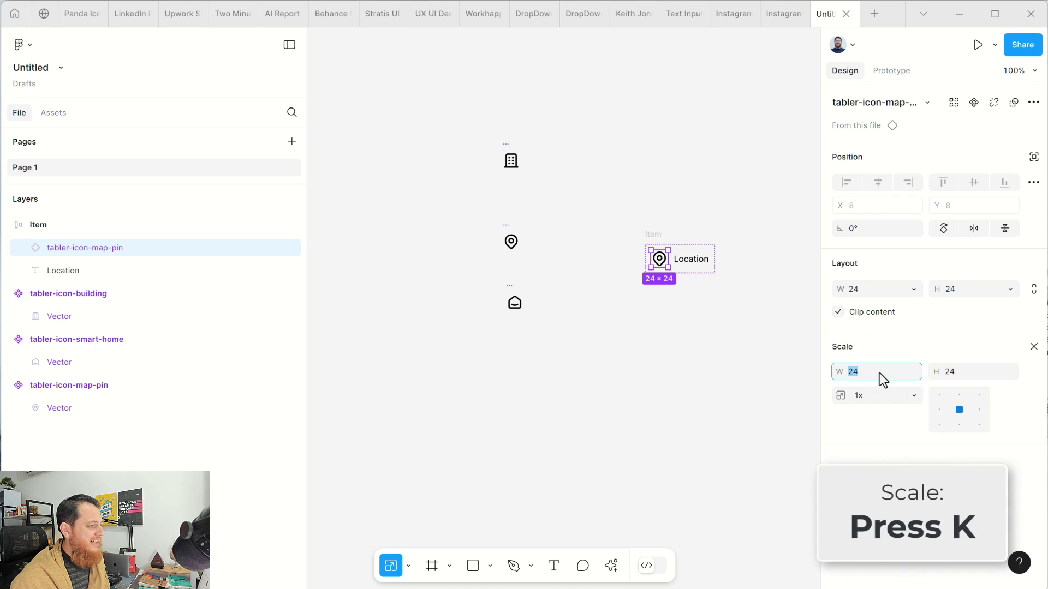
pyautogui.write('20')
pyautogui.press('Return')
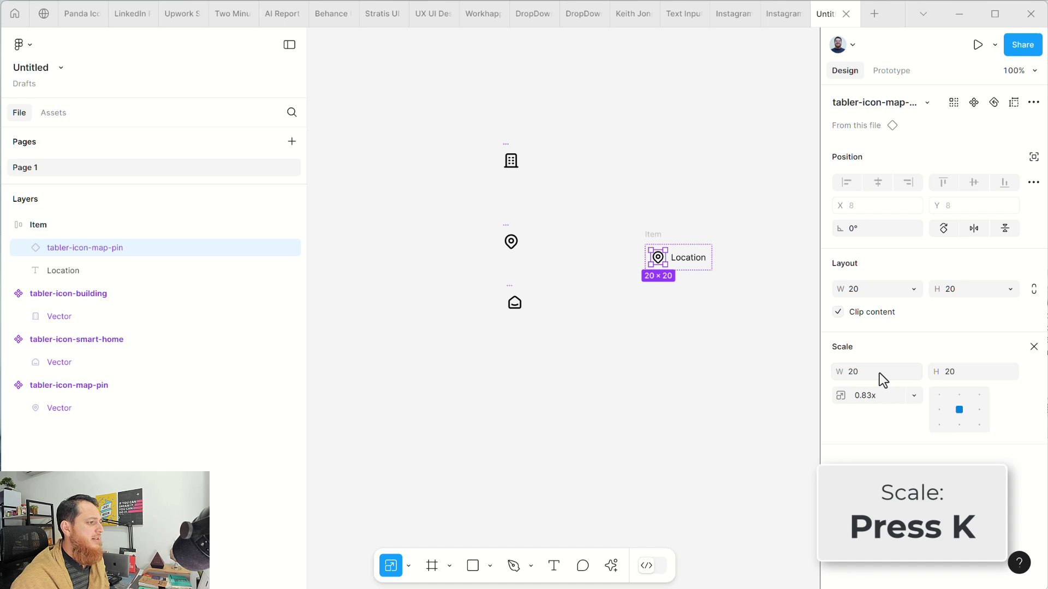
pyautogui.click(1033, 347)
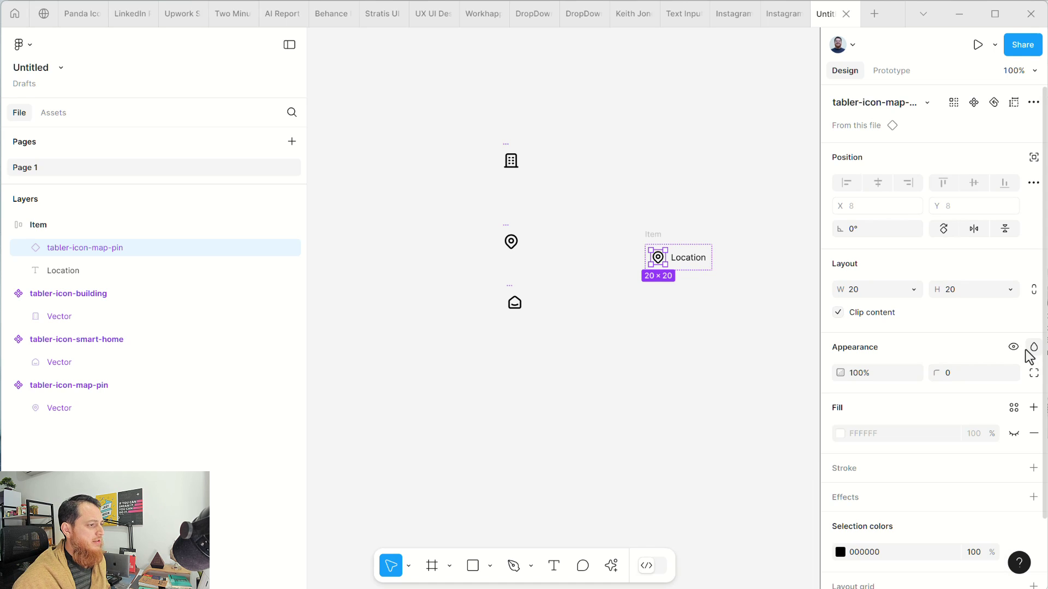
pyautogui.click(673, 390)
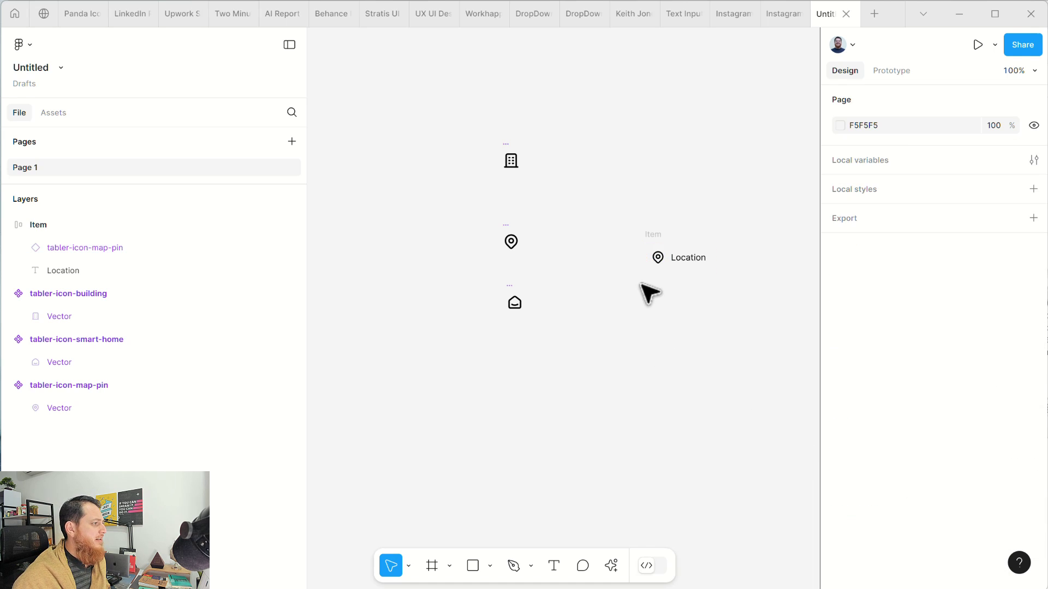
# - Set the Item frame's right padding to 24 and its left padding to 4
pyautogui.click(647, 244)
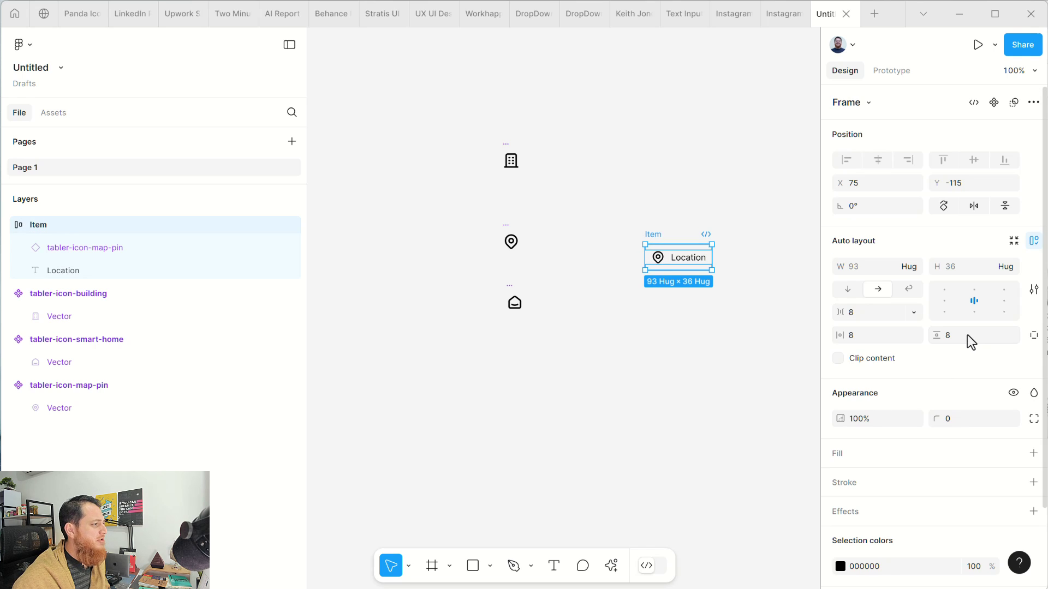
pyautogui.click(866, 336)
pyautogui.write('24')
pyautogui.press('Return')
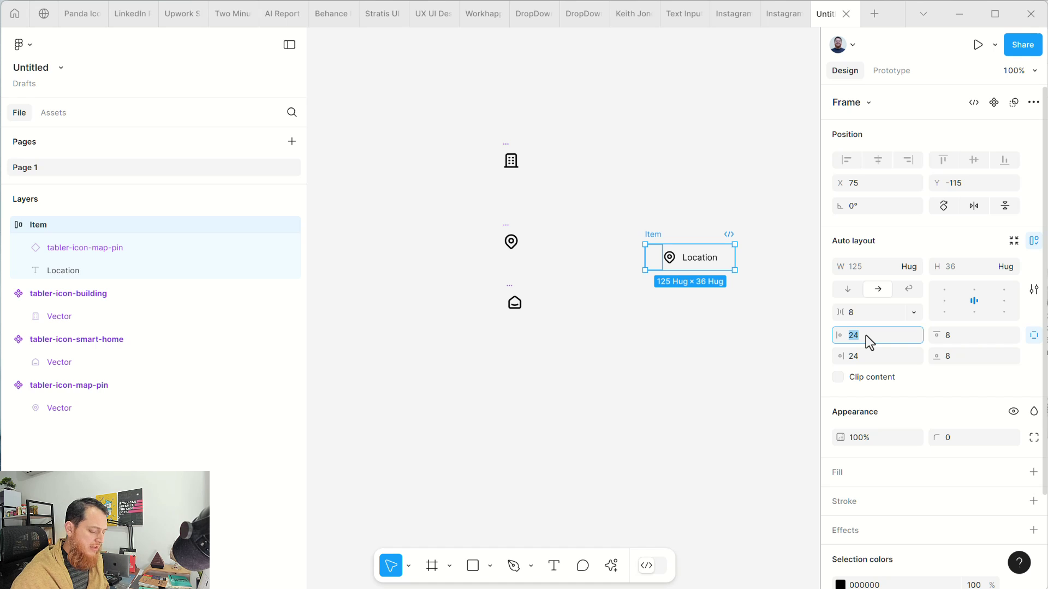
pyautogui.write('4')
pyautogui.press('Return')
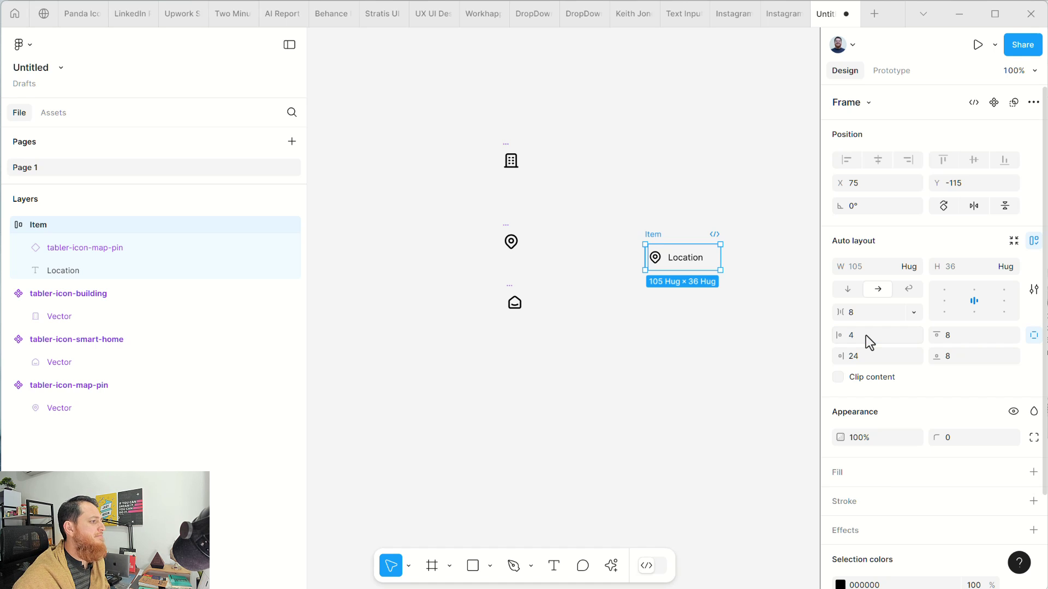
pyautogui.click(651, 328)
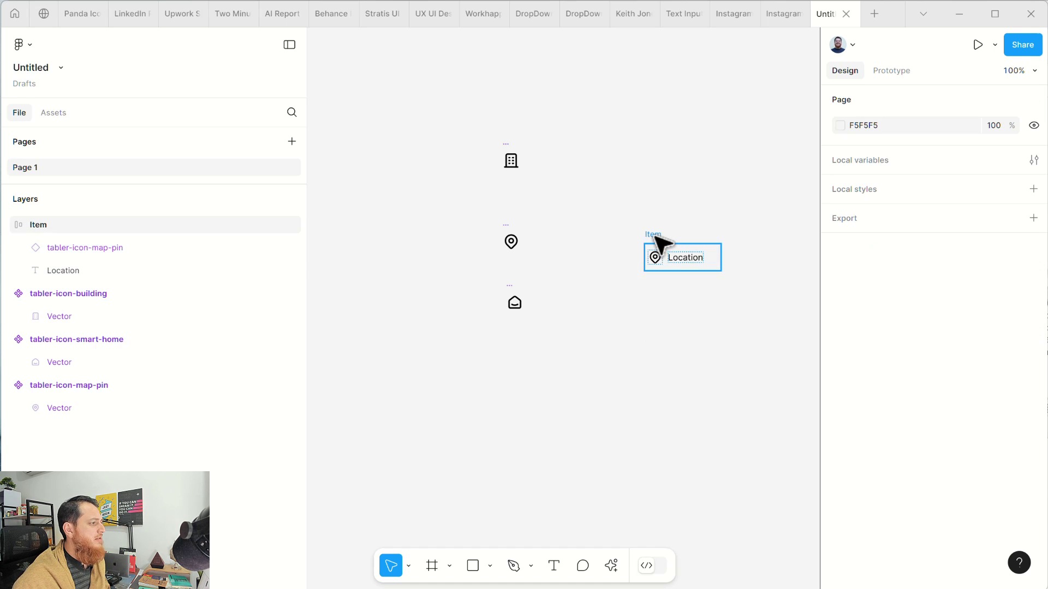
# - Give the Item frame a white FFFFFF fill, move it closer to the icons and widen its text so the frame is 163 wide
pyautogui.click(666, 246)
pyautogui.click(1034, 473)
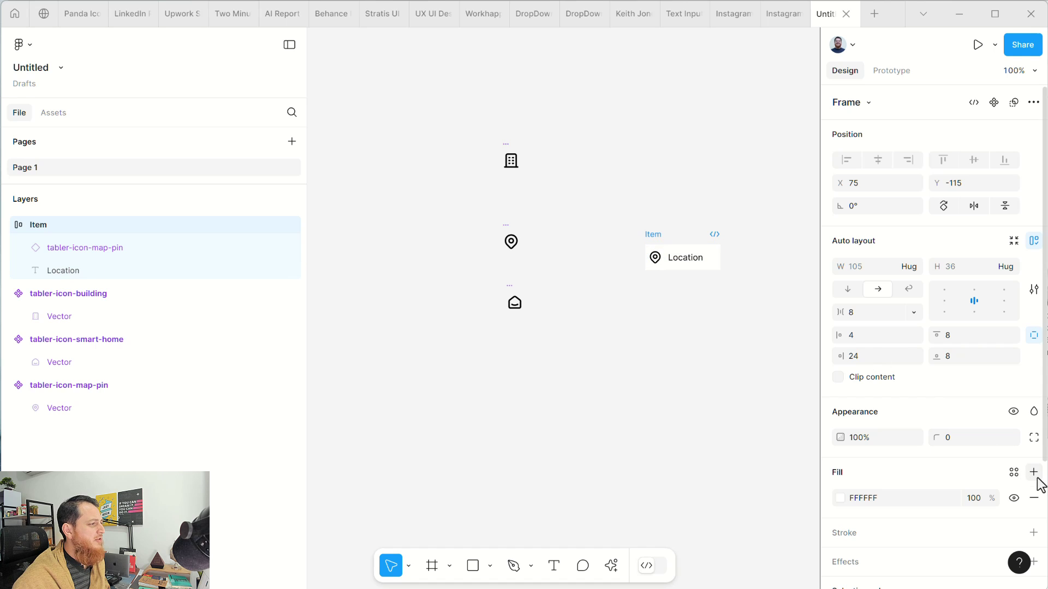
pyautogui.click(681, 262)
pyautogui.hotkey('ctrl', 'z')
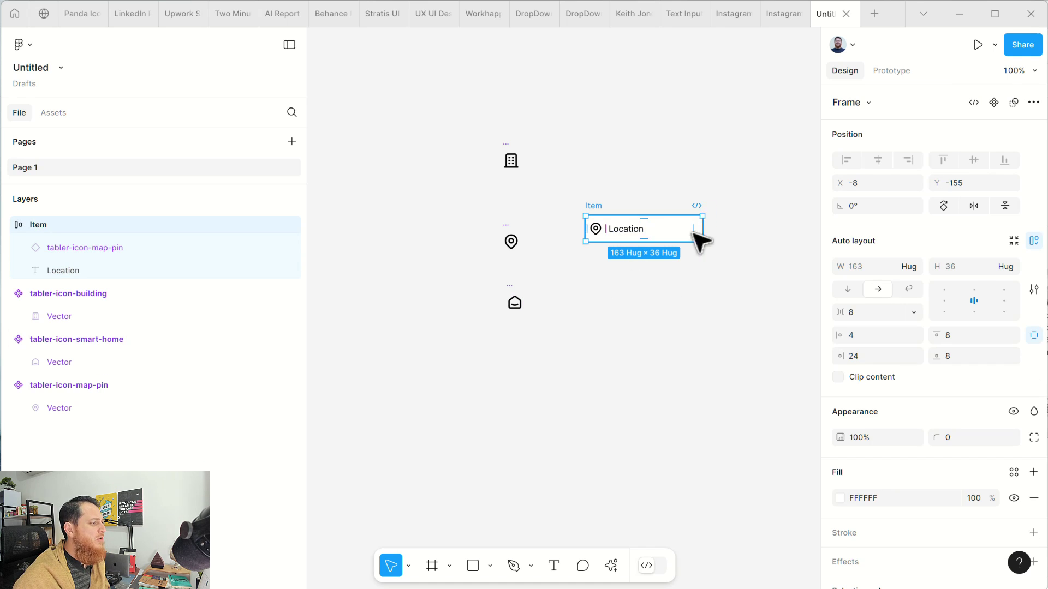
# - Search the Tabler Icons plugin for "down" and insert the chevron-down icon into the Item frame after the Location text
pyautogui.click(619, 569)
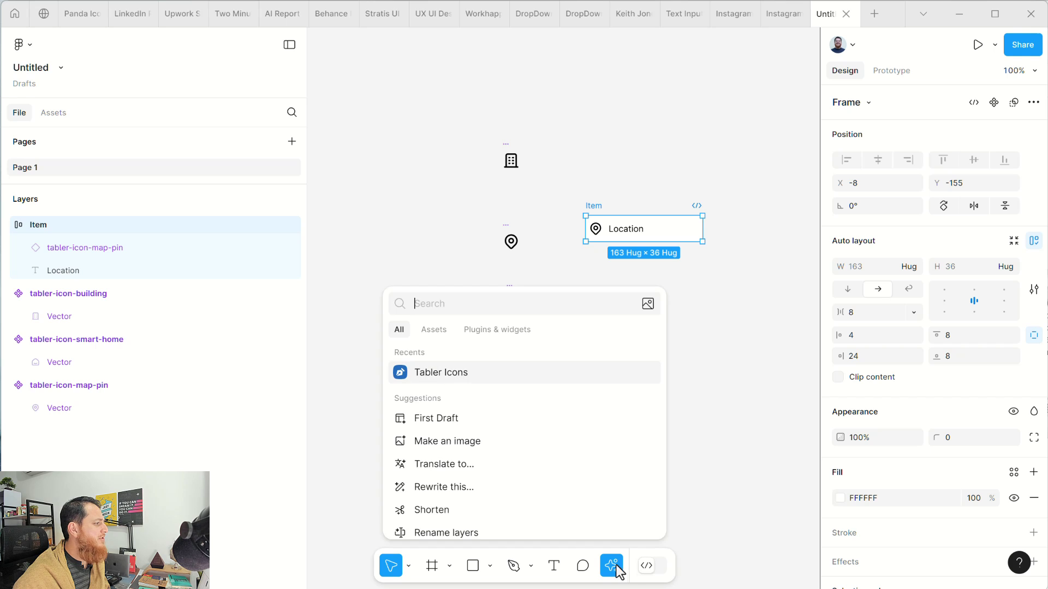
pyautogui.click(452, 376)
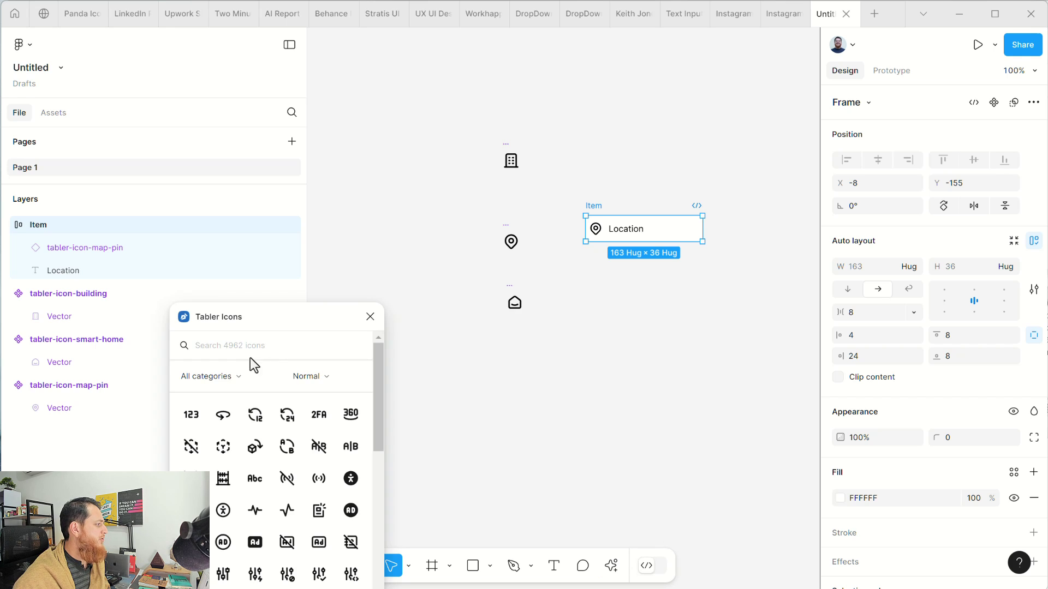
pyautogui.press('BackSpace')
pyautogui.write('down')
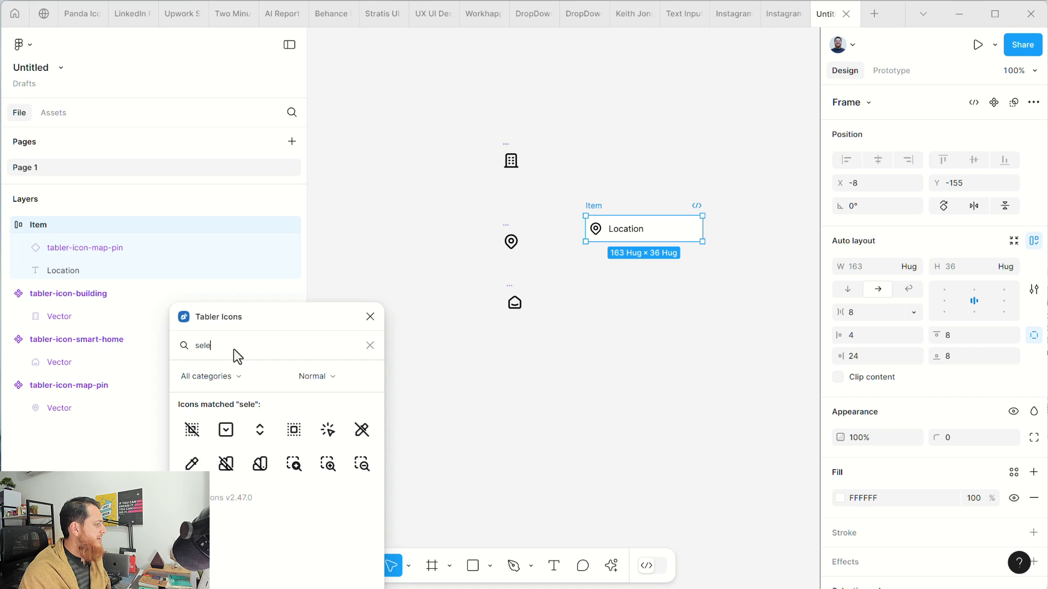
pyautogui.click(385, 549)
pyautogui.scroll(-5, 328, 491)
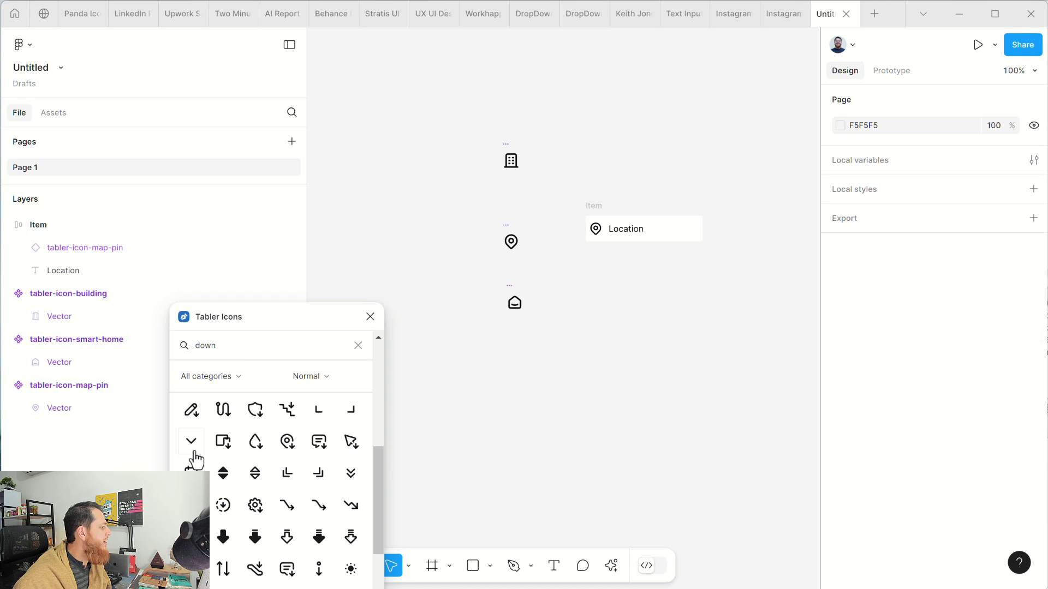
pyautogui.click(601, 206)
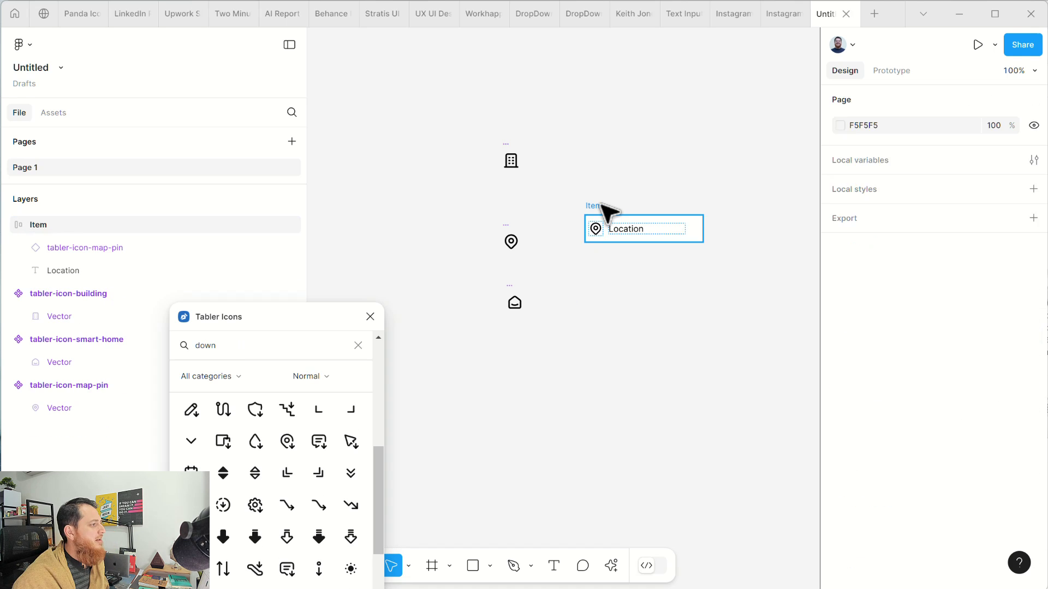
pyautogui.moveTo(606, 210); pyautogui.dragTo(604, 211)
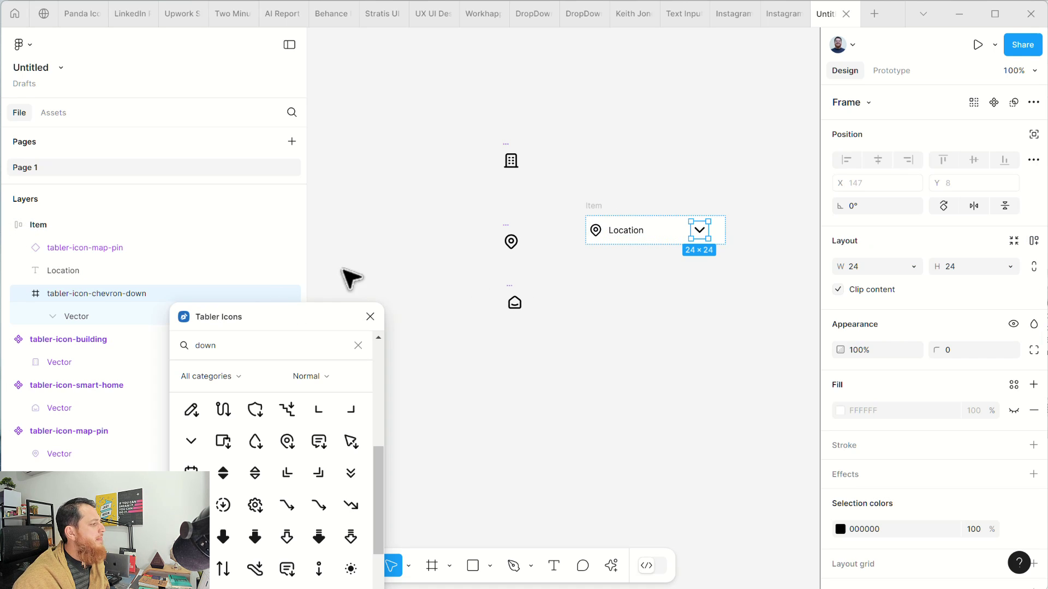
# - Set the Item frame's right padding to 4
pyautogui.click(606, 209)
pyautogui.click(876, 361)
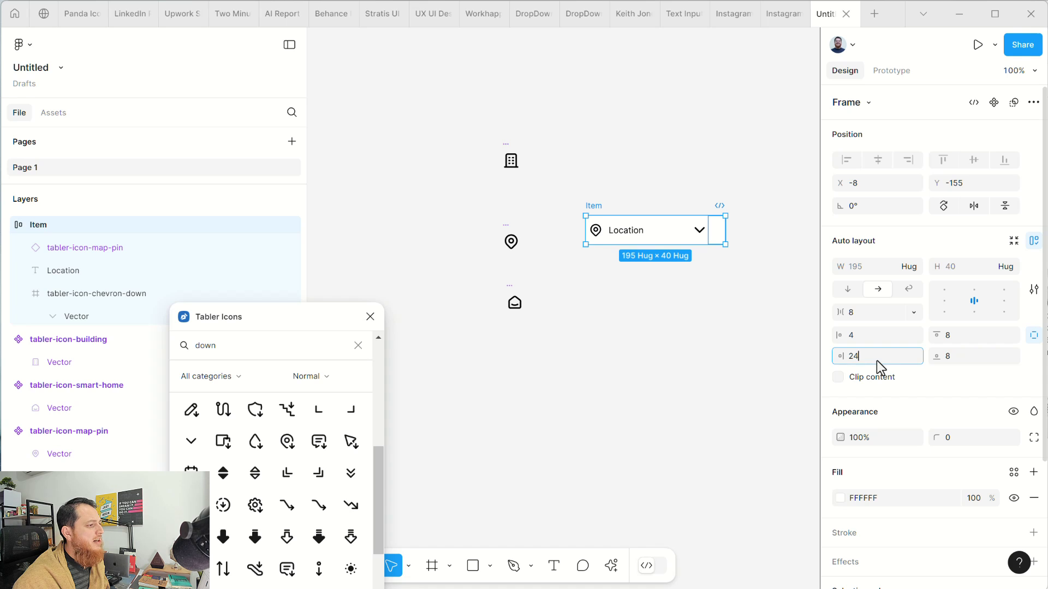
pyautogui.press('Return')
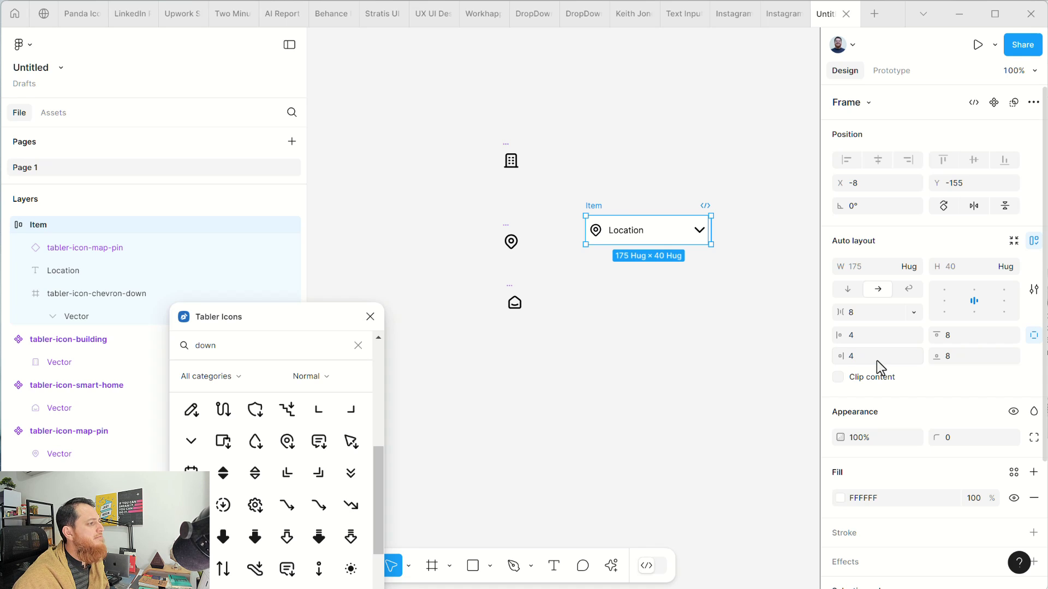
pyautogui.click(757, 349)
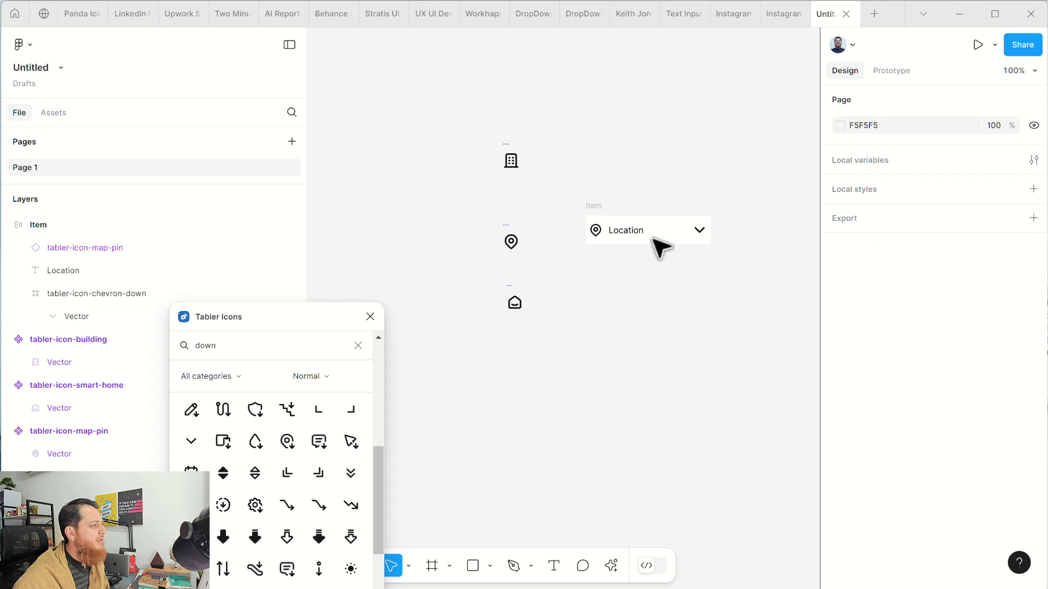
# - Set the Item frame's horizontal padding to 8 on both sides
pyautogui.click(599, 217)
pyautogui.click(871, 336)
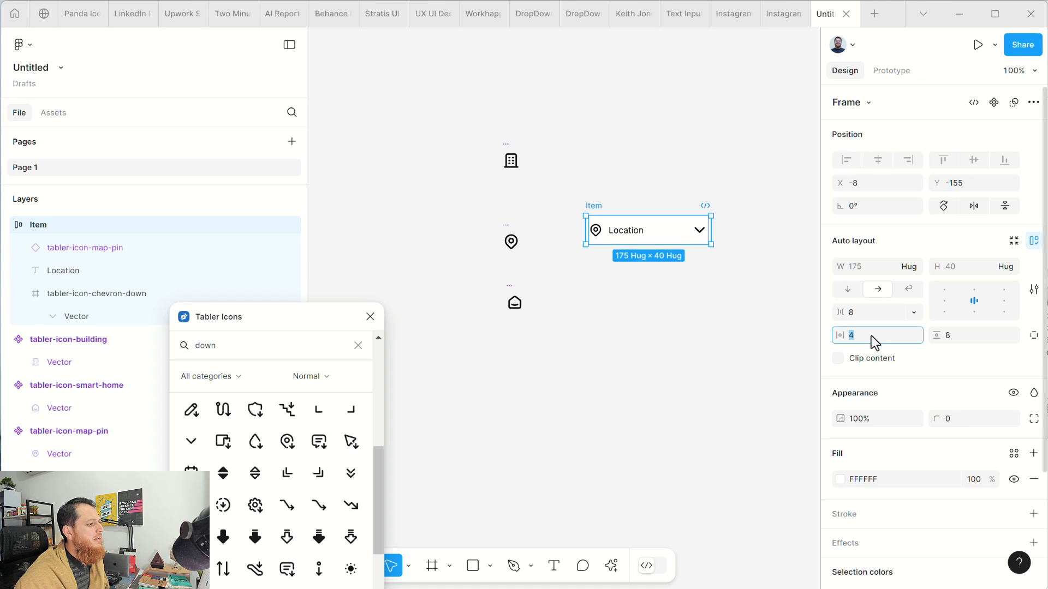
pyautogui.press('Up')
pyautogui.press('Up')
pyautogui.press('Up')
pyautogui.press('Up')
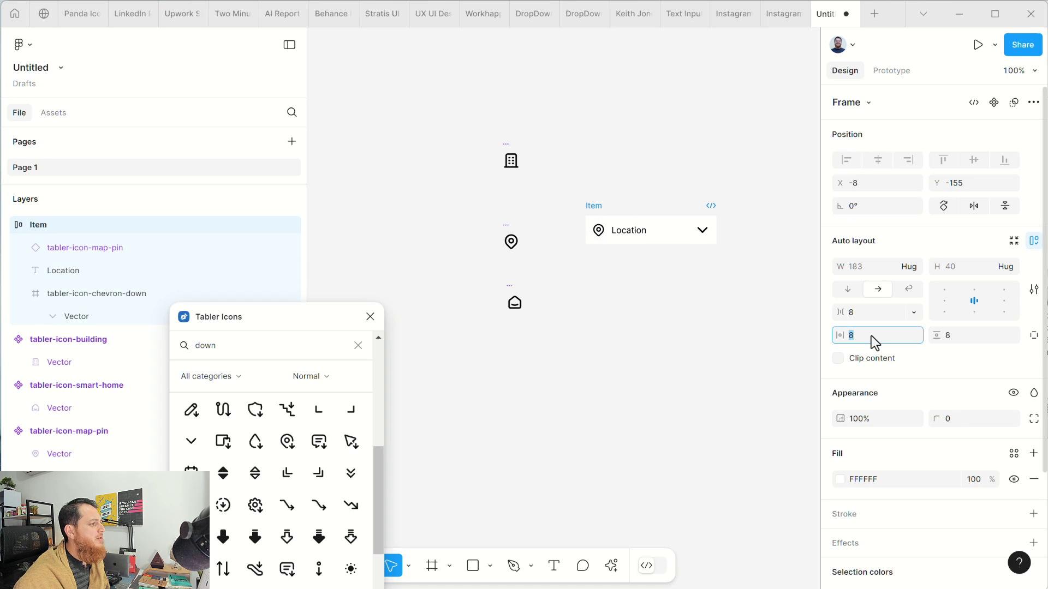
# - Scale the chevron-down icon in the Item frame proportionally to a height of 20
pyautogui.click(704, 236)
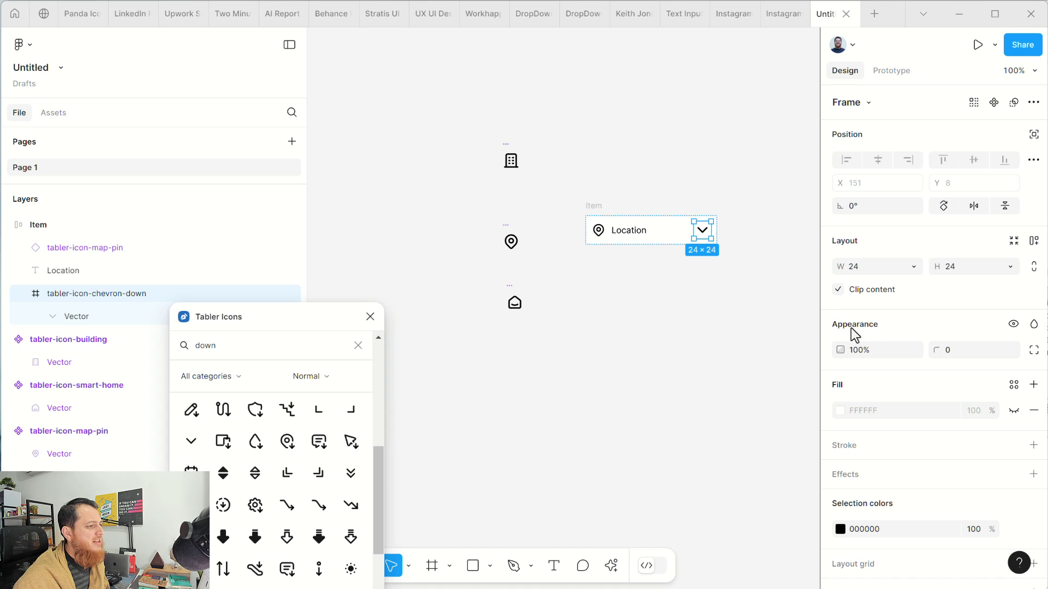
pyautogui.press('k')
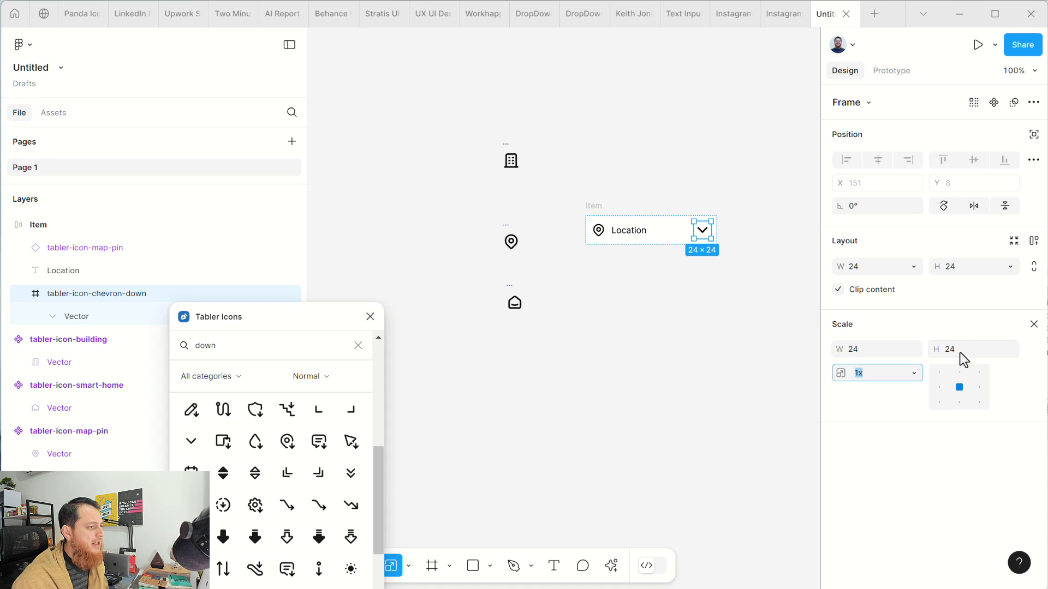
pyautogui.click(961, 353)
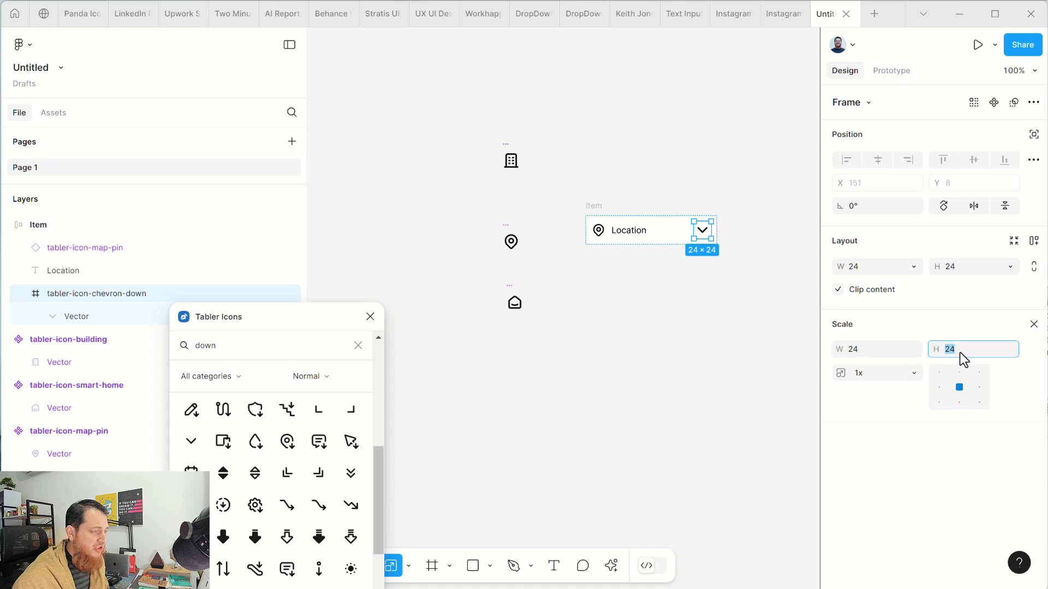
pyautogui.write('20')
pyautogui.press('Return')
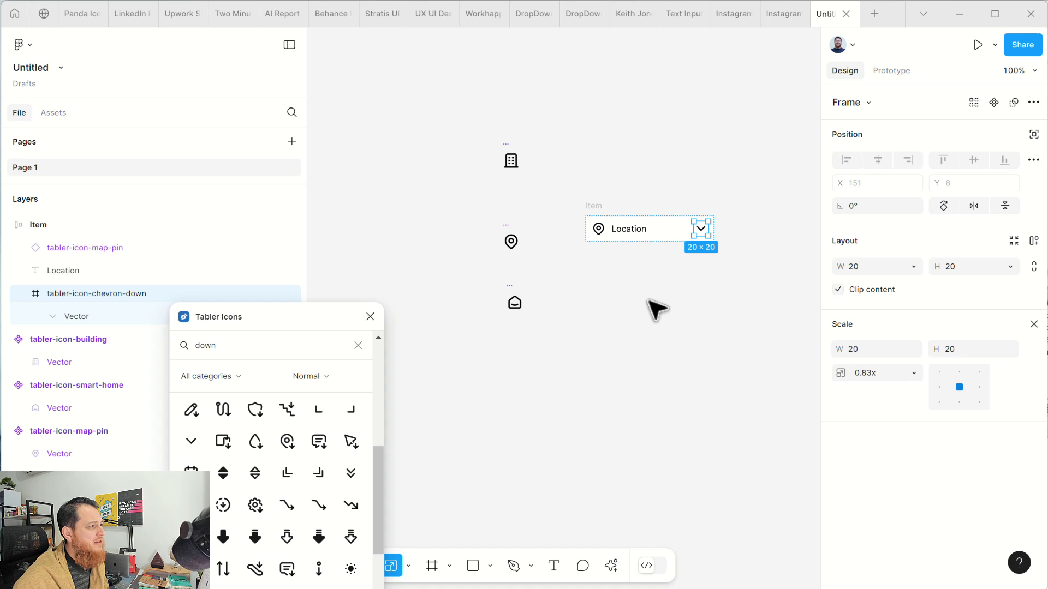
pyautogui.click(648, 300)
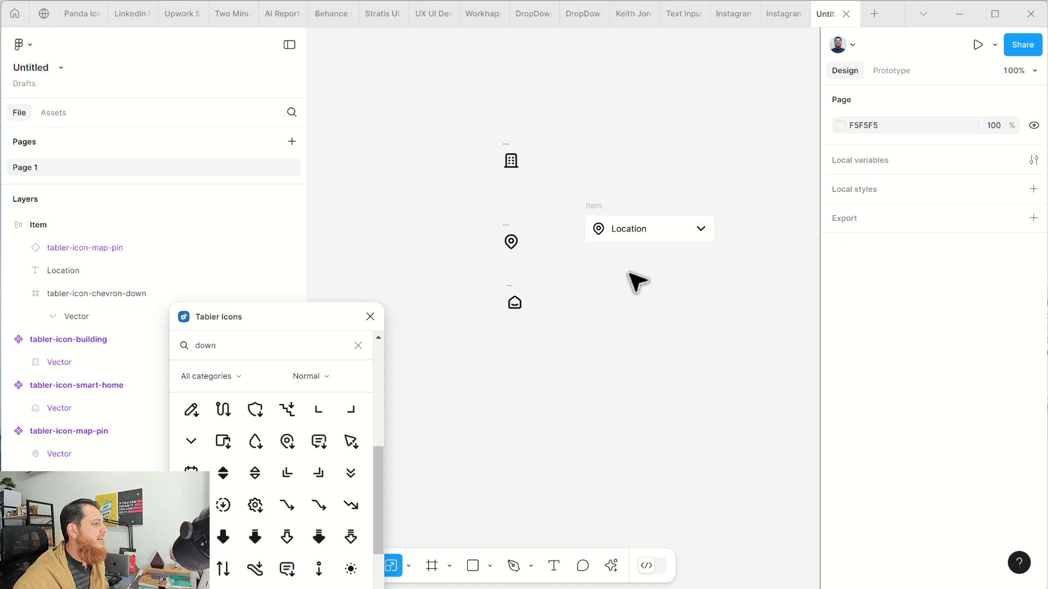
# - Move the Item frame up to about X 3, Y -220 and turn it into a component
pyautogui.click(703, 231)
pyautogui.click(596, 207)
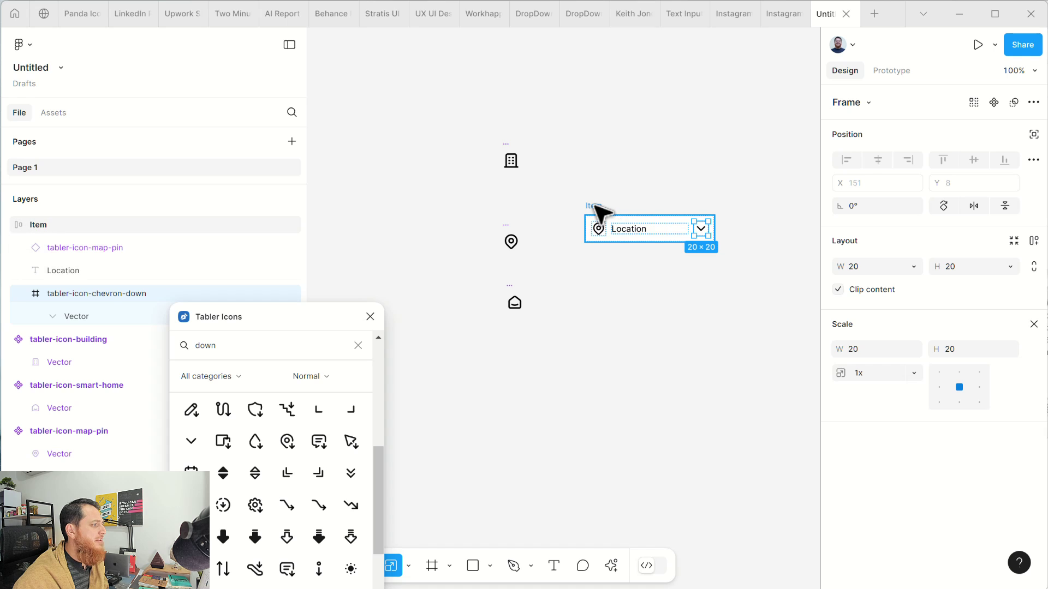
pyautogui.moveTo(596, 207); pyautogui.dragTo(604, 162)
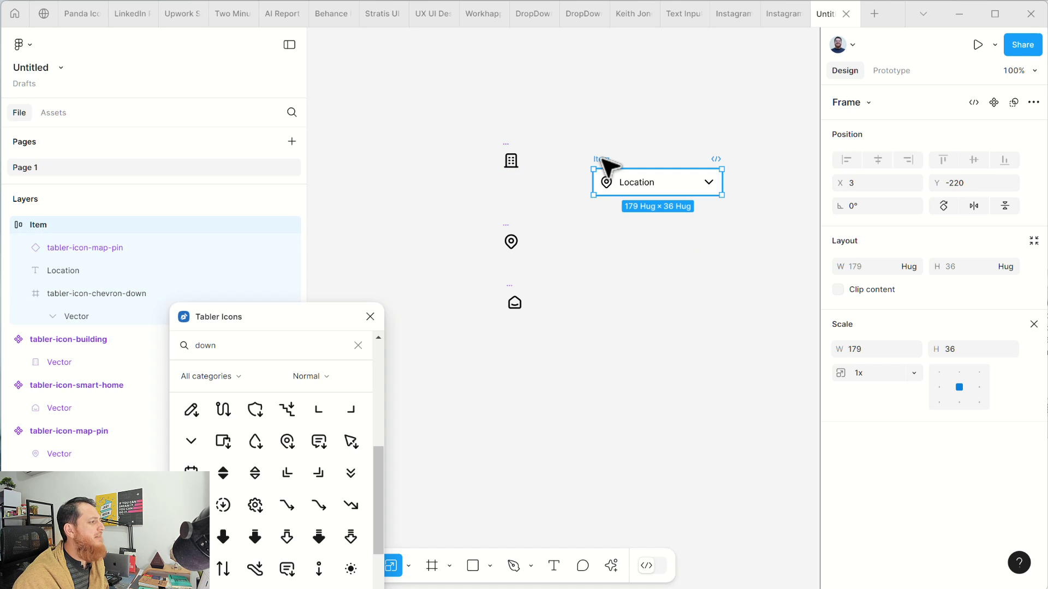
pyautogui.click(620, 238)
pyautogui.click(600, 159)
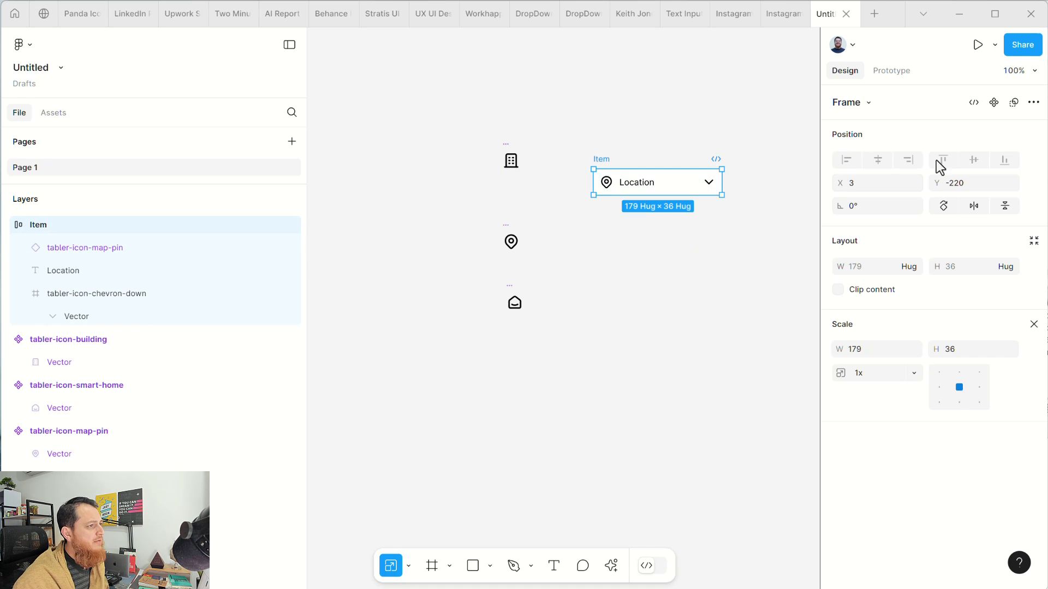
pyautogui.click(994, 107)
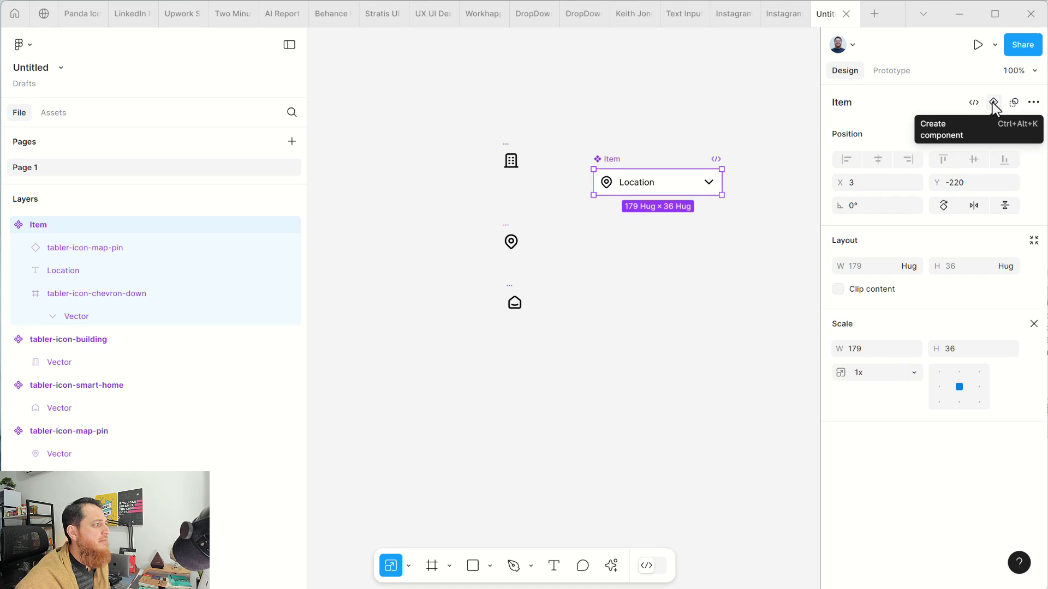
pyautogui.click(604, 234)
# - Duplicate the Item component straight below at about Y -125 and detach the copy from its main component
pyautogui.click(609, 159)
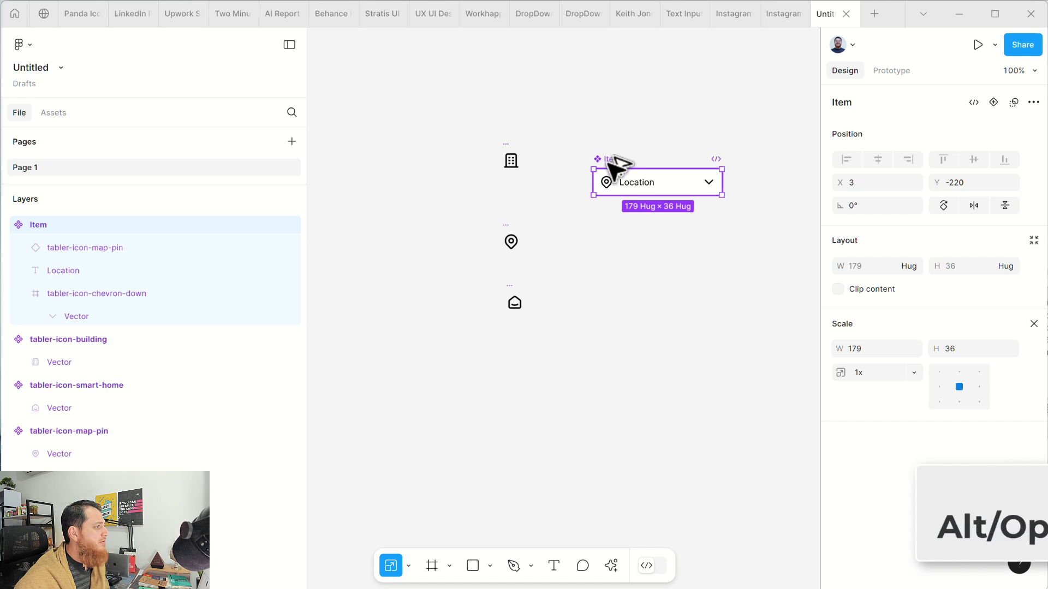
pyautogui.moveTo(608, 162); pyautogui.dragTo(610, 221)
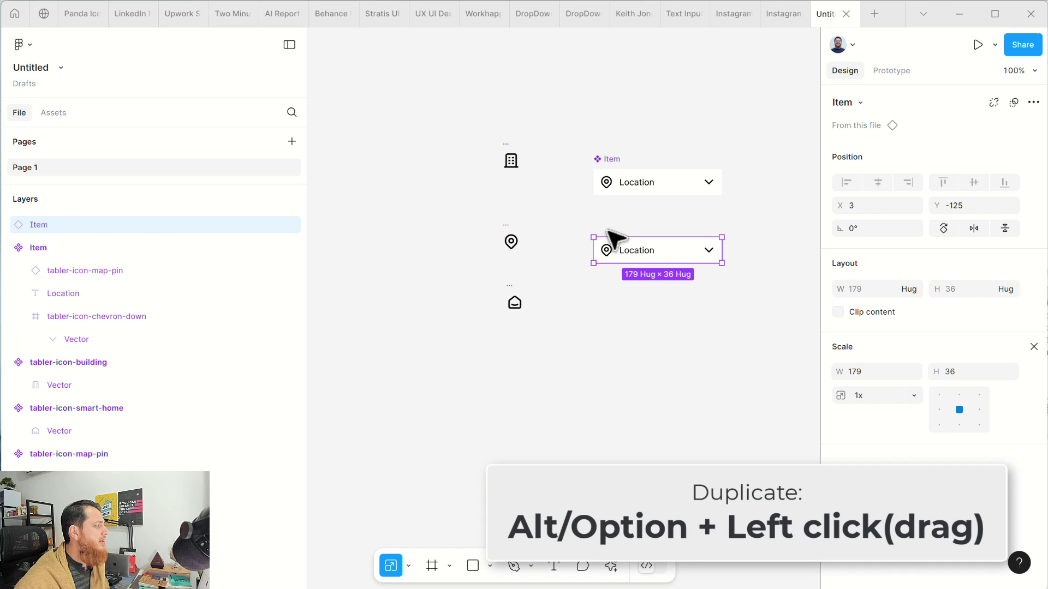
pyautogui.rightClick(669, 249)
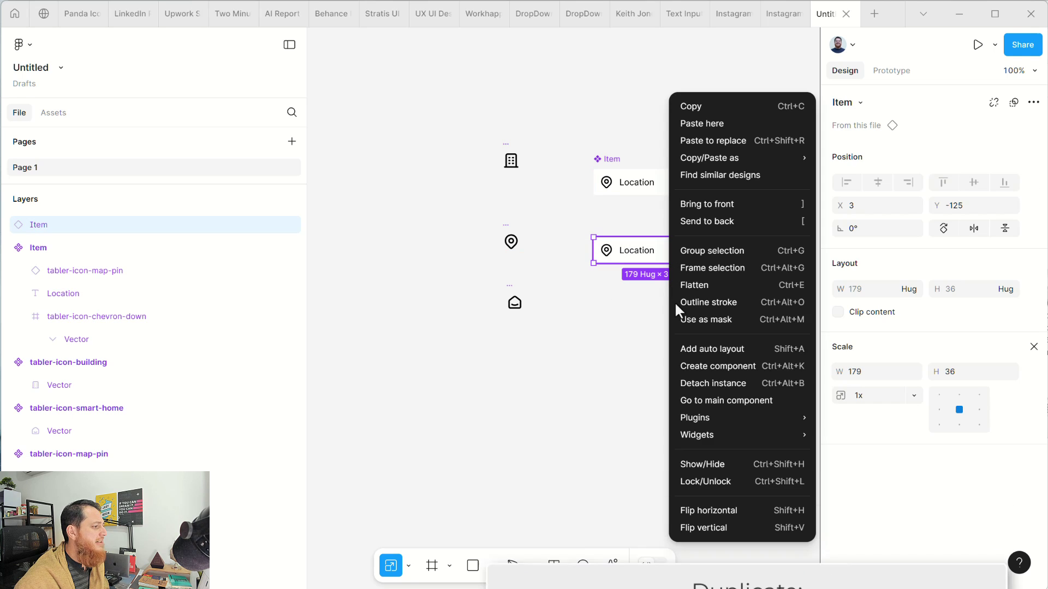
pyautogui.click(693, 384)
pyautogui.click(652, 360)
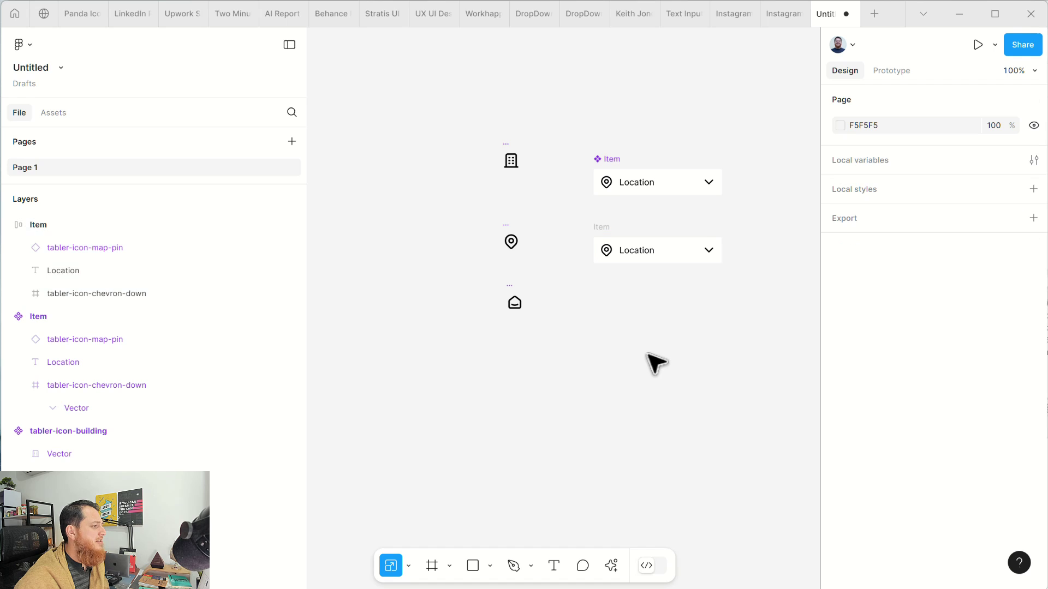
# - Change the detached copy's Location text to "Home" and rename its frame Home
pyautogui.doubleClick(640, 255)
pyautogui.doubleClick(637, 253)
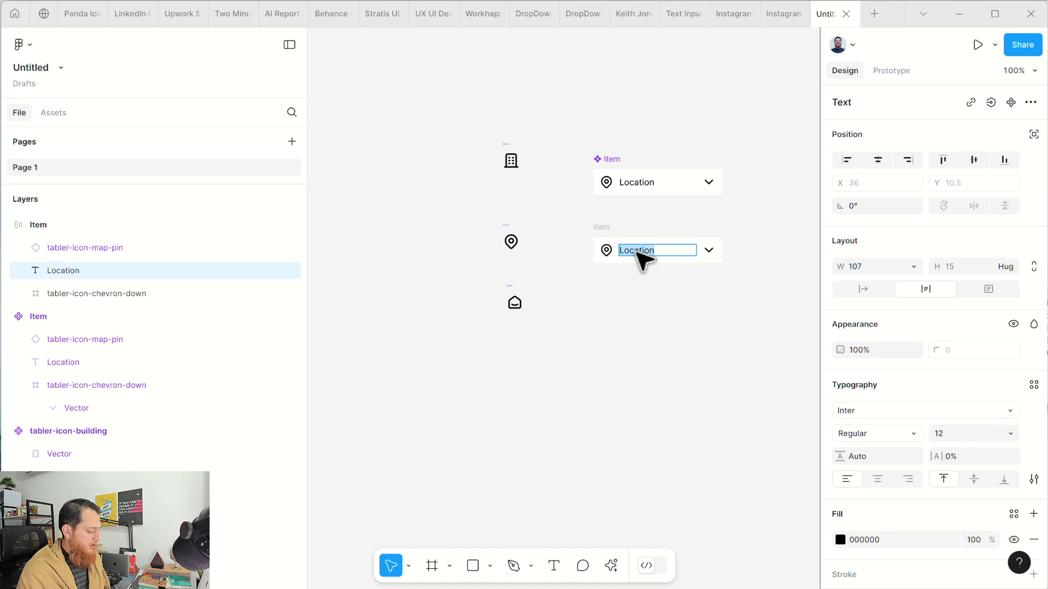
pyautogui.write('Home')
pyautogui.press('Escape')
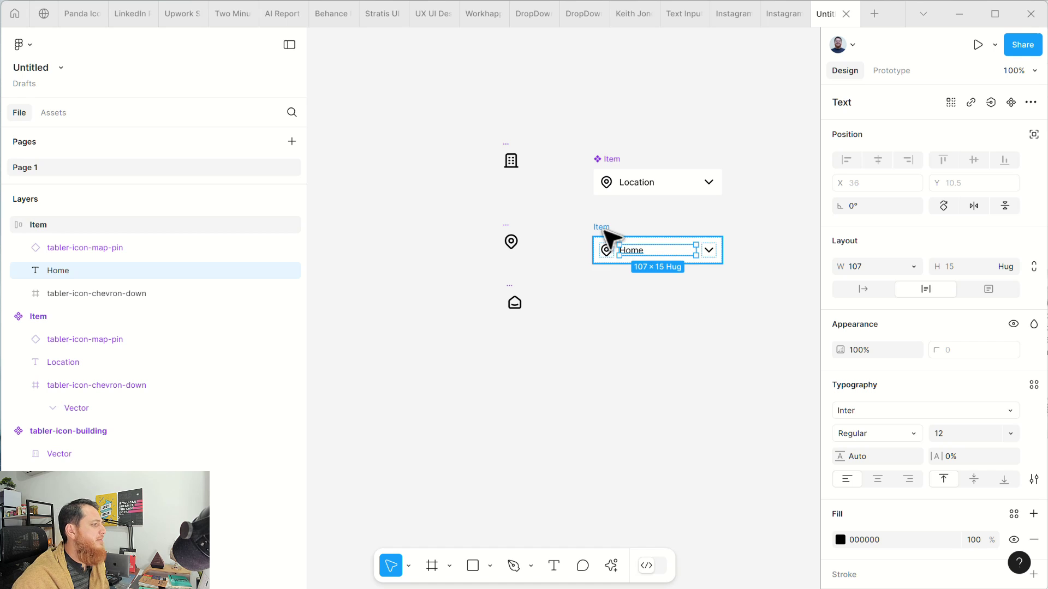
pyautogui.click(604, 229)
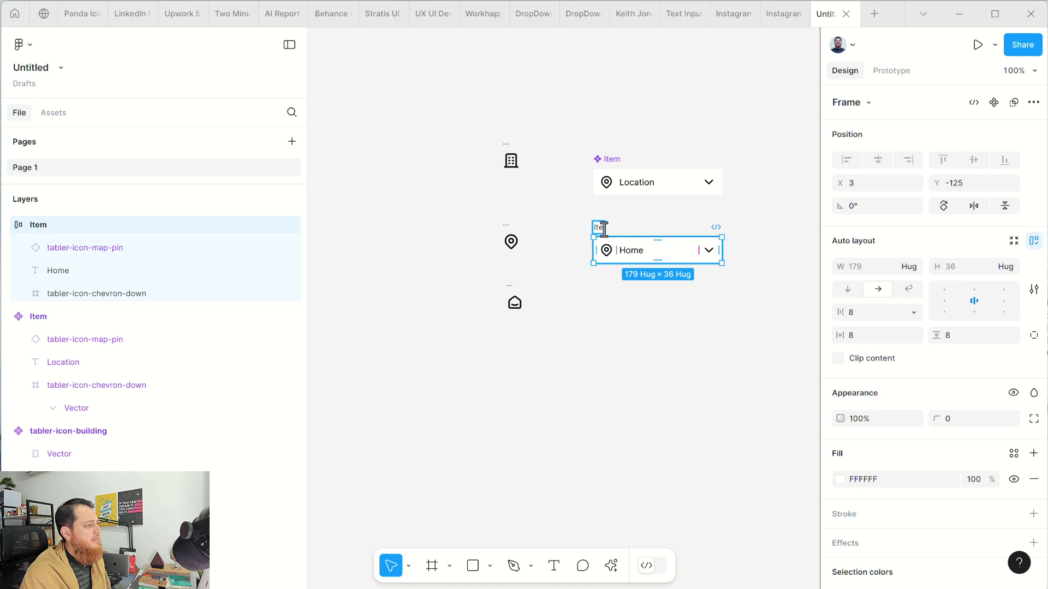
pyautogui.write('Home')
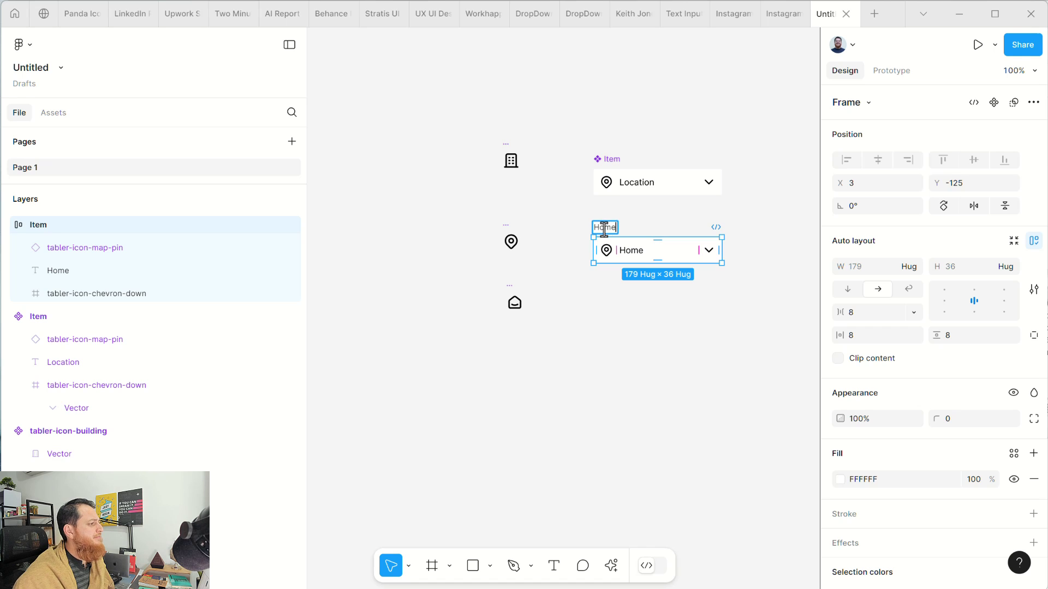
pyautogui.press('Return')
pyautogui.click(604, 328)
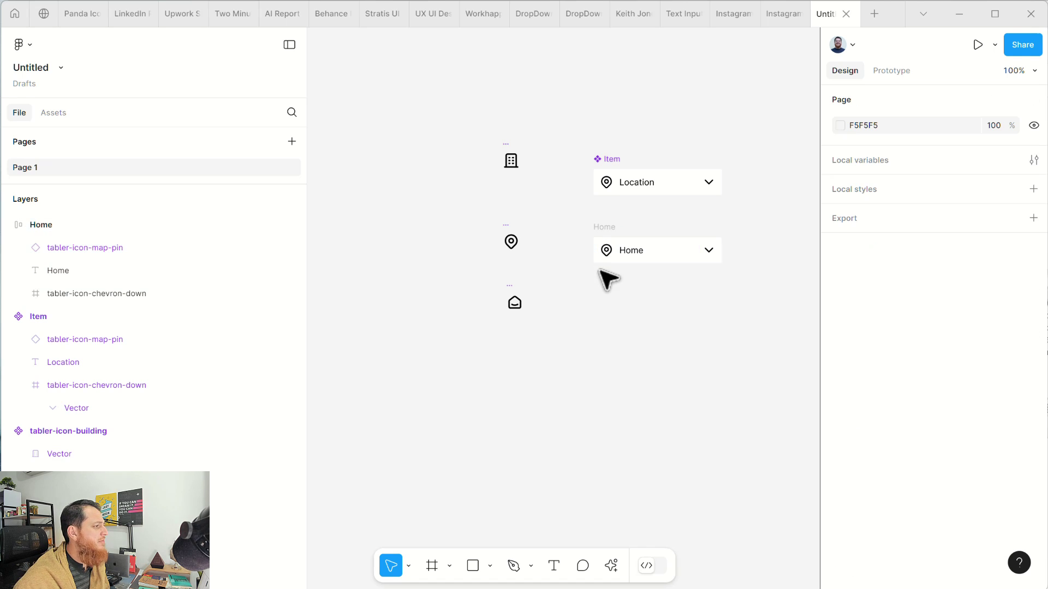
# - Swap the map-pin icon in the Home row for the tabler-icon-smart-home component
pyautogui.click(607, 250)
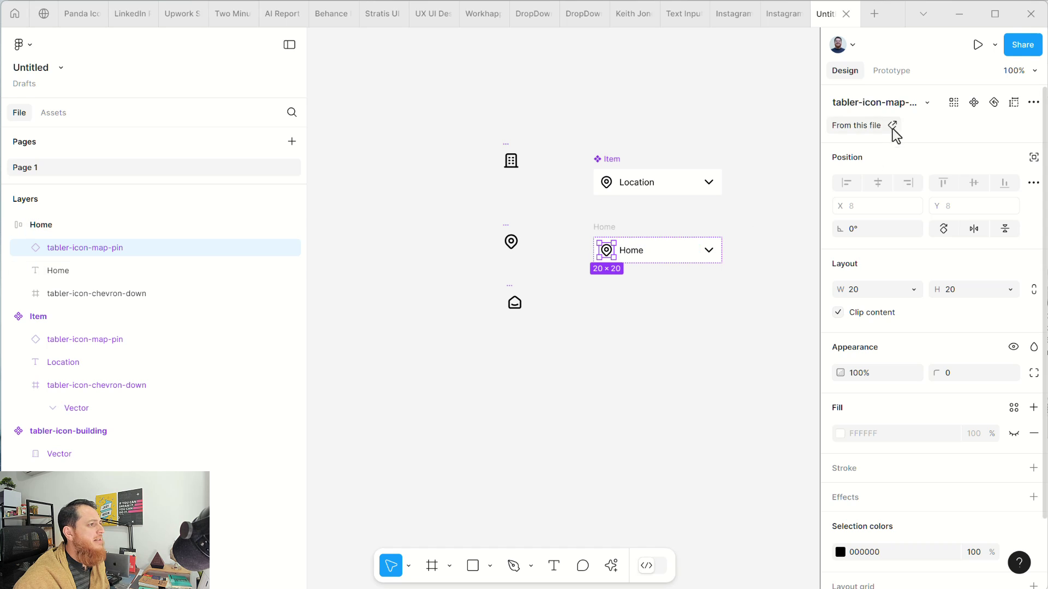
pyautogui.click(912, 107)
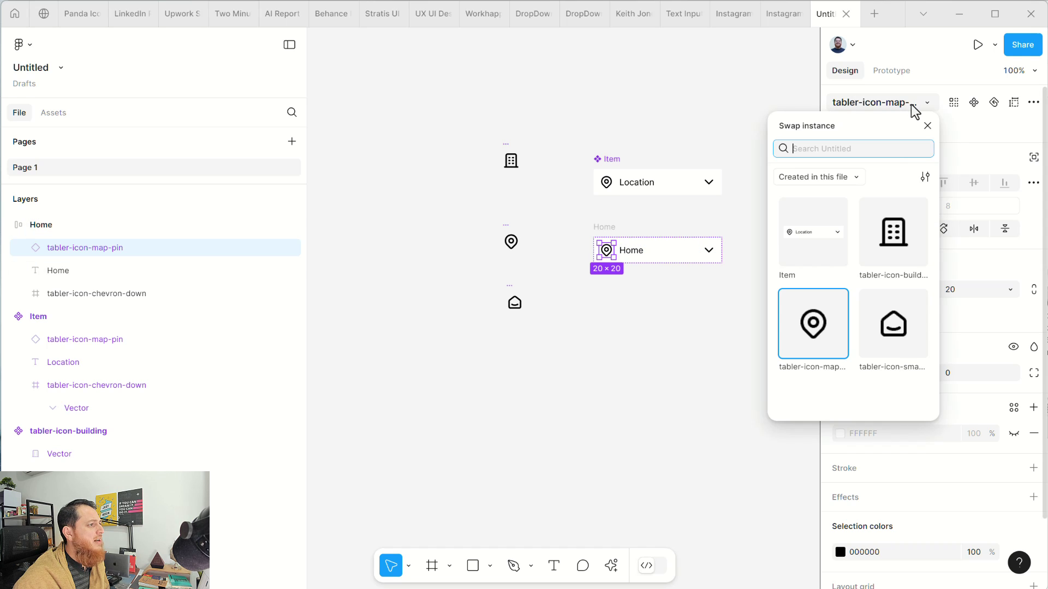
pyautogui.click(894, 323)
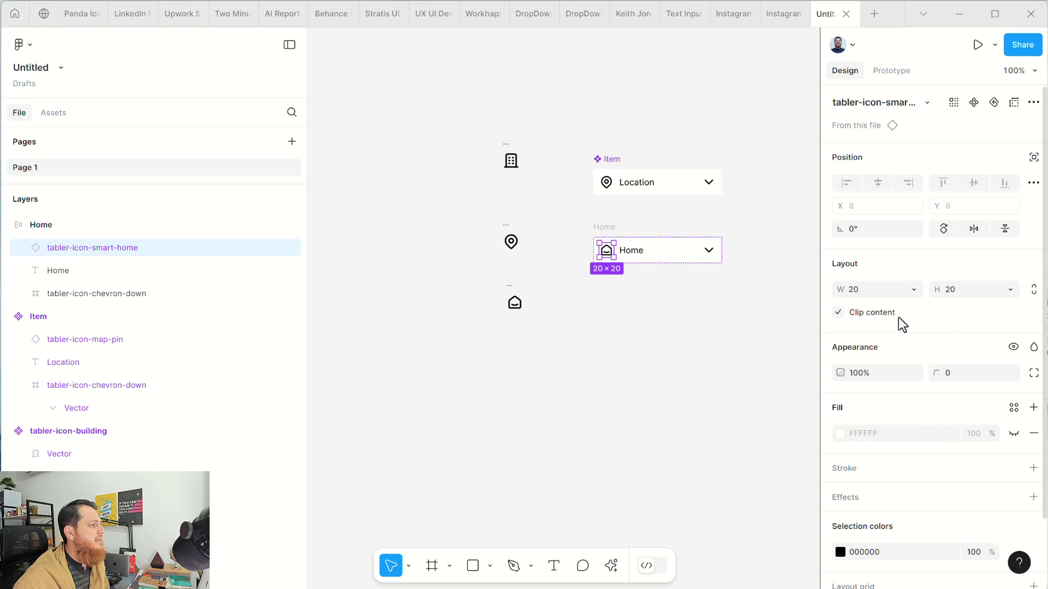
# - Duplicate the Home frame straight below at about Y -30 and rename the copy Office
pyautogui.click(603, 230)
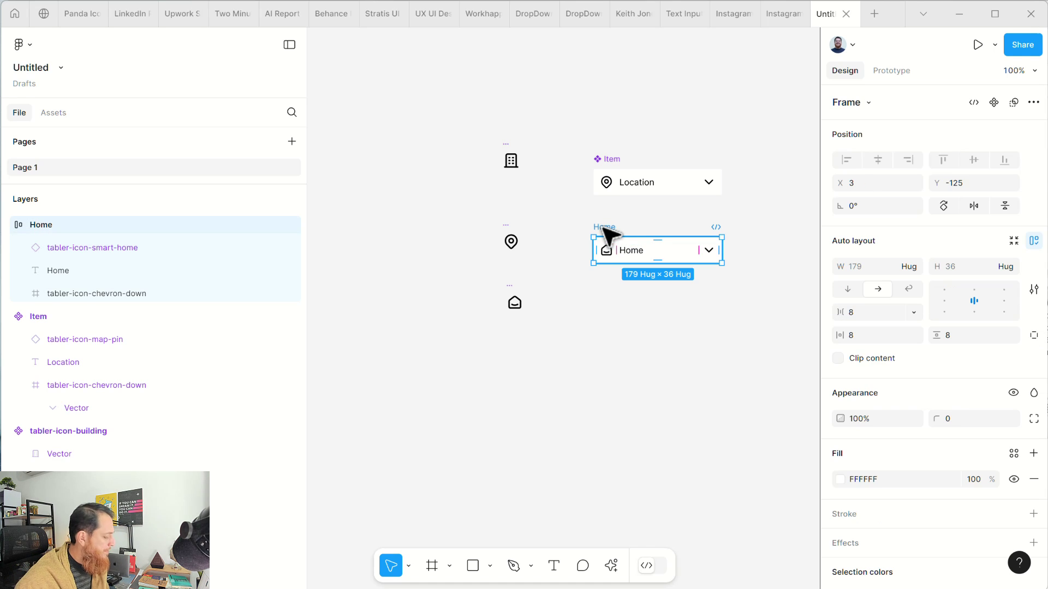
pyautogui.moveTo(603, 234); pyautogui.dragTo(611, 297)
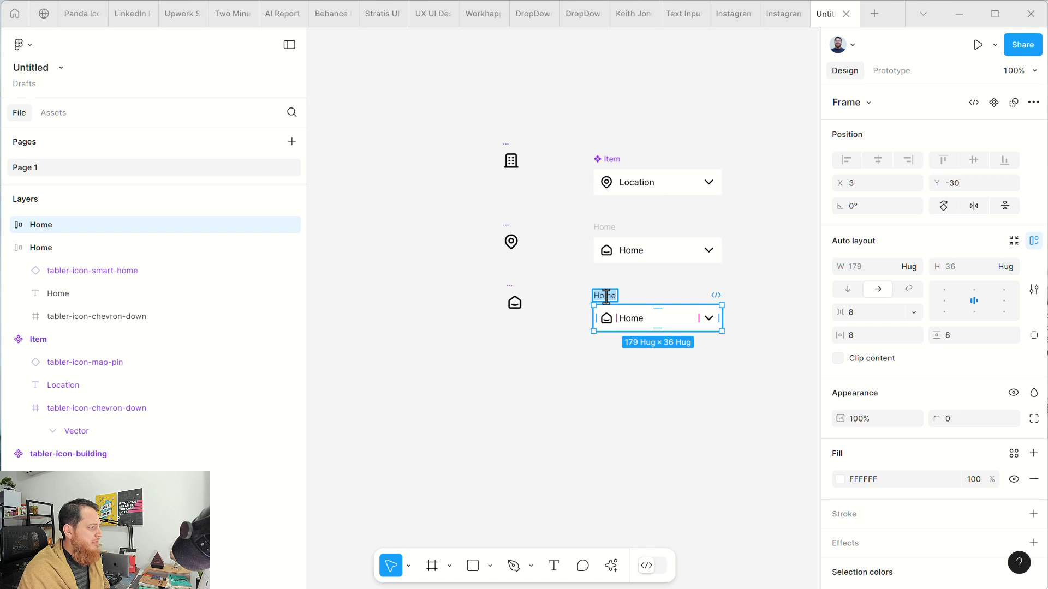
pyautogui.write('Off')
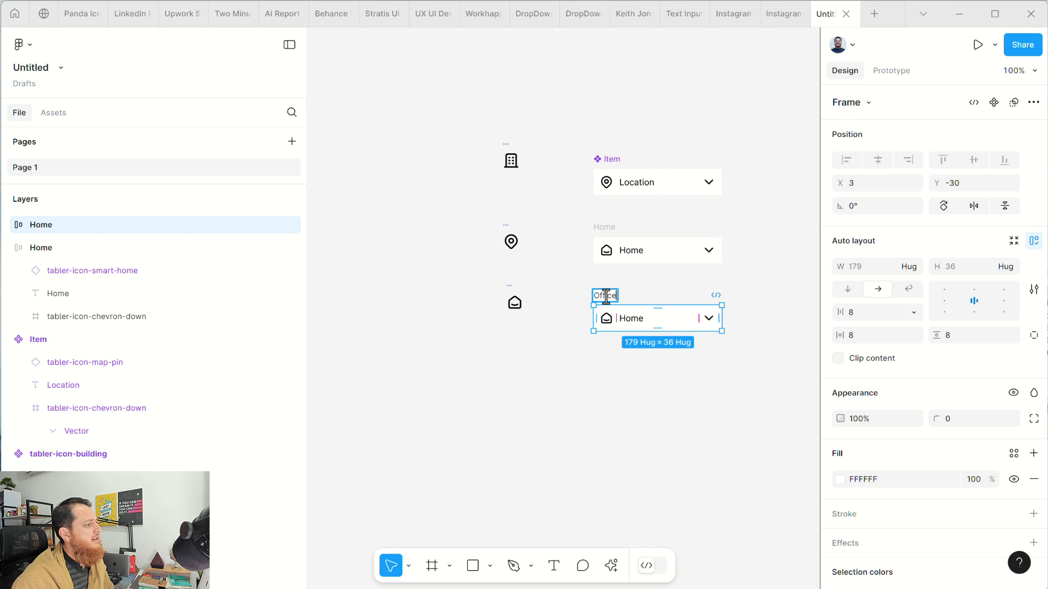
pyautogui.write('ice')
pyautogui.press('Return')
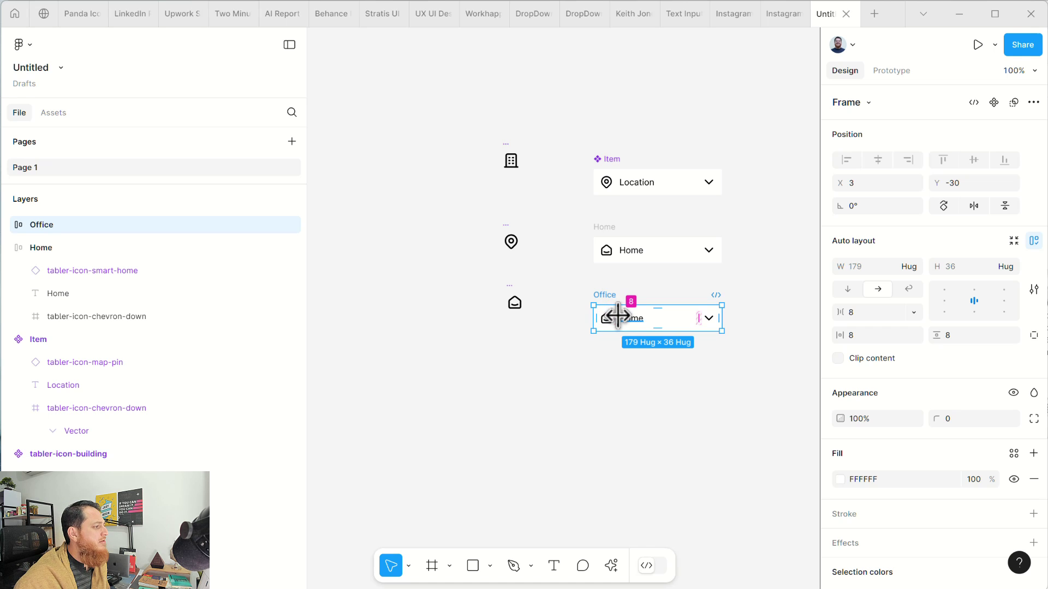
# - Change the label text inside the Office frame to "Office"
pyautogui.doubleClick(633, 320)
pyautogui.doubleClick(633, 319)
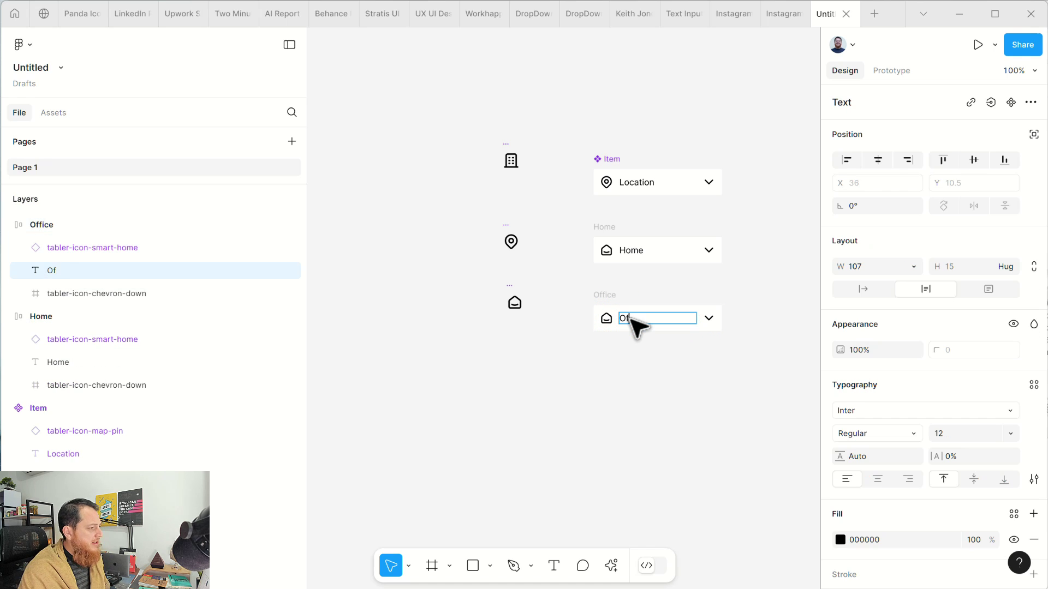
pyautogui.write('Office')
pyautogui.press('Escape')
# - Swap the smart-home icon in the Office row for the tabler-icon-building component
pyautogui.click(604, 317)
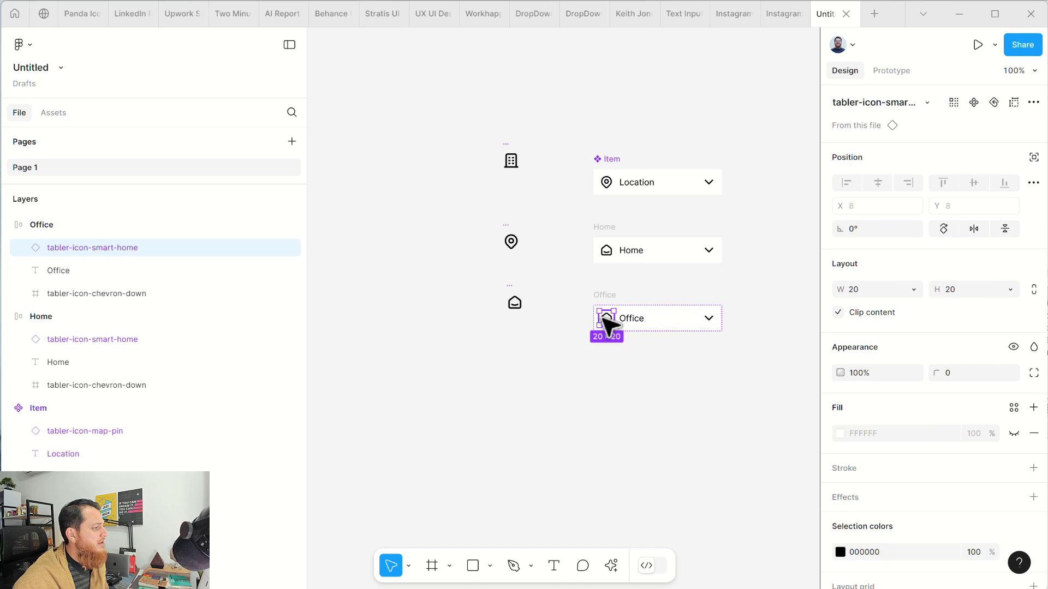
pyautogui.click(908, 104)
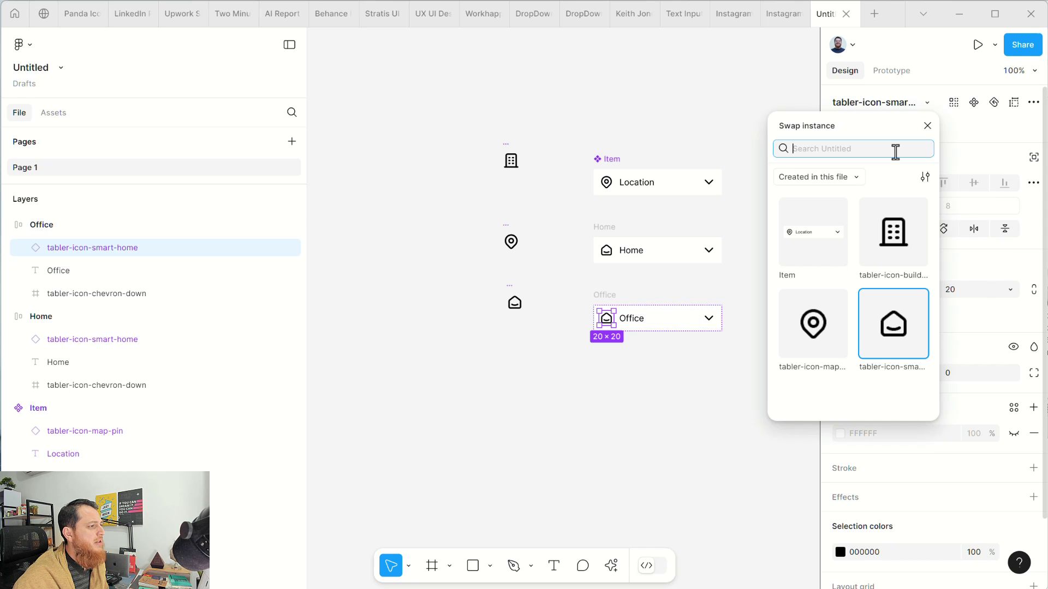
pyautogui.click(890, 229)
pyautogui.click(692, 386)
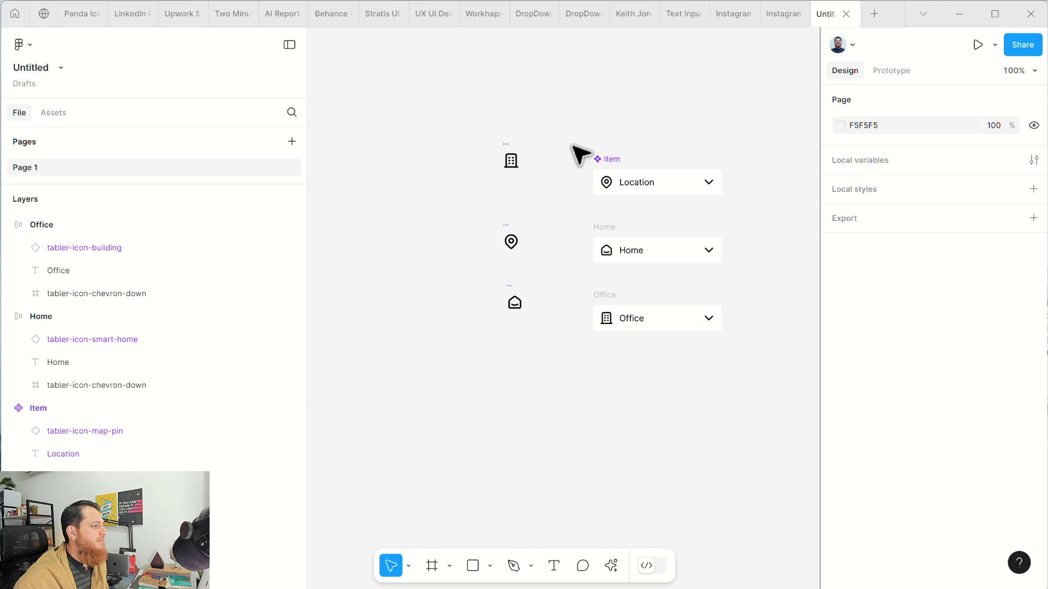
# - Change the fill of the Location text in the Item component to gray 919191
pyautogui.click(612, 164)
pyautogui.click(644, 190)
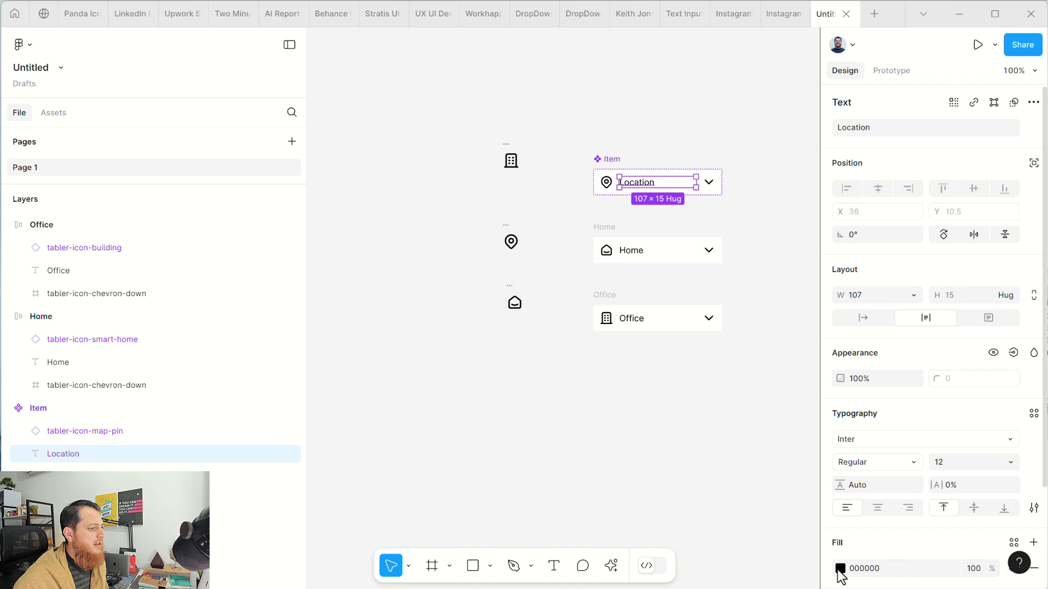
pyautogui.click(840, 569)
pyautogui.moveTo(697, 373)
pyautogui.mouseDown()
pyautogui.moveTo(640, 344)
pyautogui.moveTo(633, 314)
pyautogui.mouseUp()
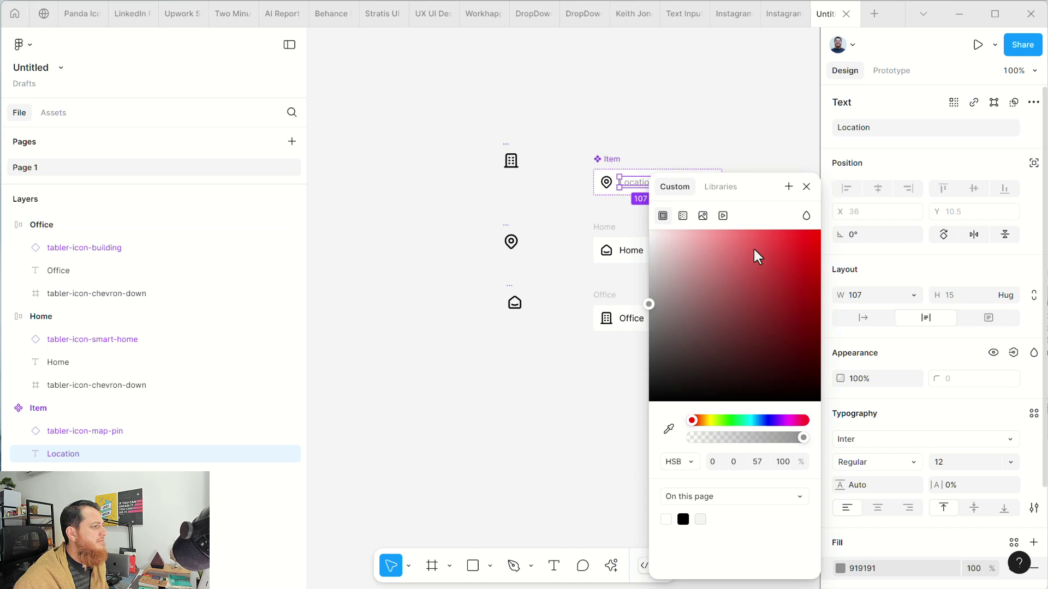
pyautogui.click(808, 188)
pyautogui.click(550, 197)
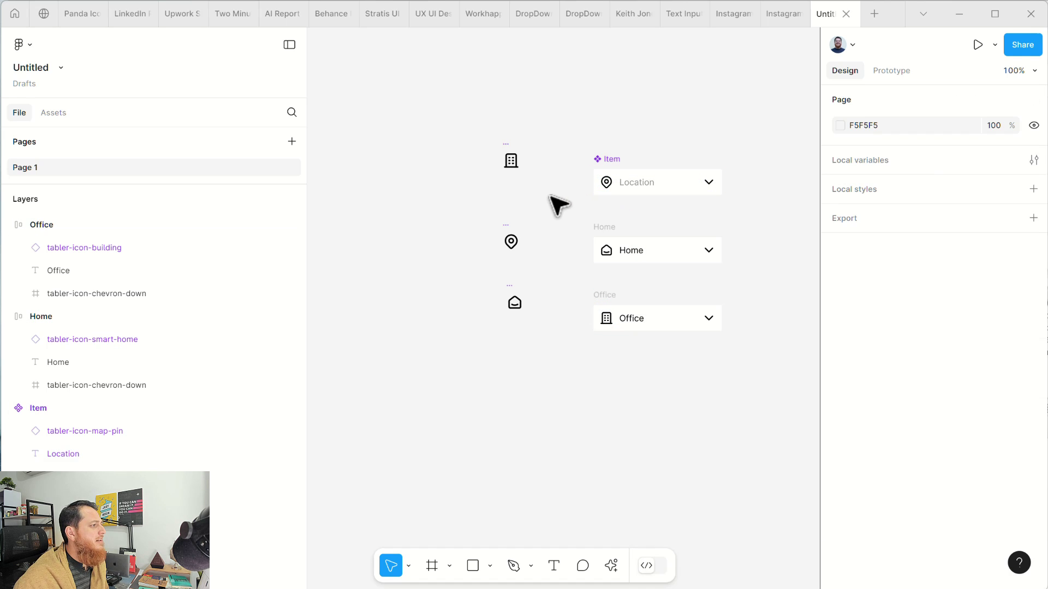
# - Change the Item component's placeholder text to "Select location"
pyautogui.click(639, 180)
pyautogui.doubleClick(639, 182)
pyautogui.doubleClick(638, 183)
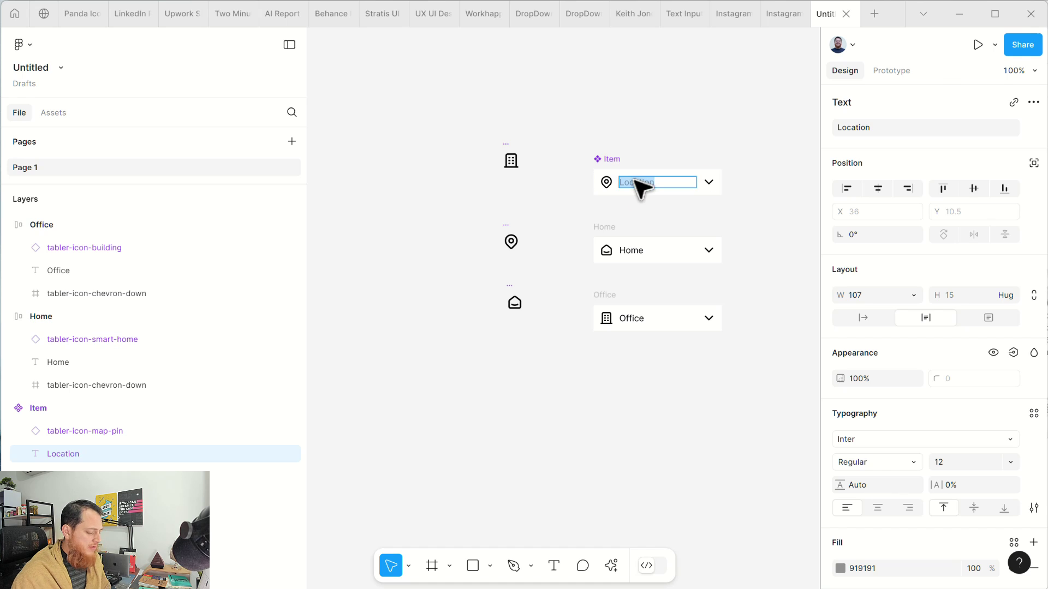
pyautogui.write('Select Location')
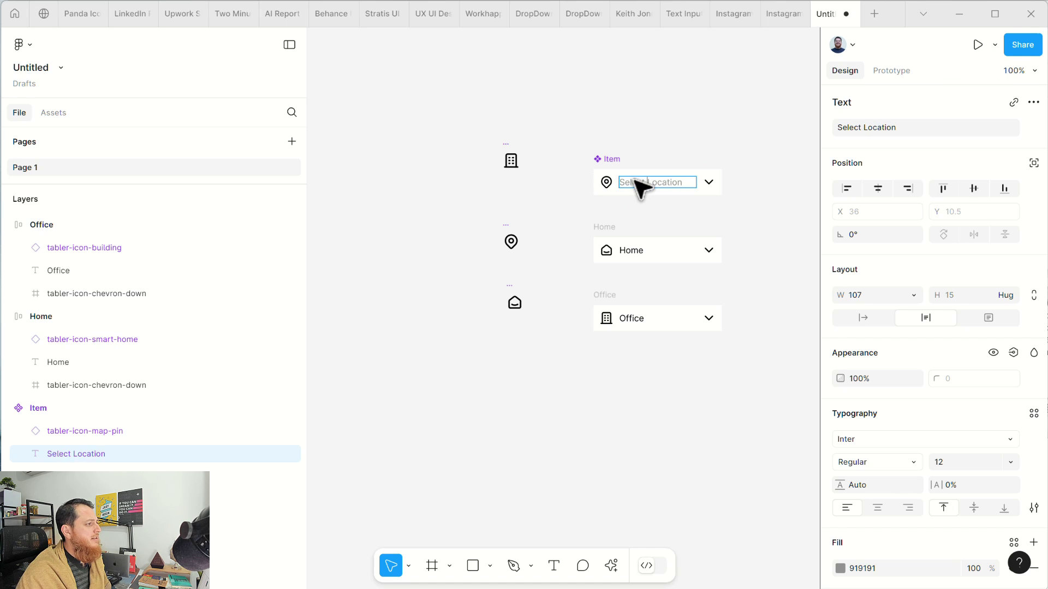
pyautogui.write('l')
pyautogui.press('Escape')
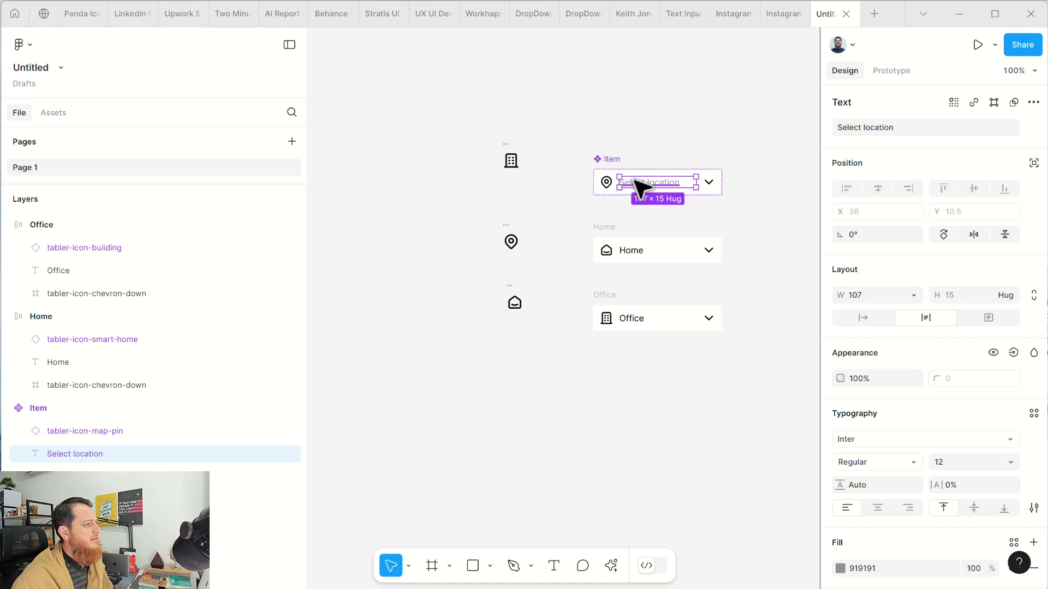
# - Move the Office and Home rows straight down to leave a gap beneath the Item component
pyautogui.click(566, 221)
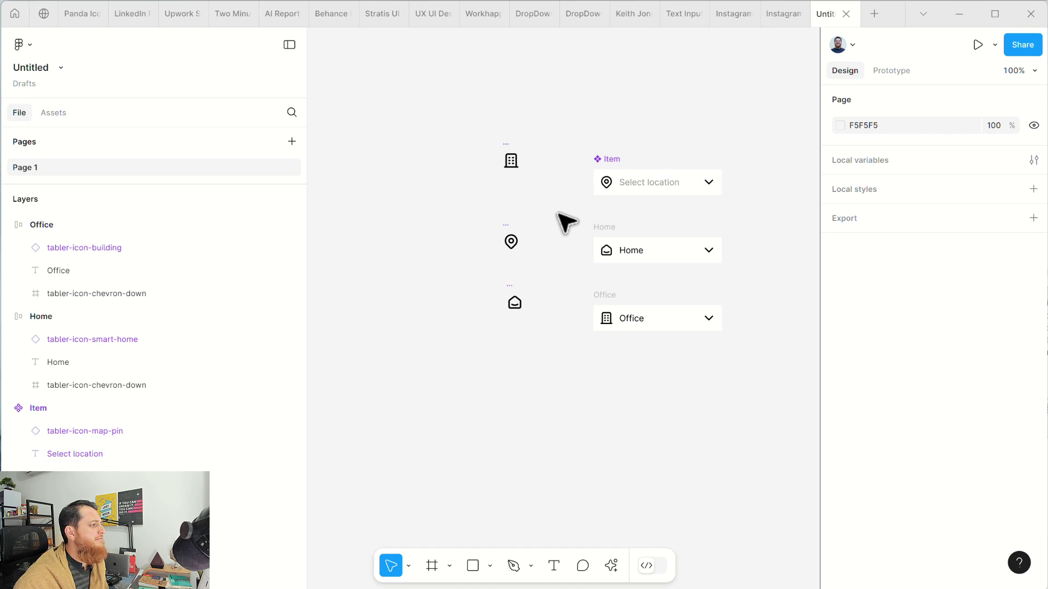
pyautogui.click(601, 164)
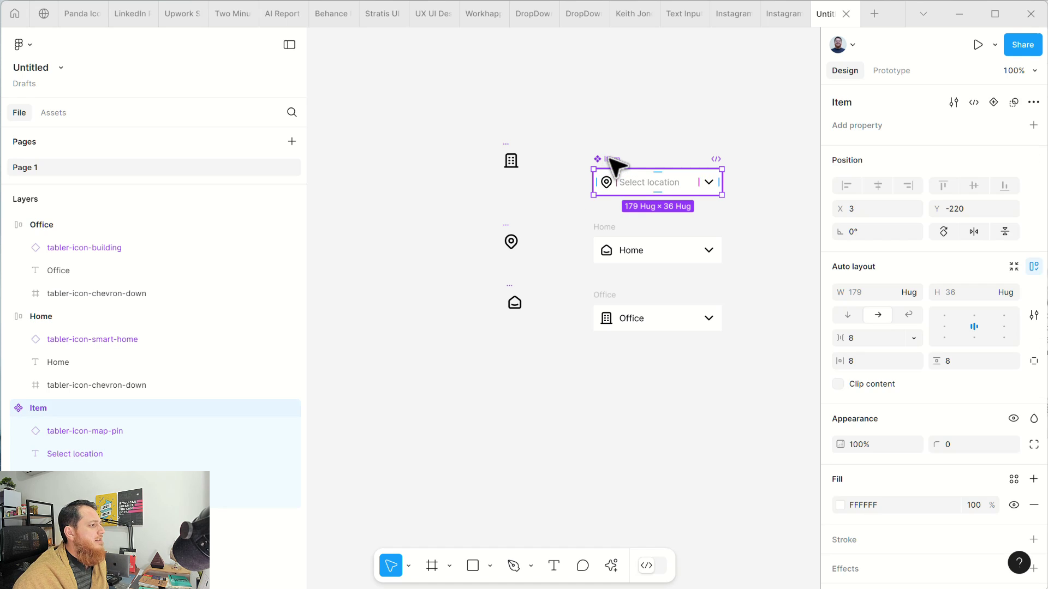
pyautogui.click(551, 227)
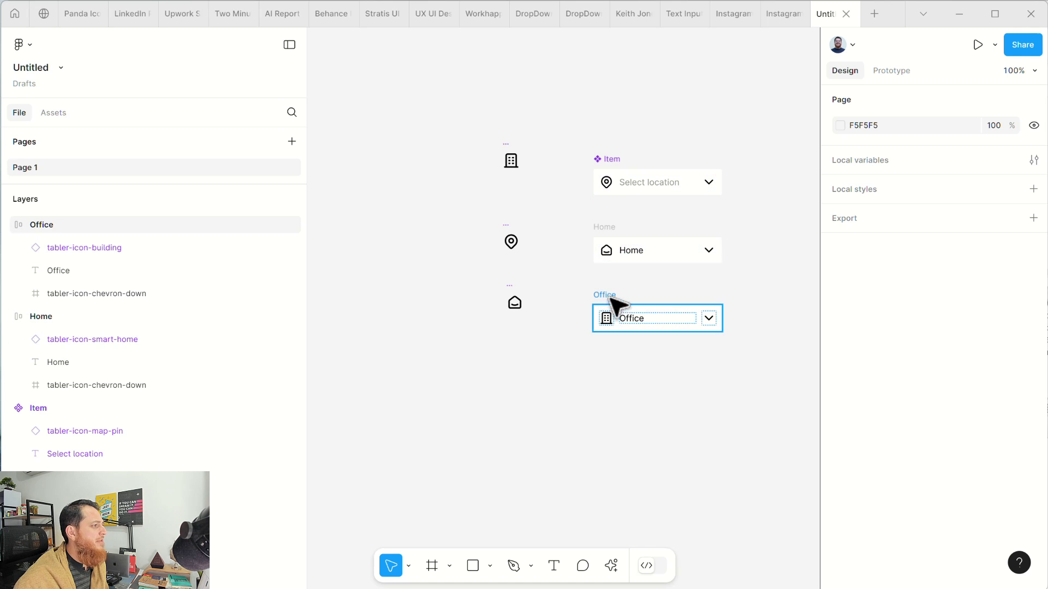
pyautogui.moveTo(605, 320); pyautogui.dragTo(606, 423)
pyautogui.moveTo(606, 232); pyautogui.dragTo(607, 341)
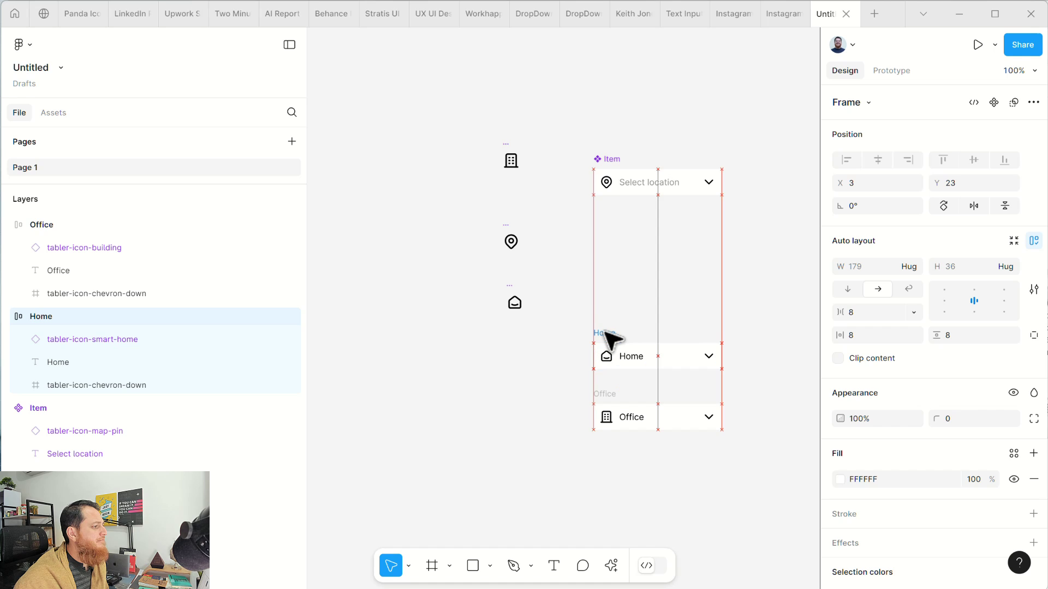
# - Duplicate the Item component directly below itself and detach the copy from its main component
pyautogui.click(570, 282)
pyautogui.click(616, 162)
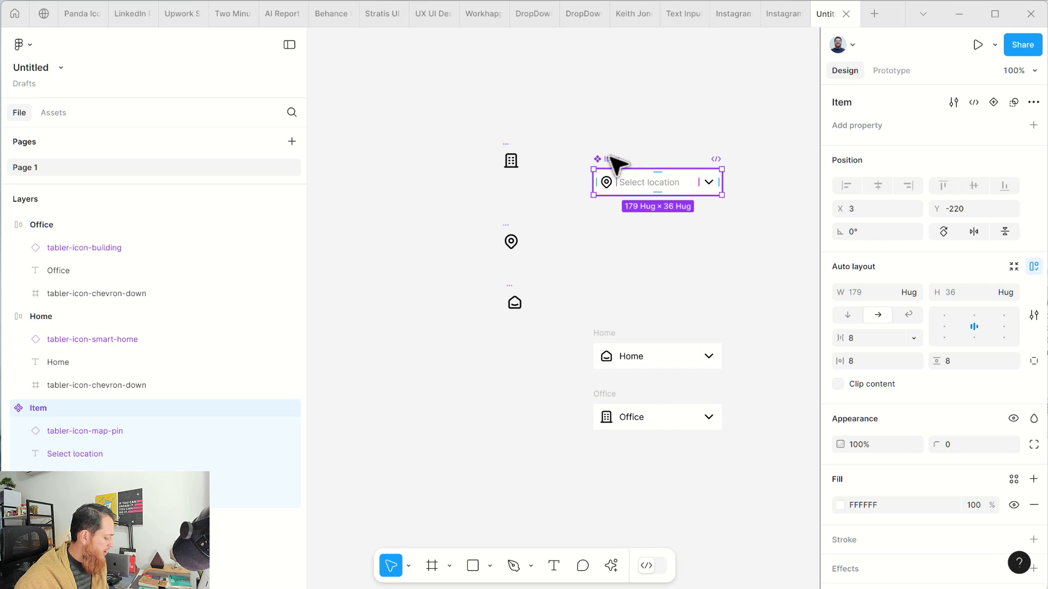
pyautogui.moveTo(616, 163); pyautogui.dragTo(610, 222)
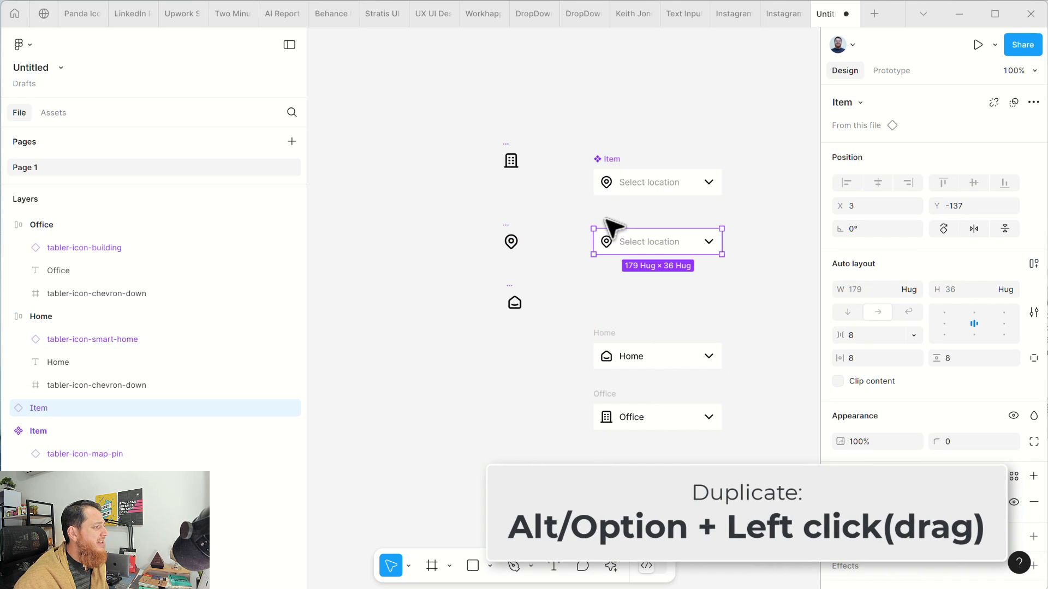
pyautogui.rightClick(604, 223)
pyautogui.click(603, 240)
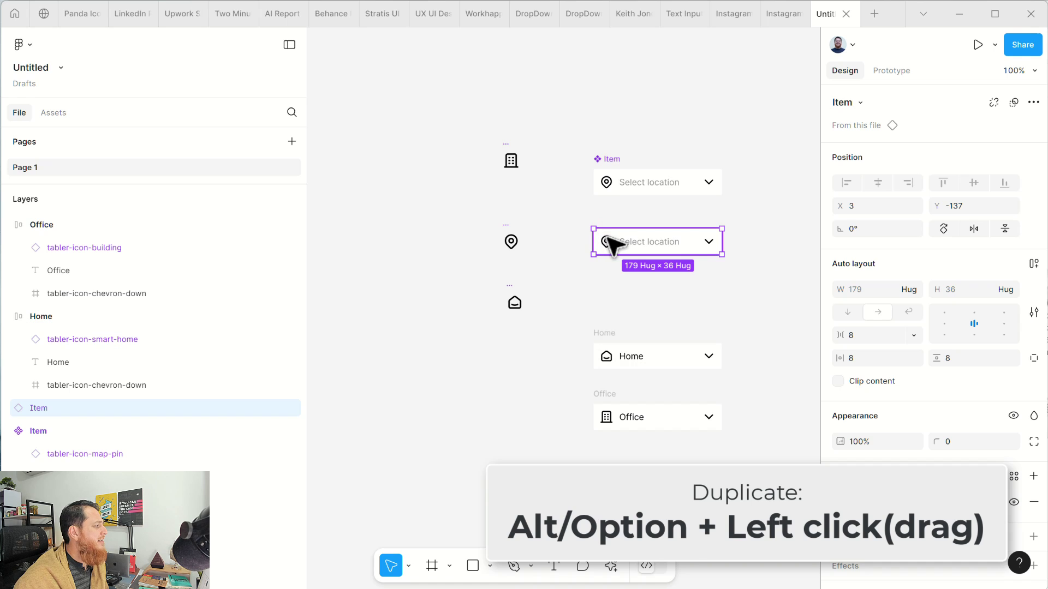
pyautogui.rightClick(609, 237)
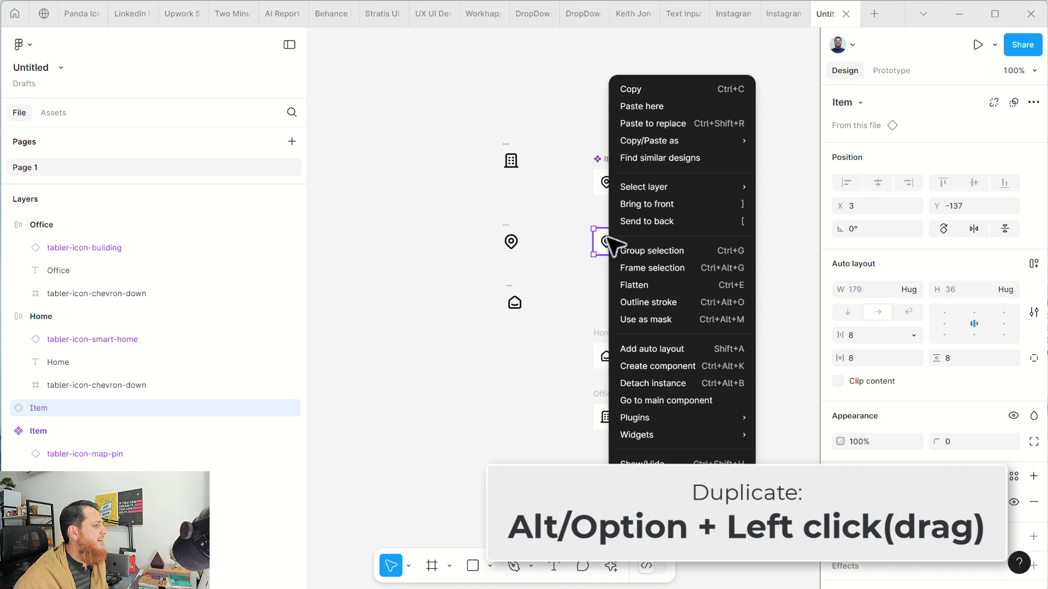
pyautogui.click(636, 384)
pyautogui.click(665, 309)
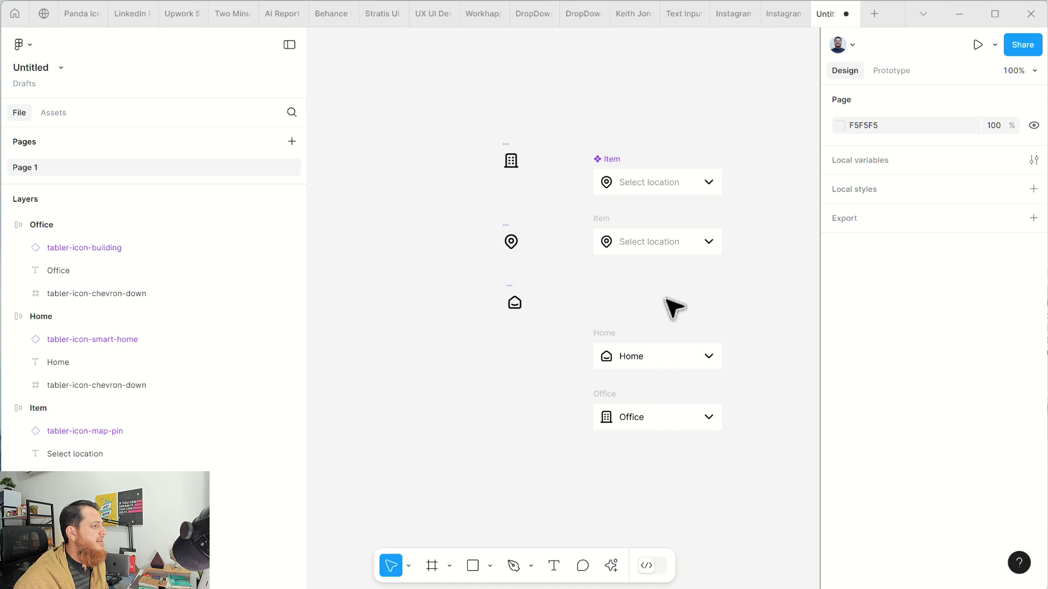
# - Try to nest copies of the Home and Office rows inside a second duplicate of the detached Item frame
pyautogui.click(603, 221)
pyautogui.moveTo(604, 225); pyautogui.dragTo(613, 257)
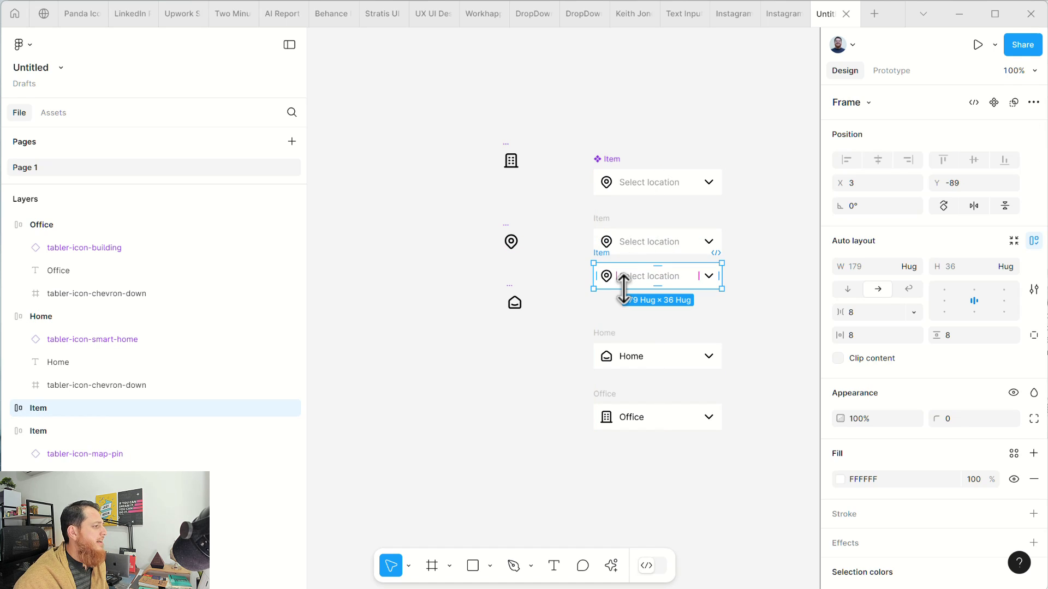
pyautogui.click(611, 342)
pyautogui.keyDown('shift'); pyautogui.click(610, 402); pyautogui.keyUp('shift')
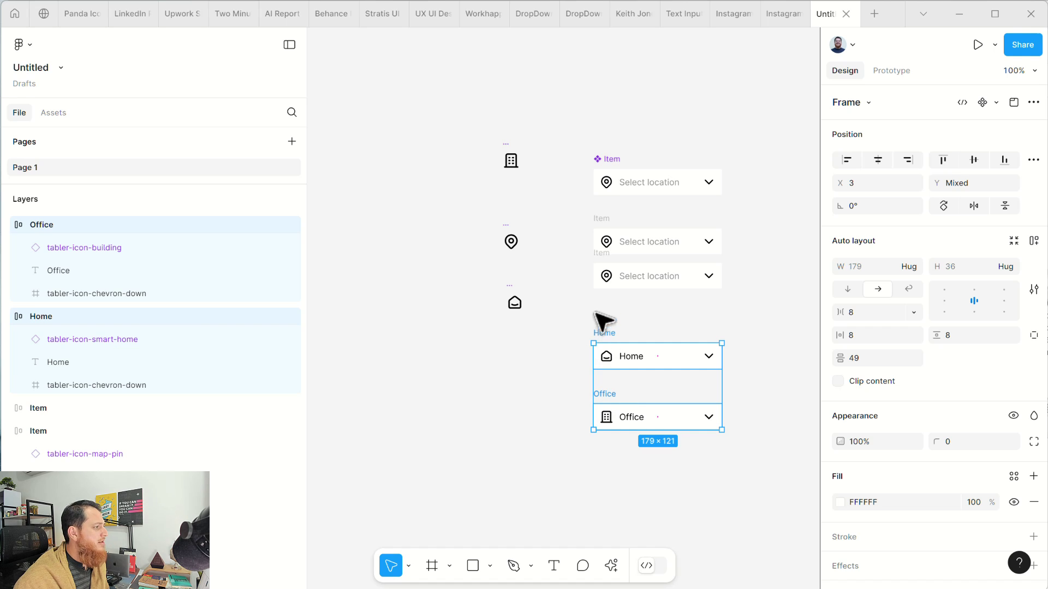
pyautogui.click(606, 269)
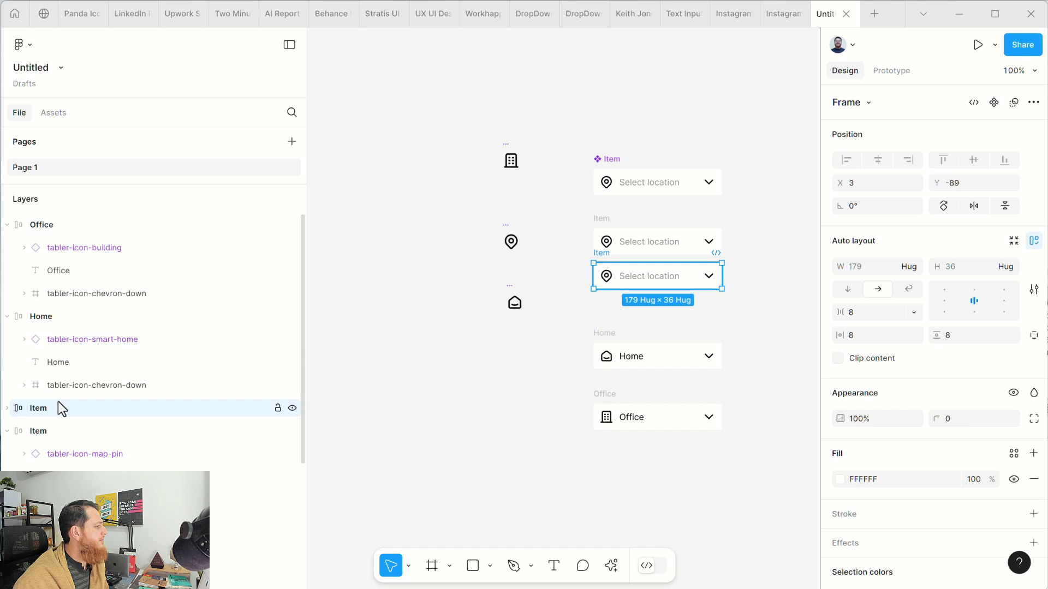
pyautogui.hotkey('ctrl', 'v')
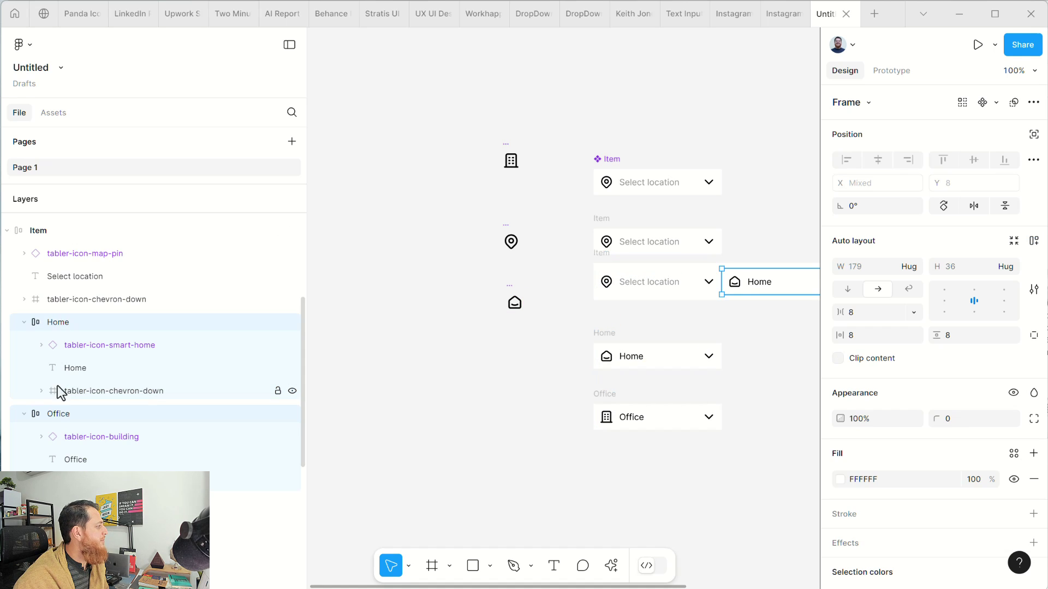
pyautogui.hotkey('ctrl', 'z')
pyautogui.hotkey('ctrl', 'z')
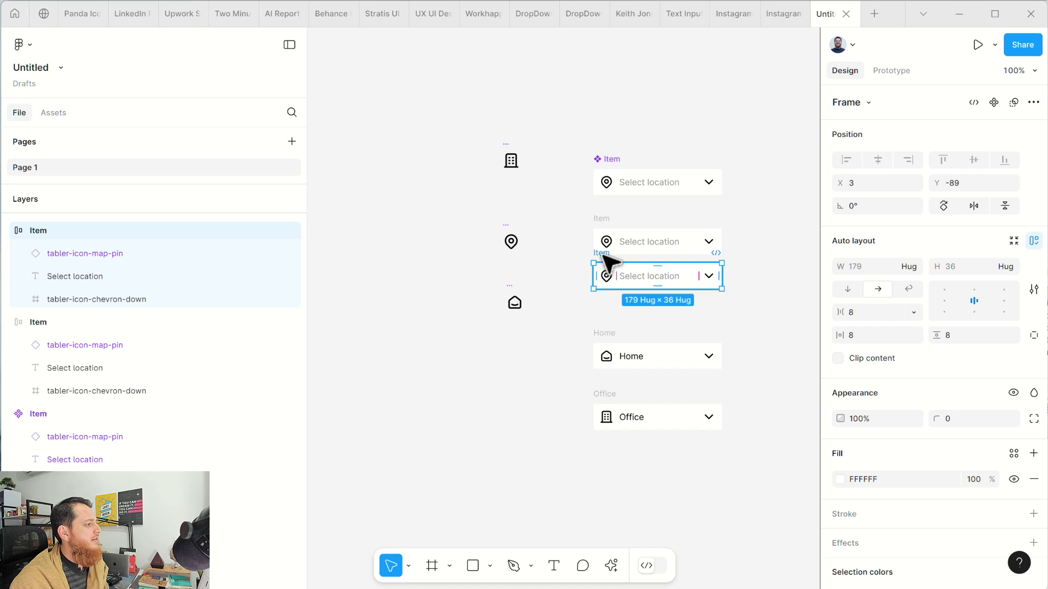
pyautogui.press('Delete')
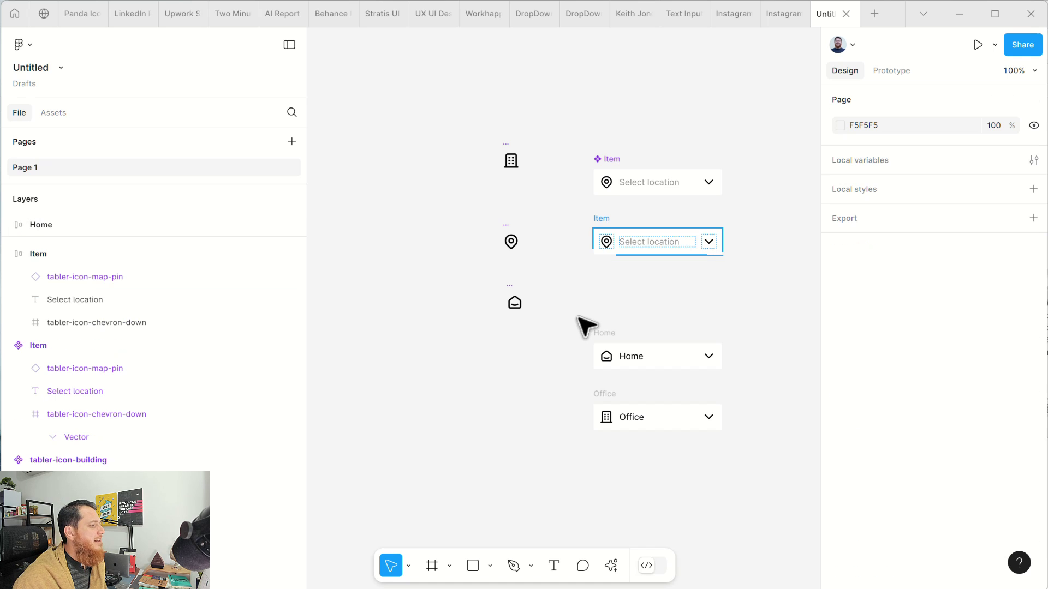
# - Duplicate the Home and Office rows together into the empty canvas area beside the originals
pyautogui.moveTo(579, 318); pyautogui.dragTo(748, 480)
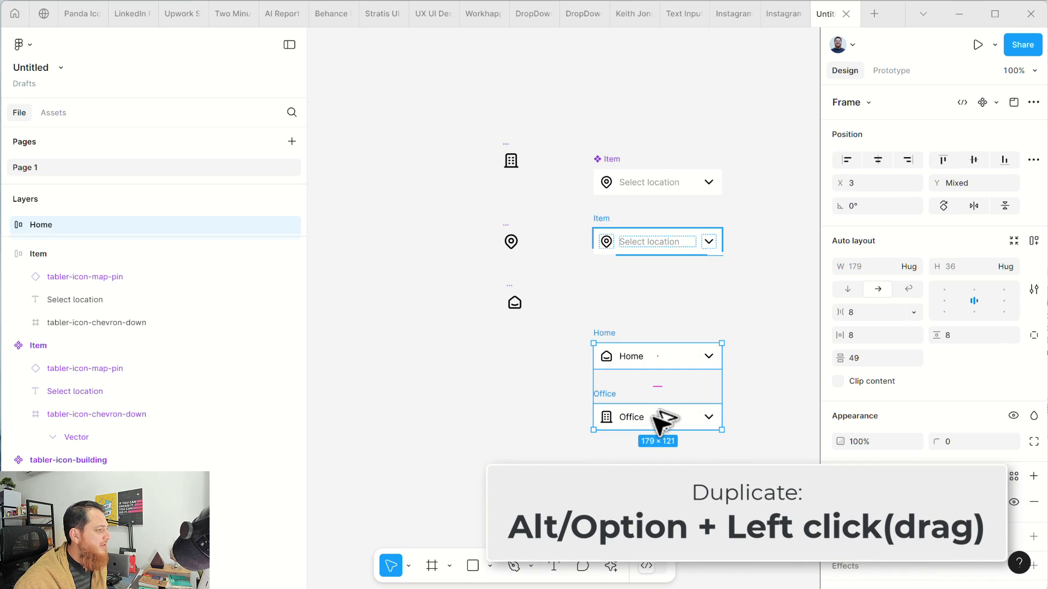
pyautogui.moveTo(661, 422); pyautogui.dragTo(452, 437)
pyautogui.press('Escape')
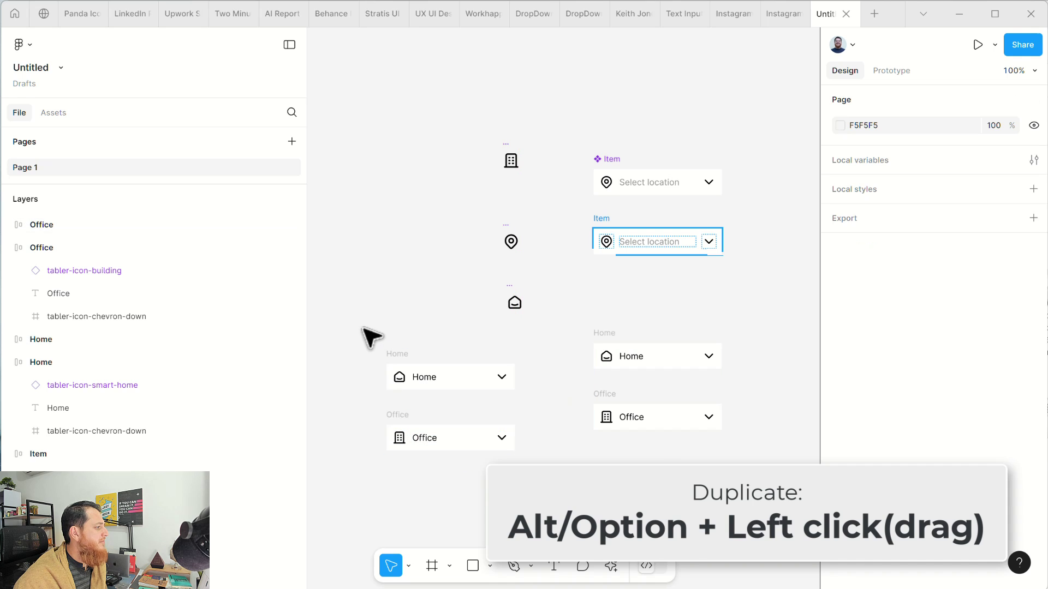
# - Wrap the duplicated Home and Office rows in a vertical auto layout frame with a gap of 0
pyautogui.moveTo(364, 330); pyautogui.dragTo(494, 422)
pyautogui.moveTo(536, 460); pyautogui.dragTo(557, 477)
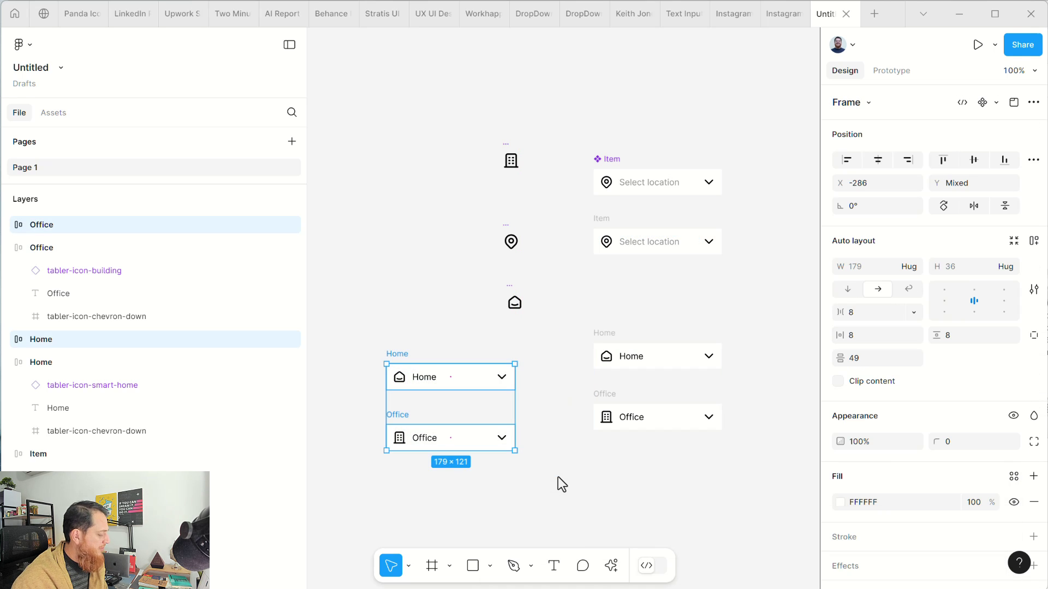
pyautogui.hotkey('shift', 'a')
pyautogui.click(865, 307)
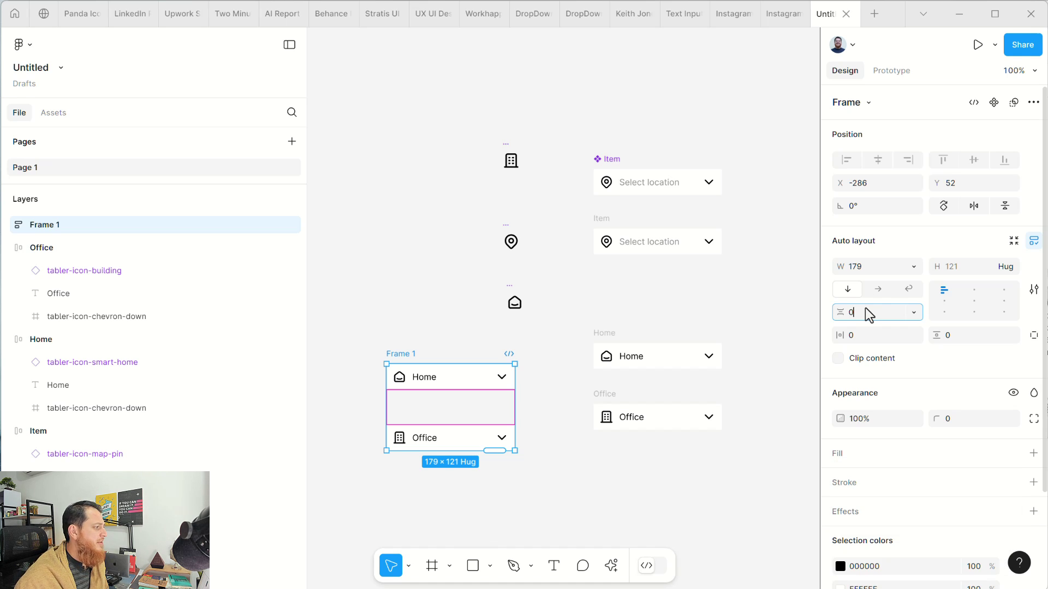
pyautogui.write('0')
pyautogui.press('Return')
pyautogui.click(411, 492)
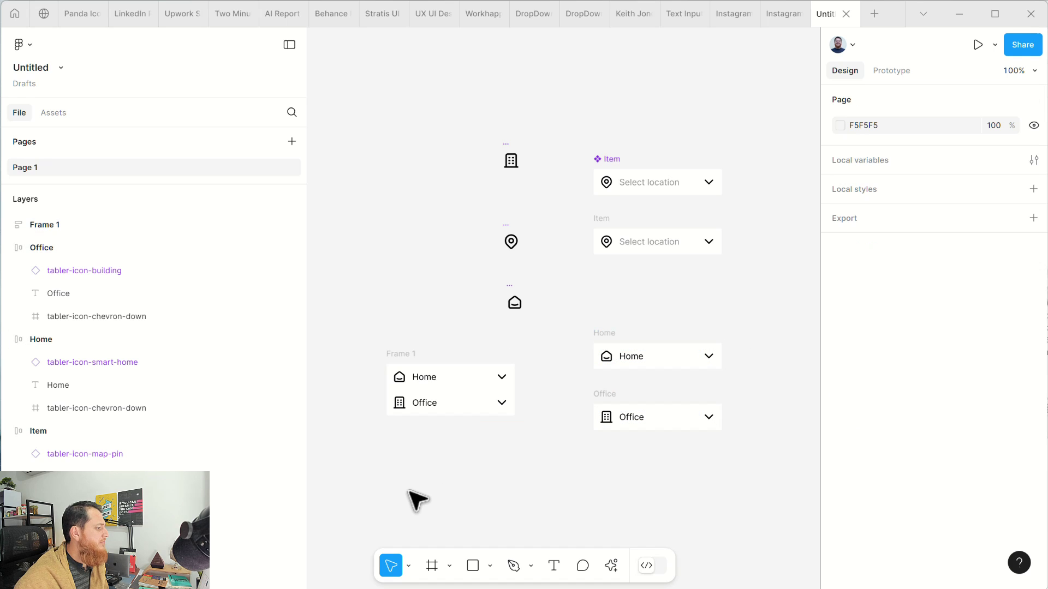
# - Hide the chevron-down icon in Frame 1's Home row and align the row's content to the left center
pyautogui.click(505, 381)
pyautogui.click(502, 378)
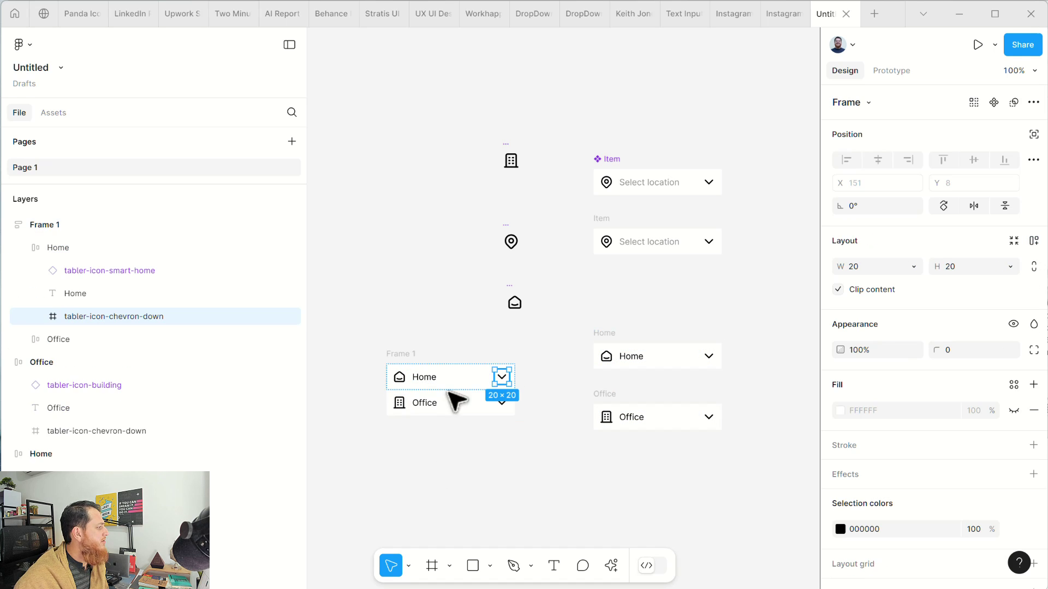
pyautogui.click(293, 317)
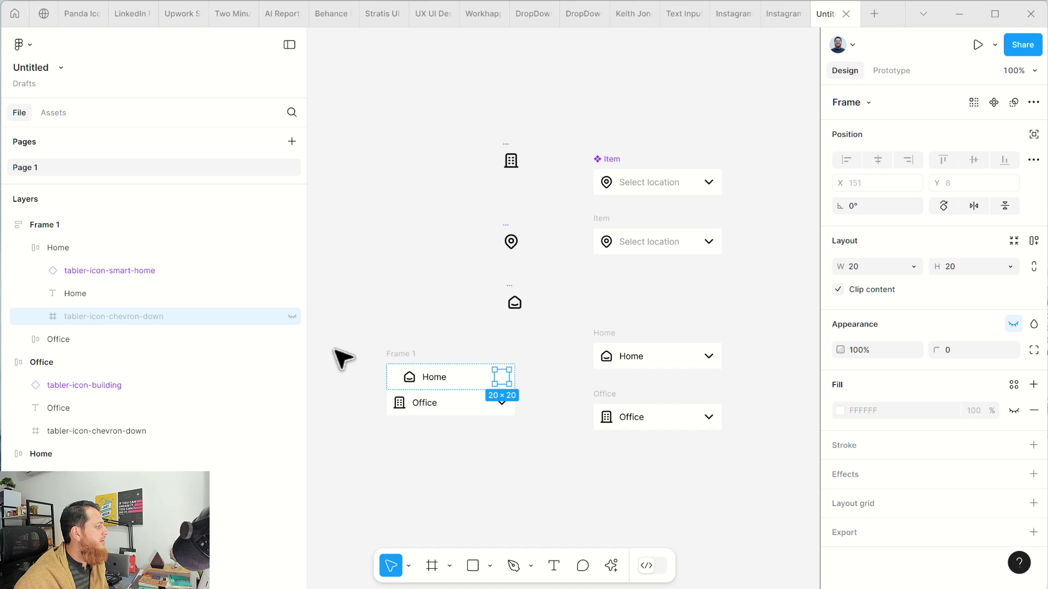
pyautogui.click(404, 355)
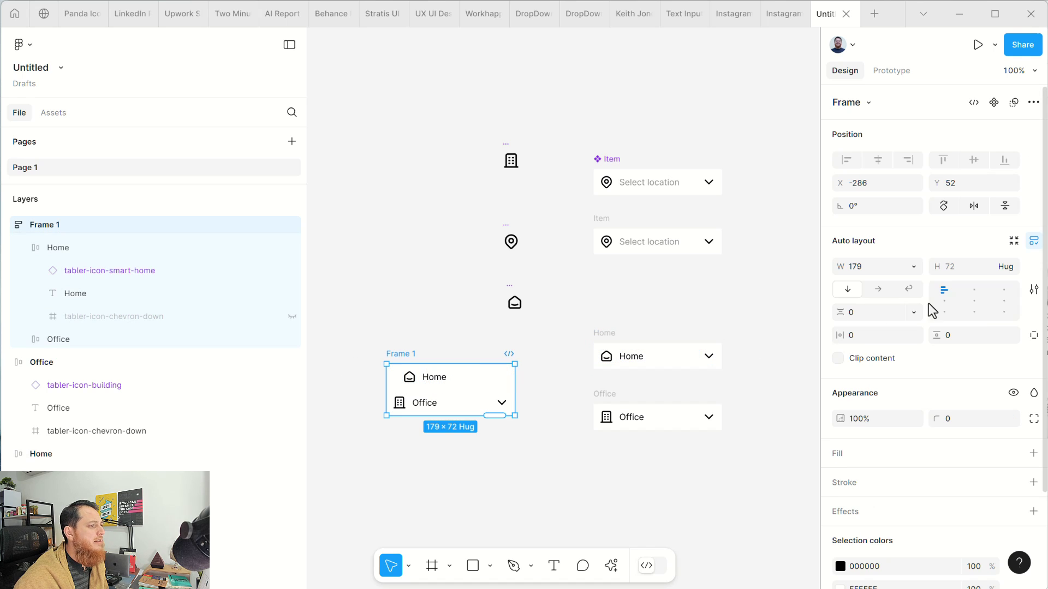
pyautogui.click(464, 378)
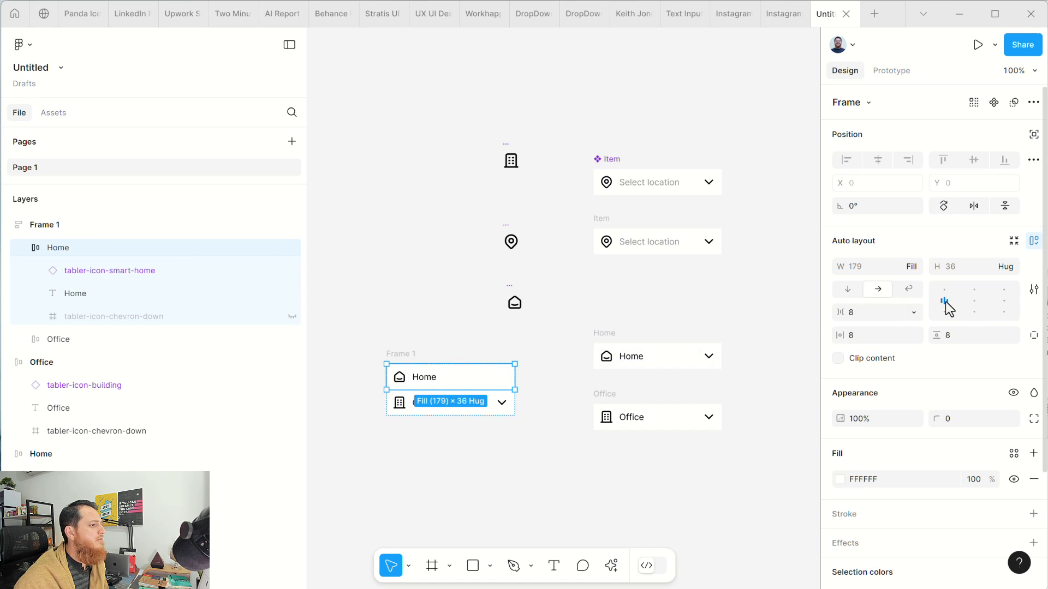
# - Align the content of Frame 1's Office row to the left center and hide its chevron-down icon
pyautogui.click(406, 406)
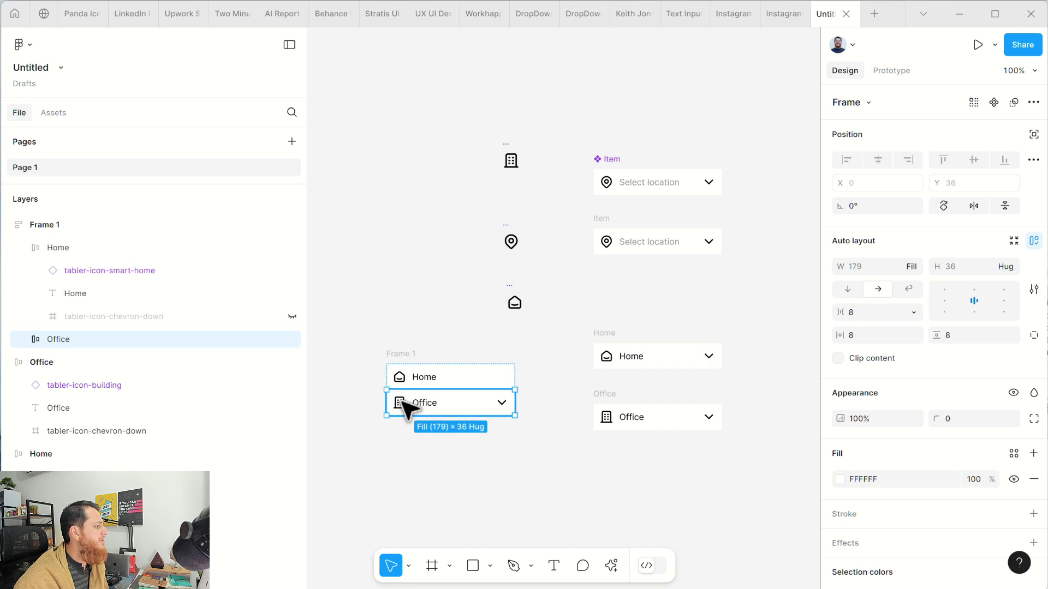
pyautogui.click(945, 301)
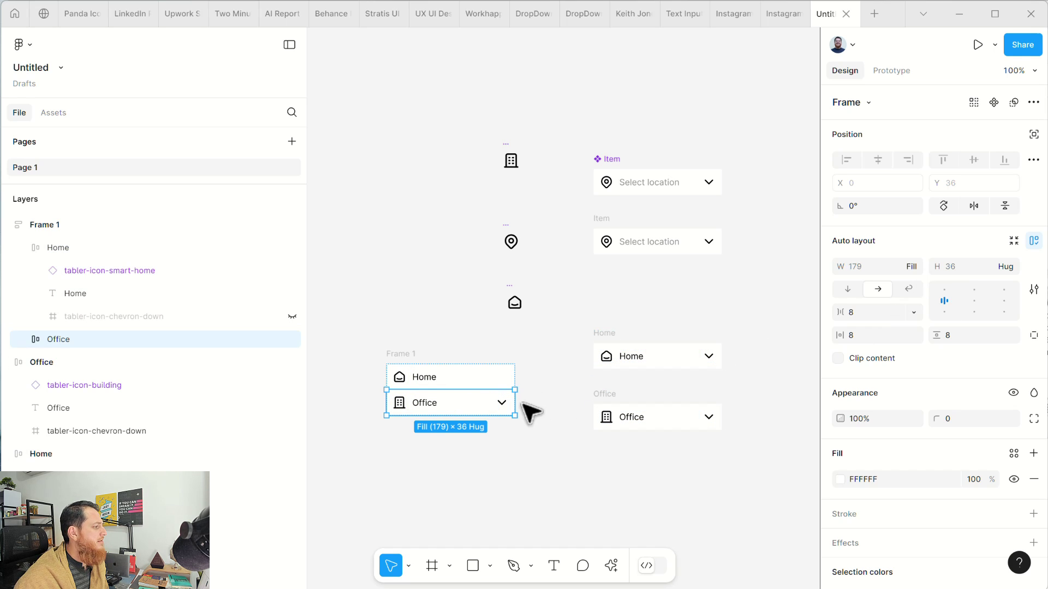
pyautogui.click(503, 406)
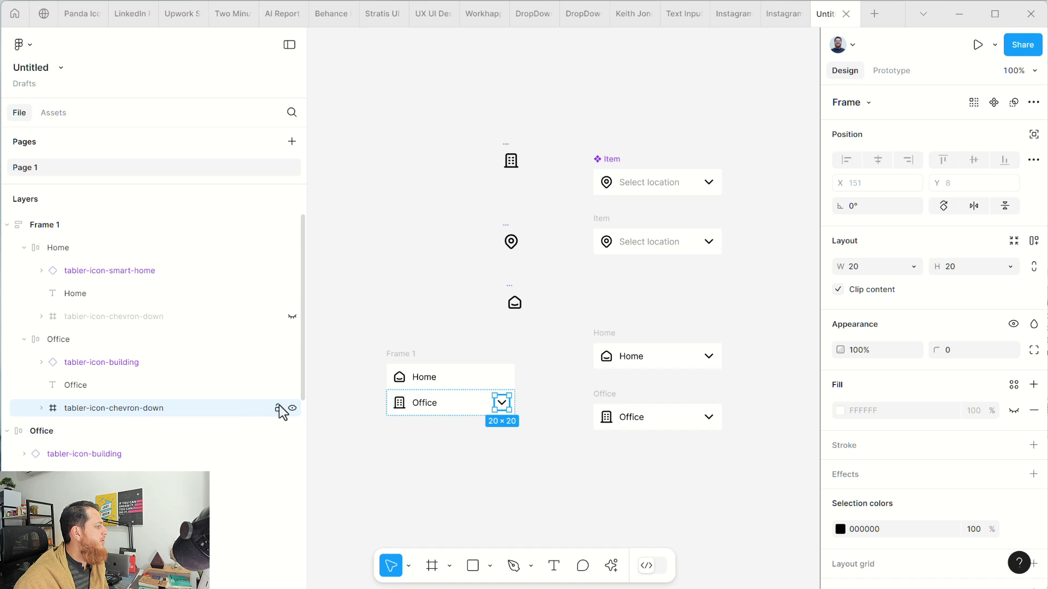
pyautogui.click(292, 409)
pyautogui.click(388, 450)
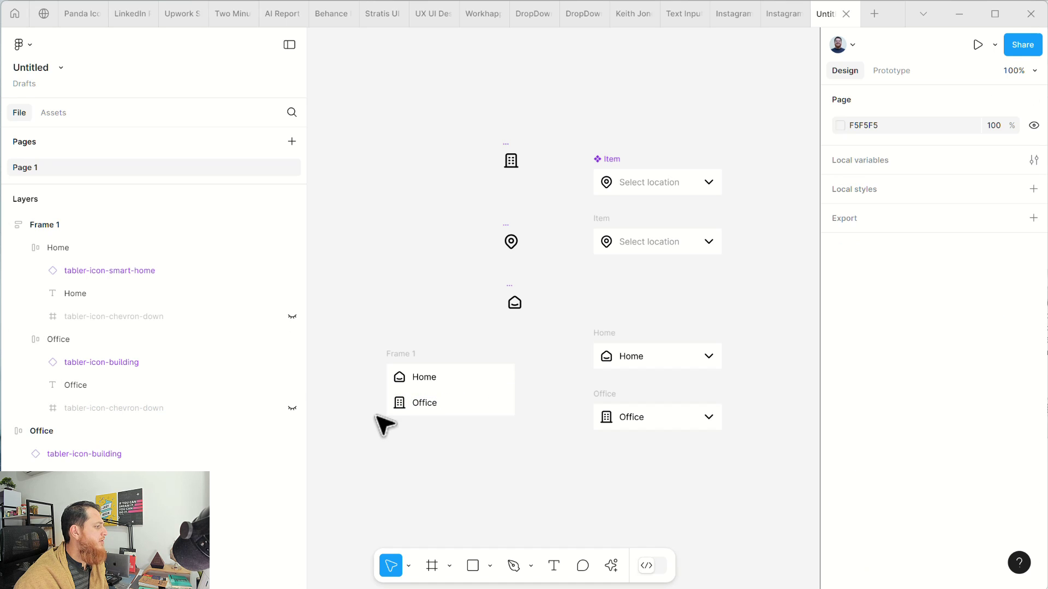
# - Move Frame 1 directly beneath the detached Item frame and rename it "dropped"
pyautogui.click(404, 355)
pyautogui.moveTo(400, 358); pyautogui.dragTo(607, 264)
pyautogui.doubleClick(607, 266)
pyautogui.write('drop')
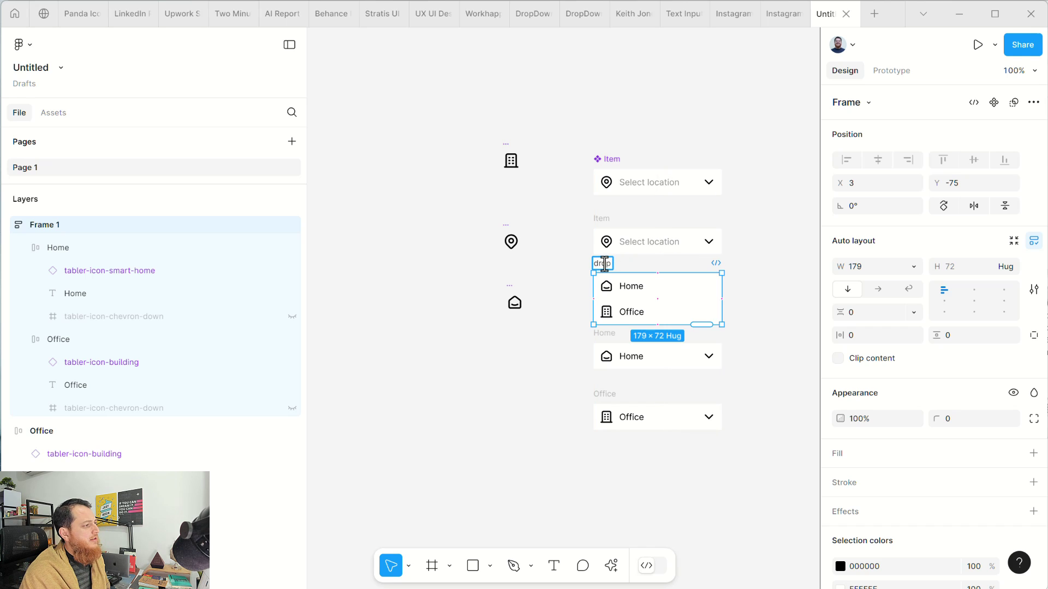
pyautogui.write('ped')
pyautogui.press('Return')
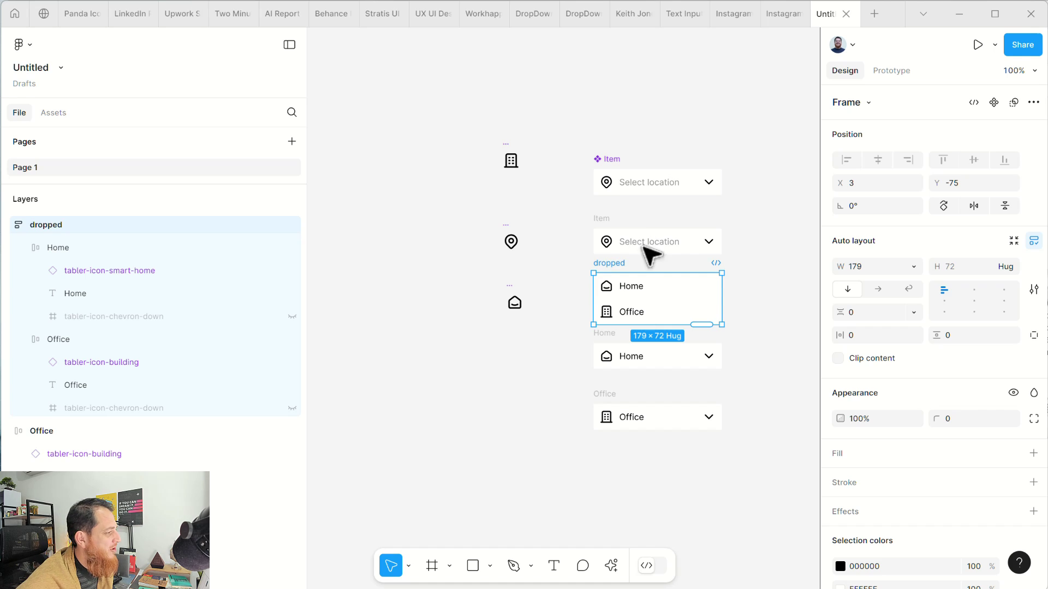
# - Move the standalone Home and Office rows farther down to space them out below the dropped frame
pyautogui.click(573, 373)
pyautogui.moveTo(600, 341); pyautogui.dragTo(600, 354)
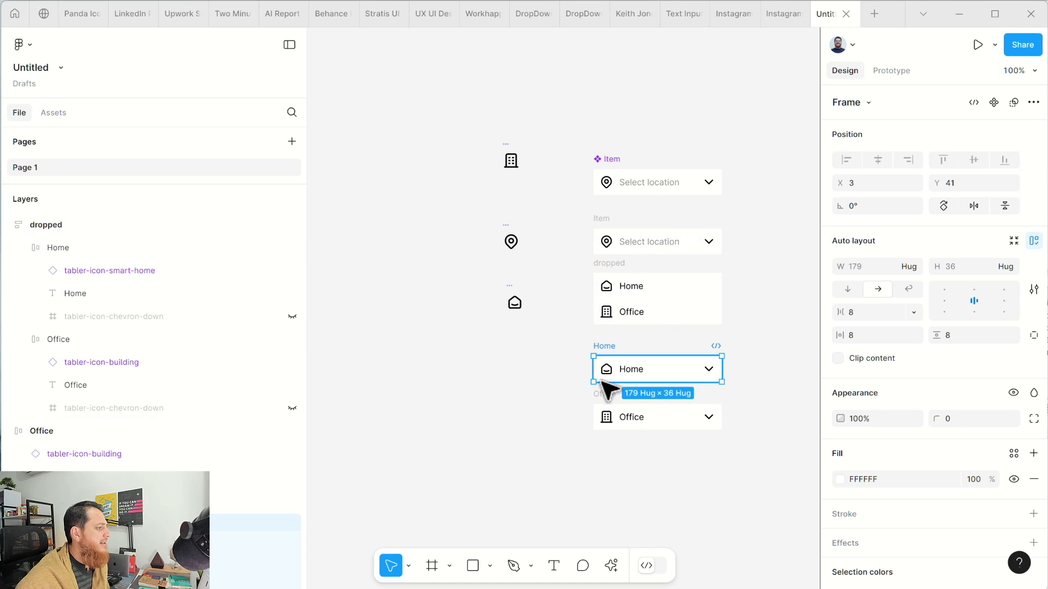
pyautogui.moveTo(604, 393); pyautogui.dragTo(612, 420)
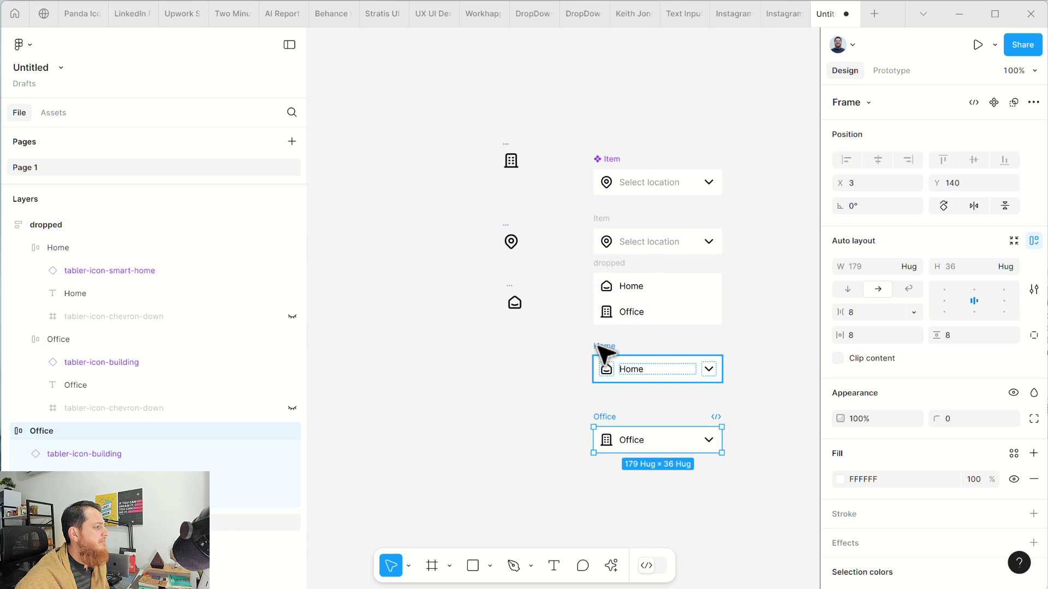
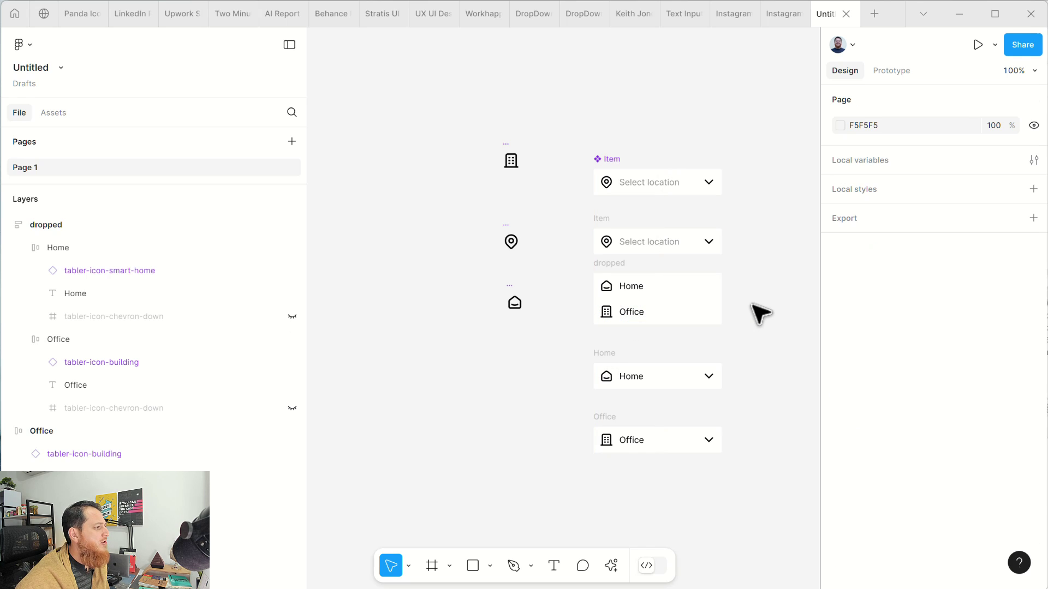
# - Add a drop shadow effect to the dropped frame and set its black color to 10% opacity
pyautogui.click(619, 263)
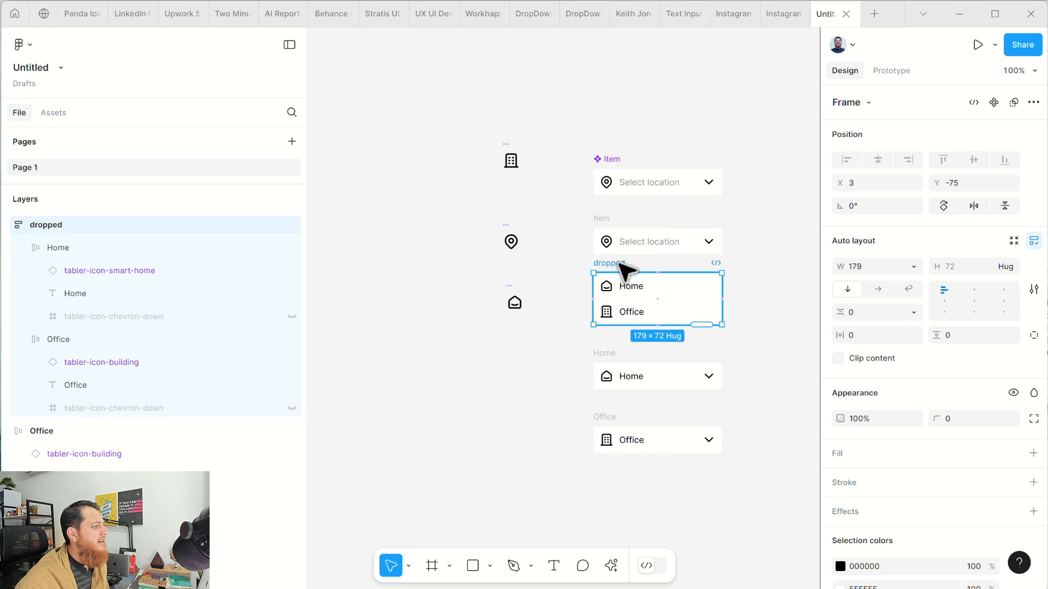
pyautogui.scroll(-3, 939, 469)
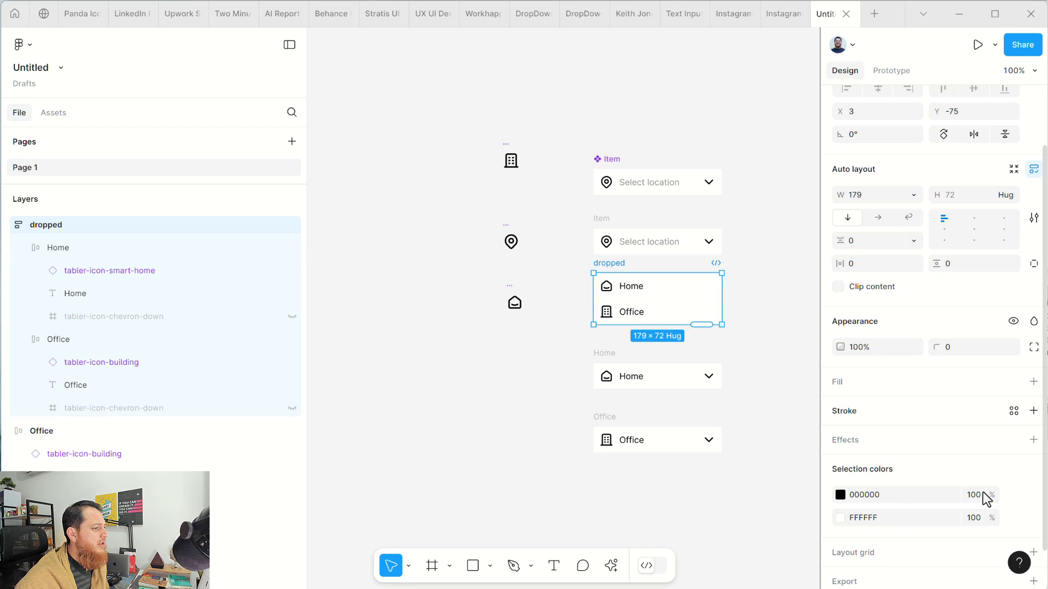
pyautogui.click(1033, 441)
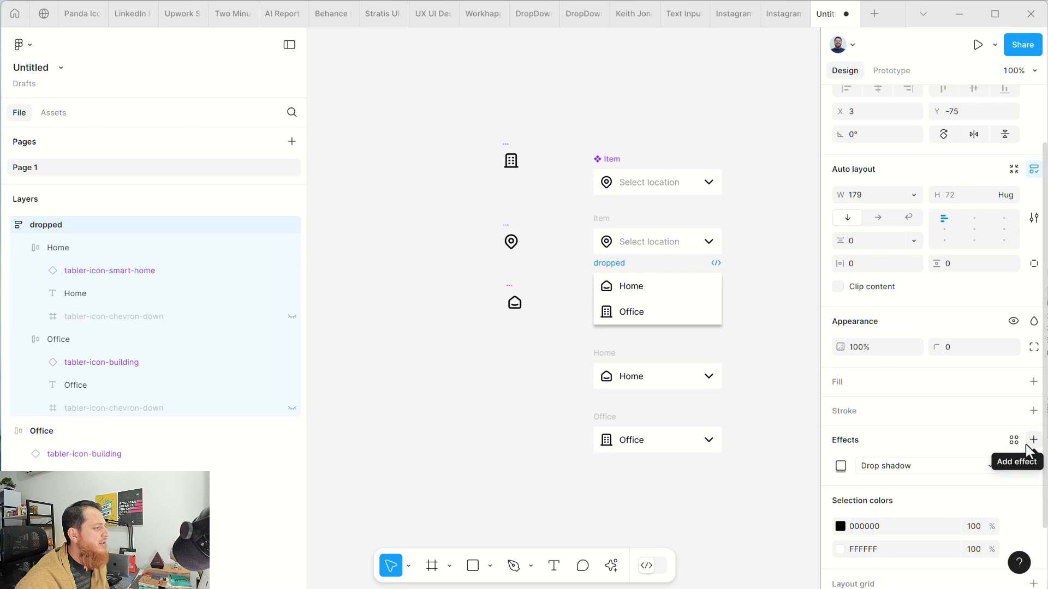
pyautogui.click(843, 467)
pyautogui.click(738, 479)
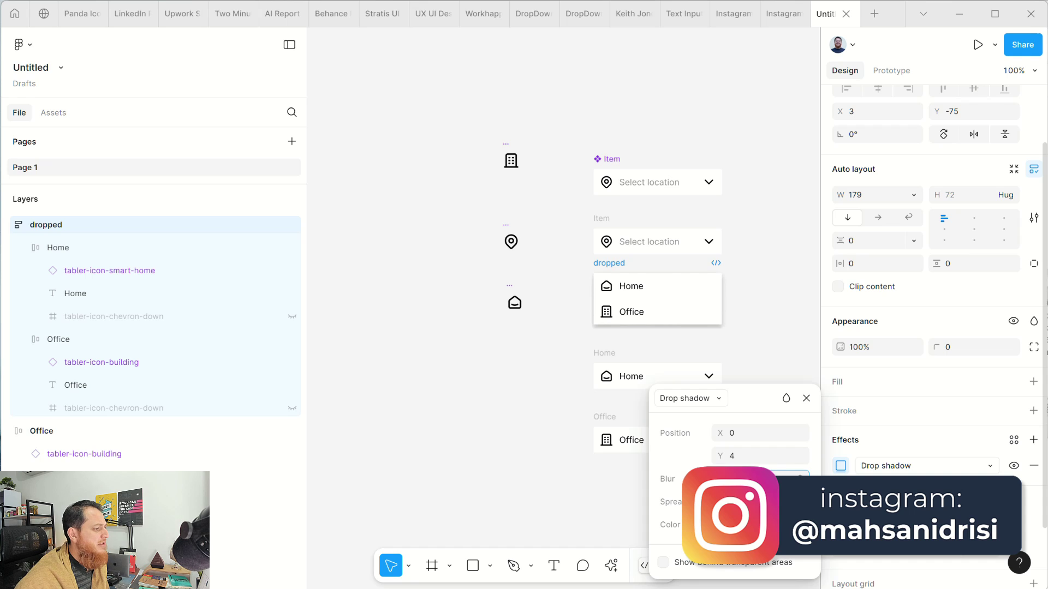
pyautogui.click(782, 526)
pyautogui.write('10')
pyautogui.press('Return')
# - Set the dropped frame's shadow blur to 4 and its Y offset to 2
pyautogui.click(742, 479)
pyautogui.write('7')
pyautogui.press('Return')
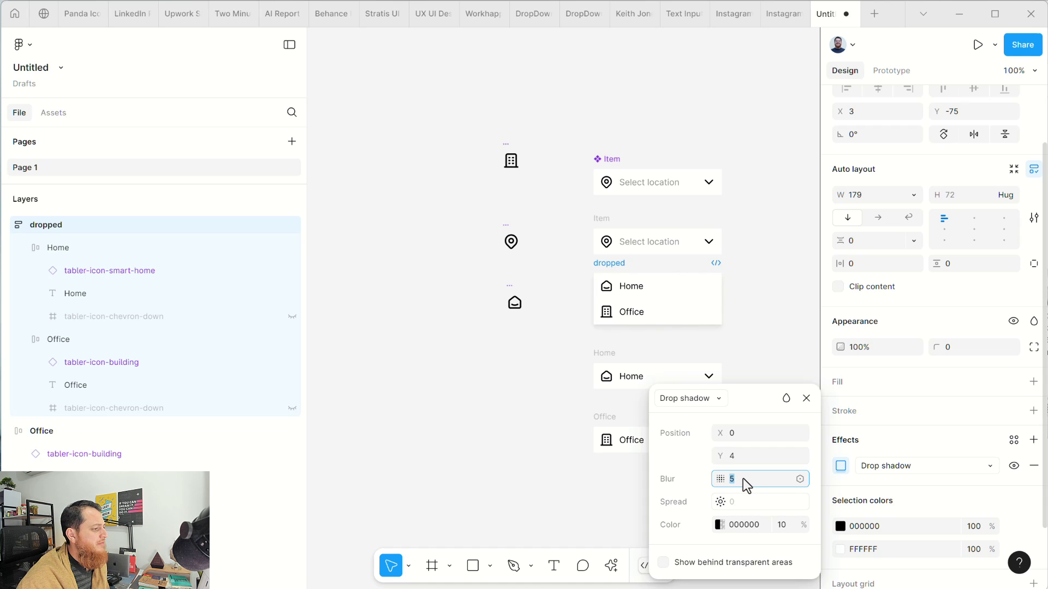
pyautogui.click(742, 456)
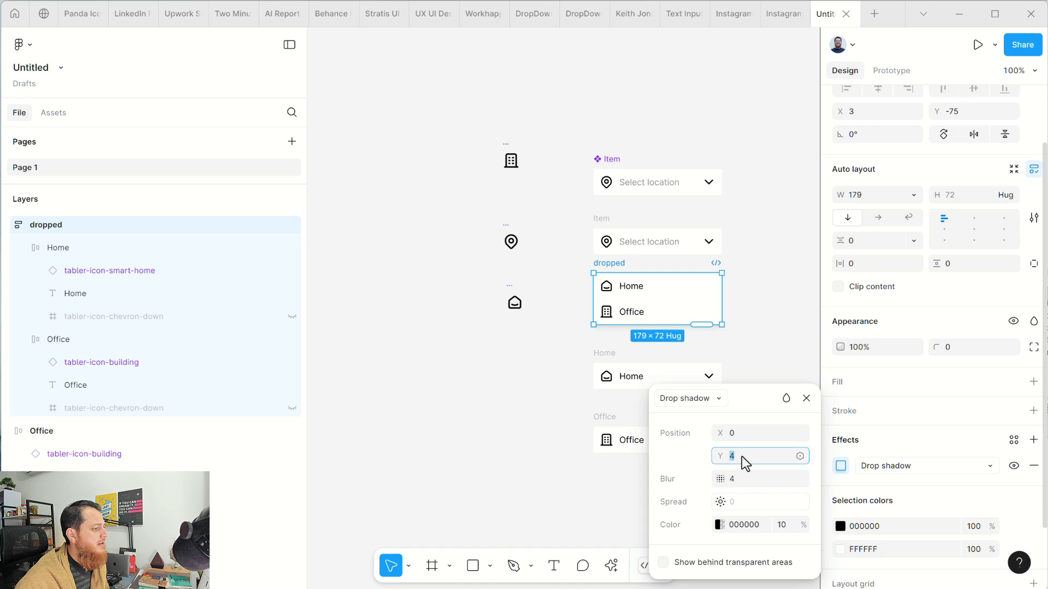
pyautogui.write('2')
pyautogui.press('Return')
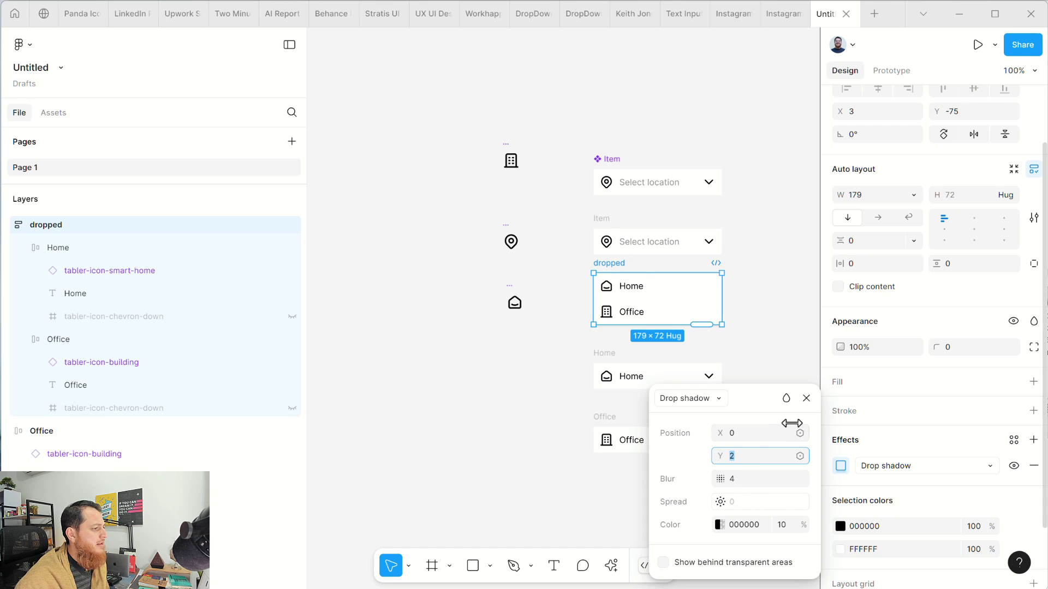
pyautogui.click(807, 398)
pyautogui.click(799, 352)
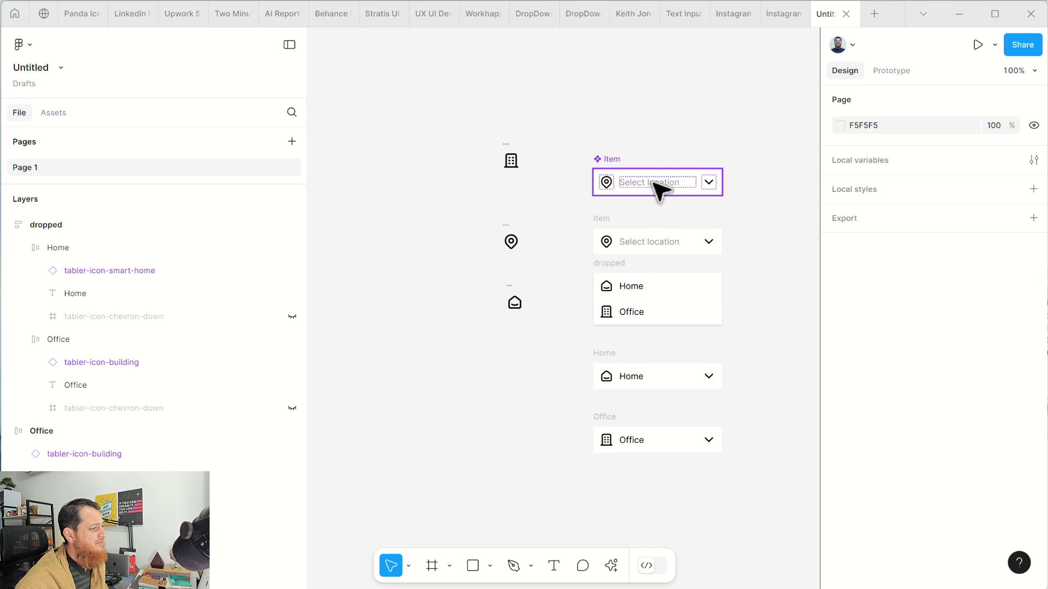
# - Copy the Home and Office rows out of the dropped frame onto the empty canvas beside it, and delete the dropped frame
pyautogui.moveTo(739, 475); pyautogui.dragTo(582, 487)
pyautogui.doubleClick(479, 326)
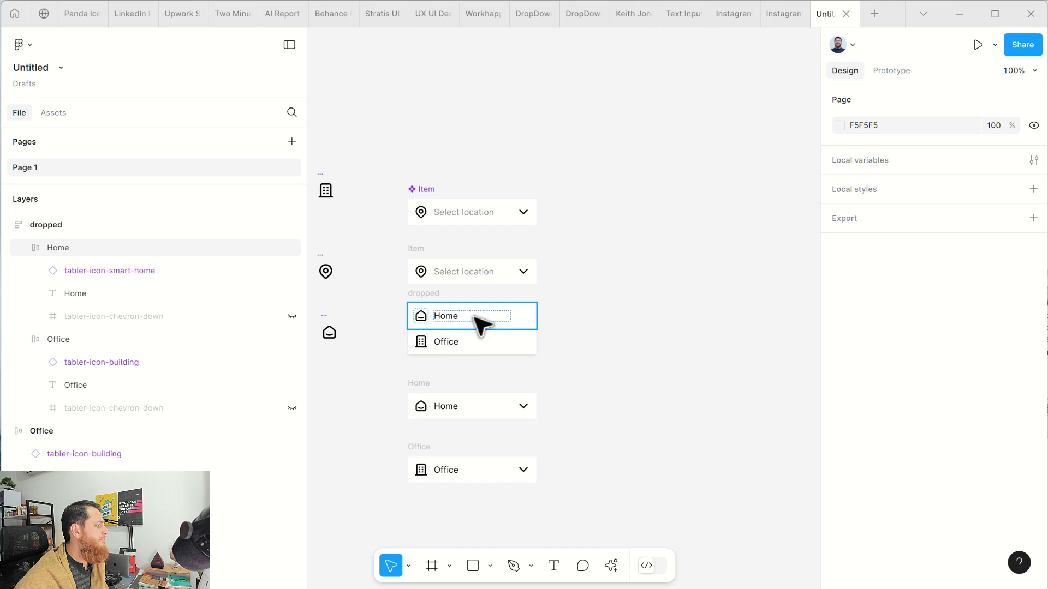
pyautogui.click(424, 384)
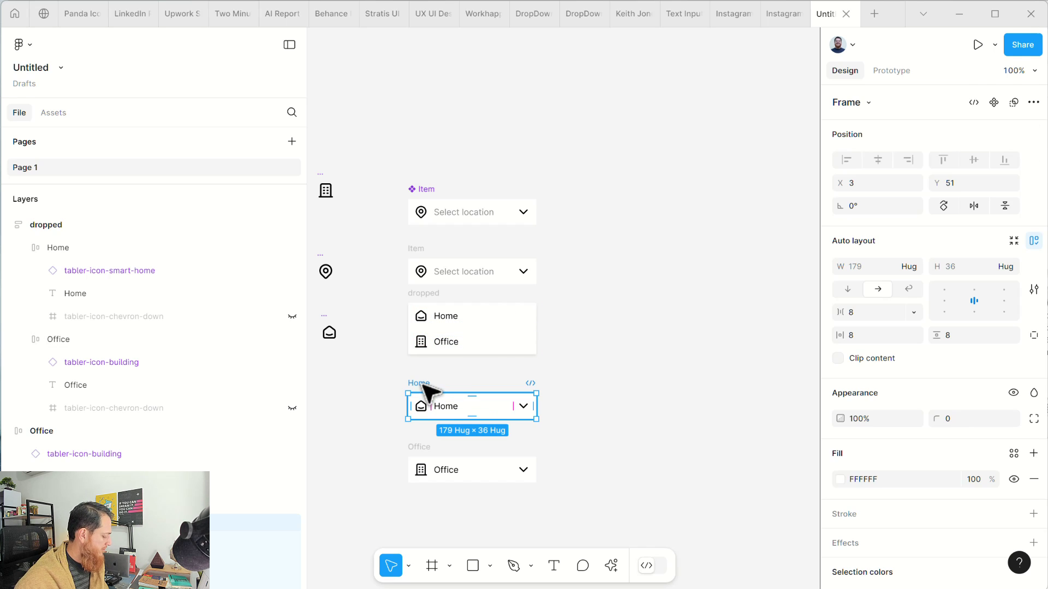
pyautogui.moveTo(429, 391); pyautogui.dragTo(482, 325)
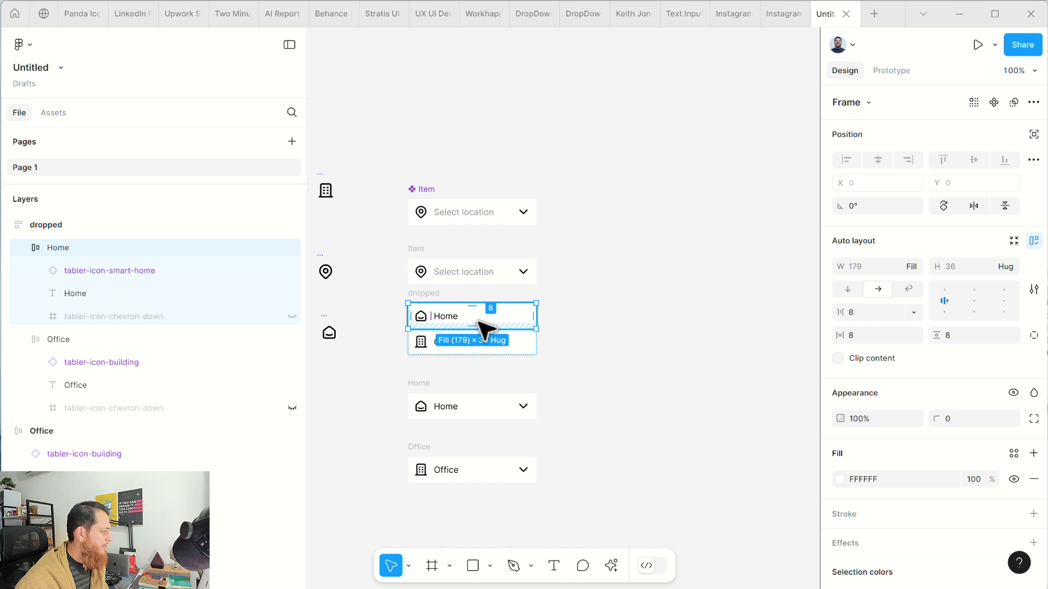
pyautogui.moveTo(502, 325); pyautogui.dragTo(668, 271)
pyautogui.moveTo(540, 335); pyautogui.dragTo(625, 343)
pyautogui.click(426, 295)
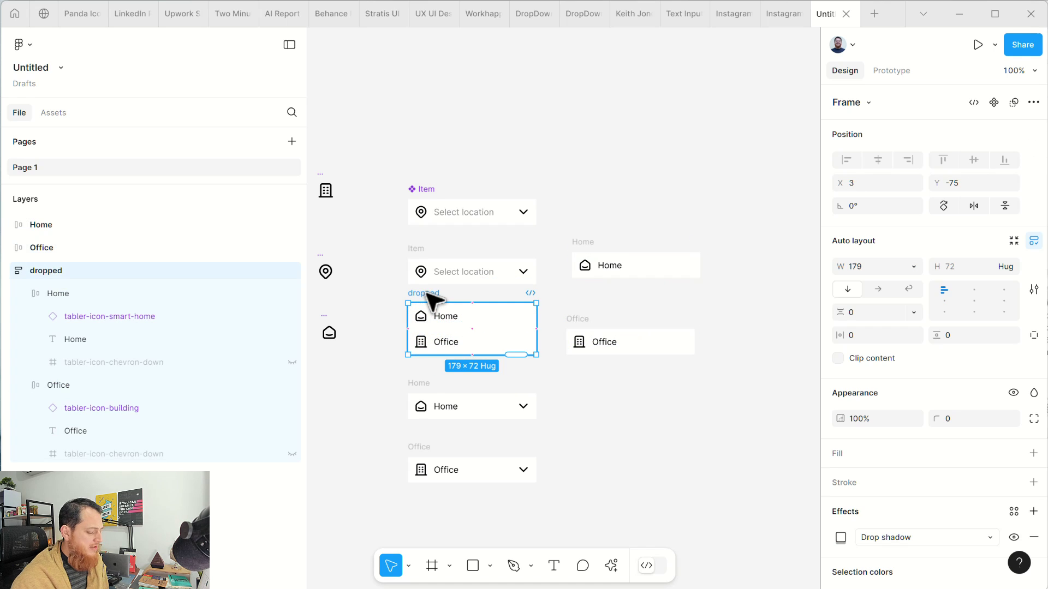
pyautogui.press('Delete')
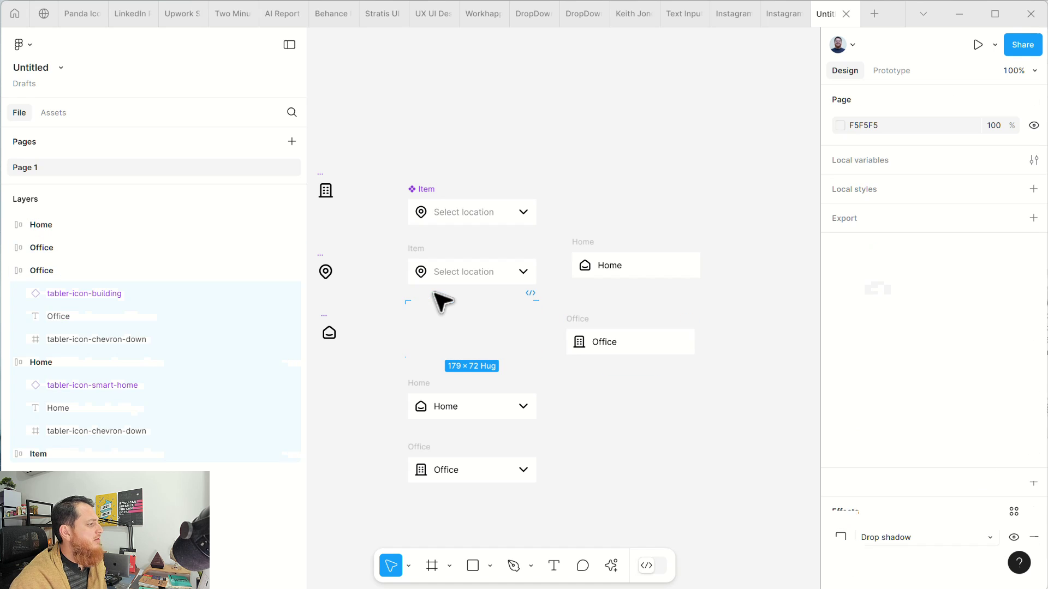
# - Move the copied Office row farther down and line it up with the copied Home row, leaving space between them
pyautogui.click(585, 253)
pyautogui.click(583, 331)
pyautogui.moveTo(584, 329); pyautogui.dragTo(590, 357)
# - Duplicate the chevron-less Home row directly beneath itself and rename the copy "Home/hovered"
pyautogui.click(585, 242)
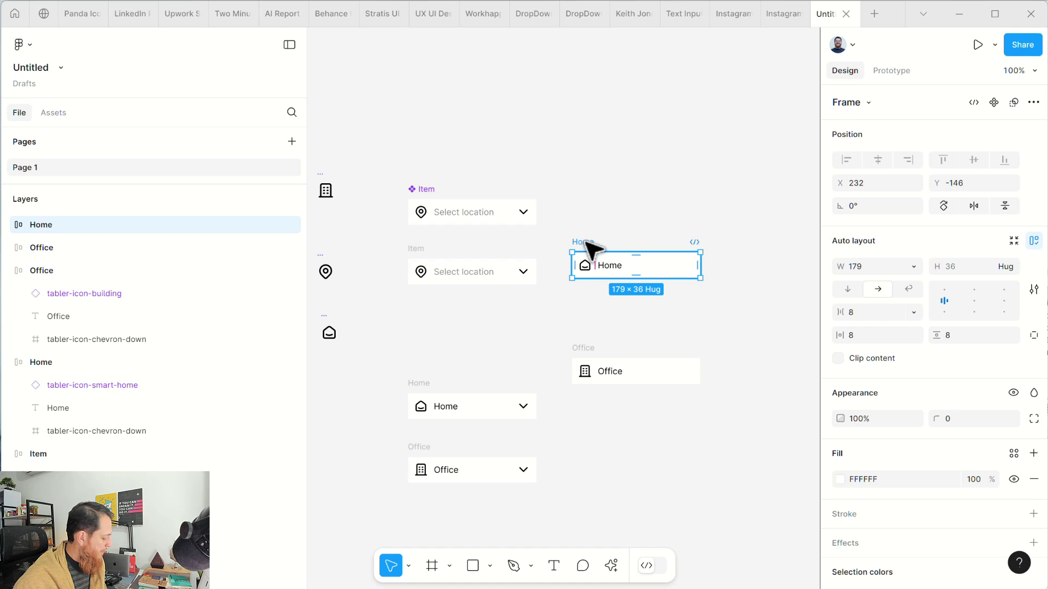
pyautogui.moveTo(588, 245); pyautogui.dragTo(597, 295)
pyautogui.doubleClick(588, 288)
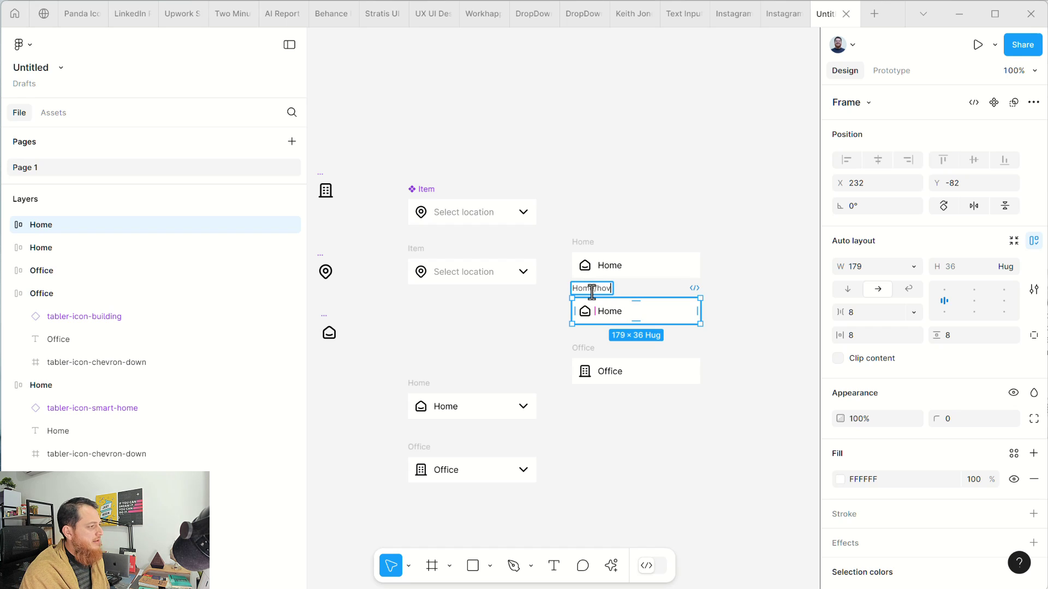
pyautogui.write('/hovered')
pyautogui.press('Return')
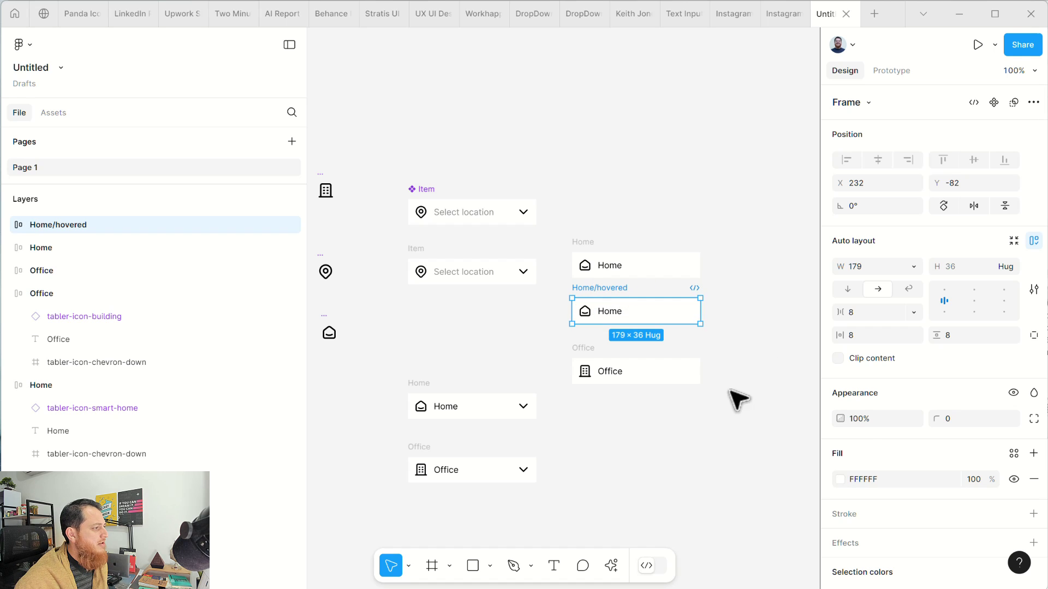
# - Fill the Home/hovered row with the #2F80ED library color
pyautogui.doubleClick(614, 312)
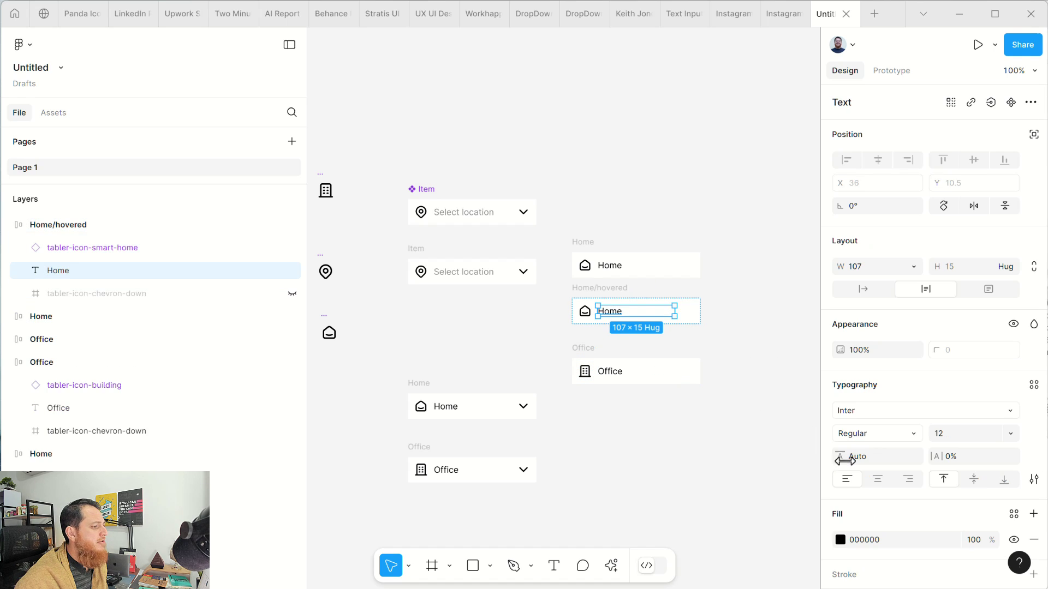
pyautogui.click(690, 314)
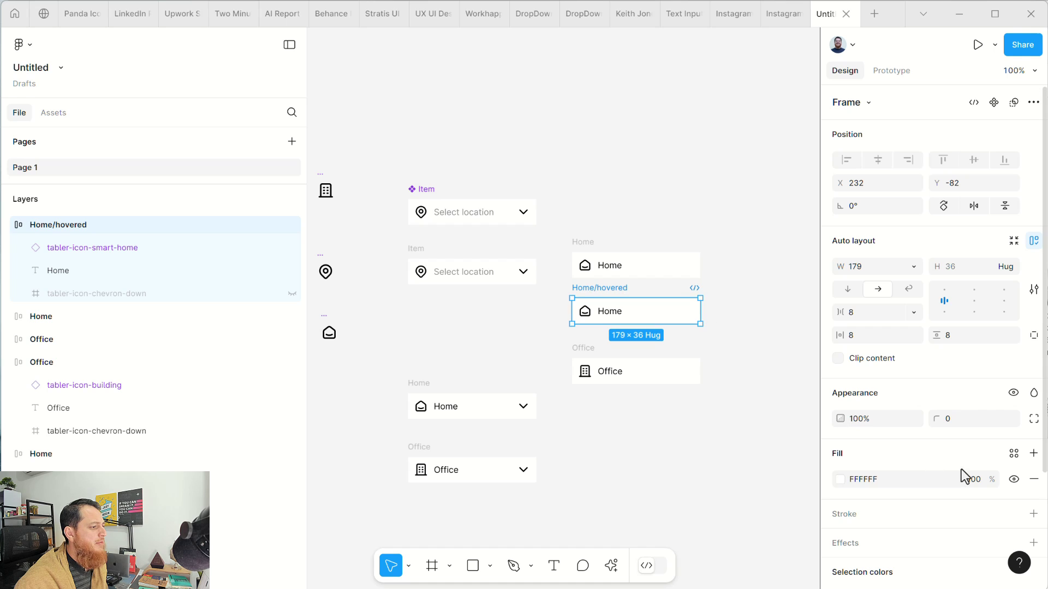
pyautogui.click(1014, 453)
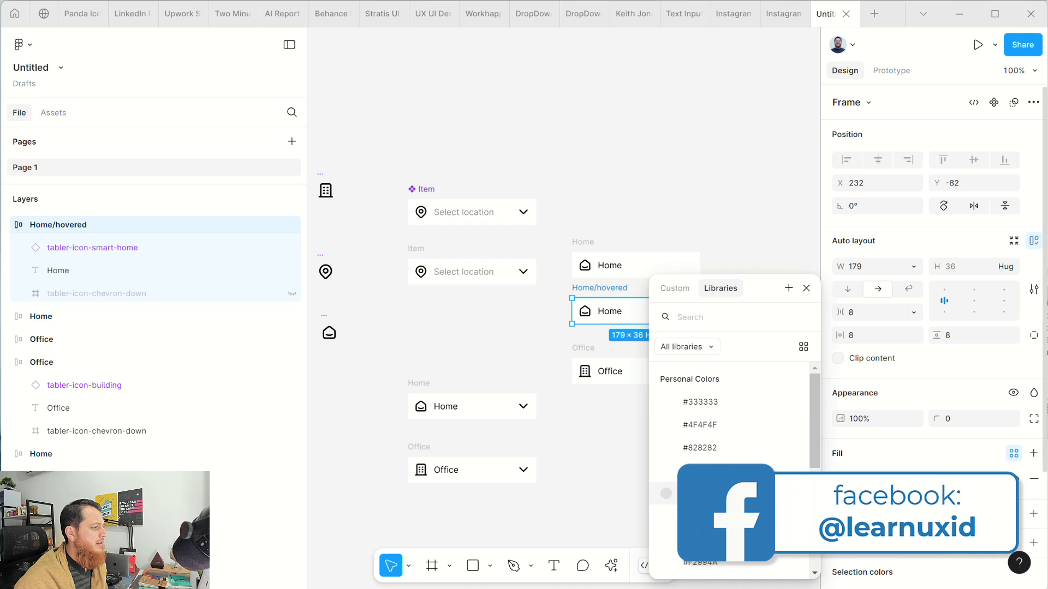
pyautogui.scroll(-1, 731, 431)
pyautogui.scroll(1, 731, 431)
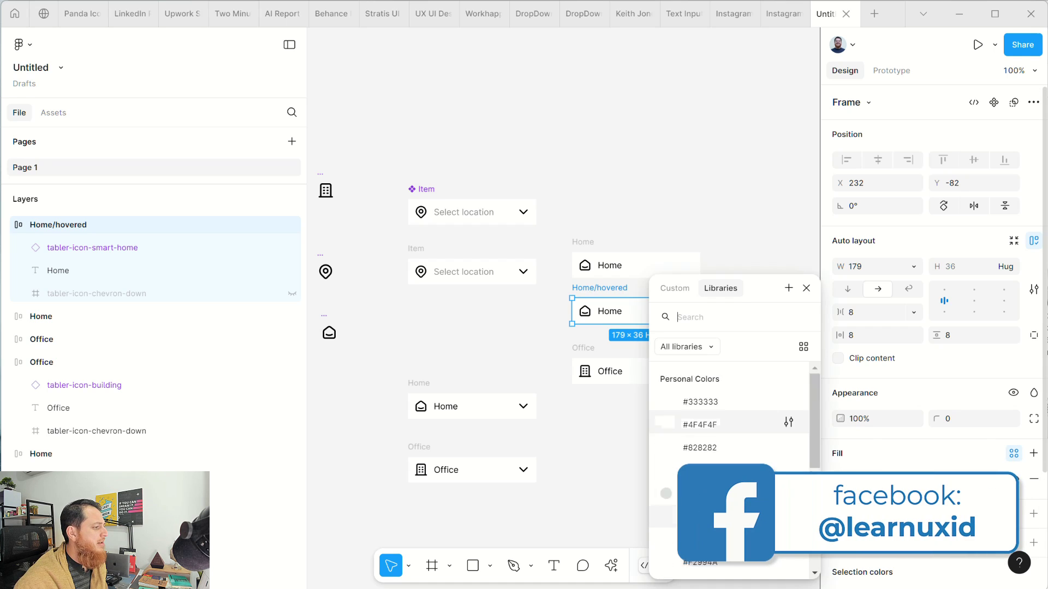
pyautogui.scroll(-3, 731, 431)
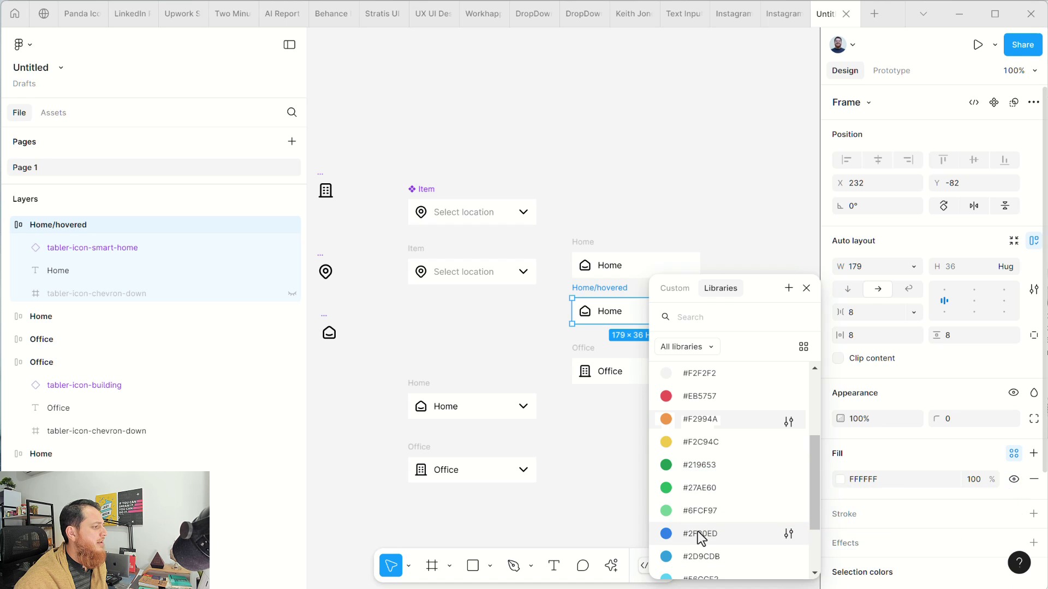
pyautogui.click(697, 531)
# - Change the Home/hovered row's icon and text color to white
pyautogui.doubleClick(610, 311)
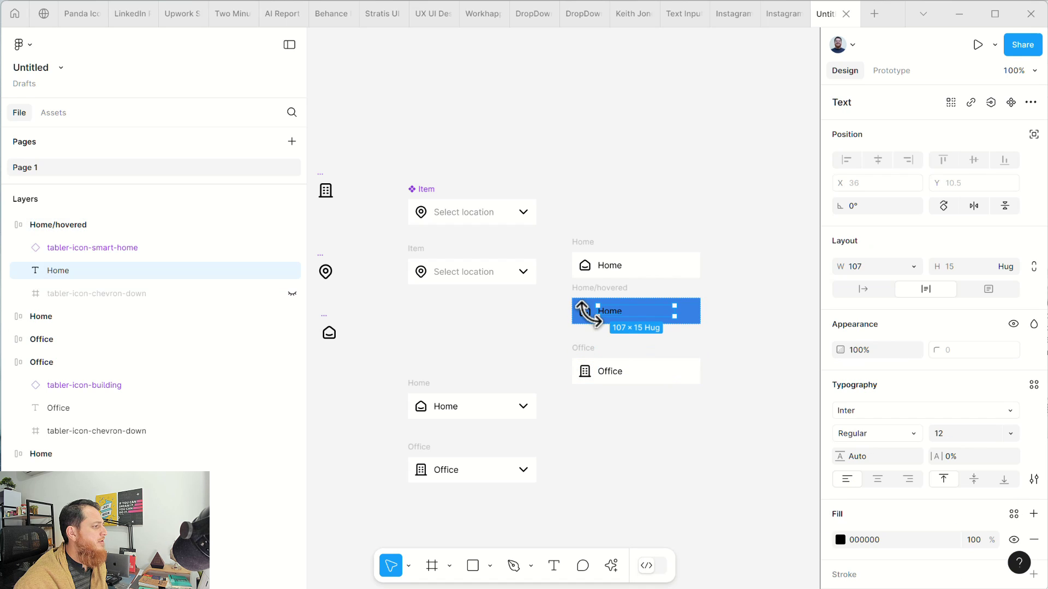
pyautogui.click(583, 312)
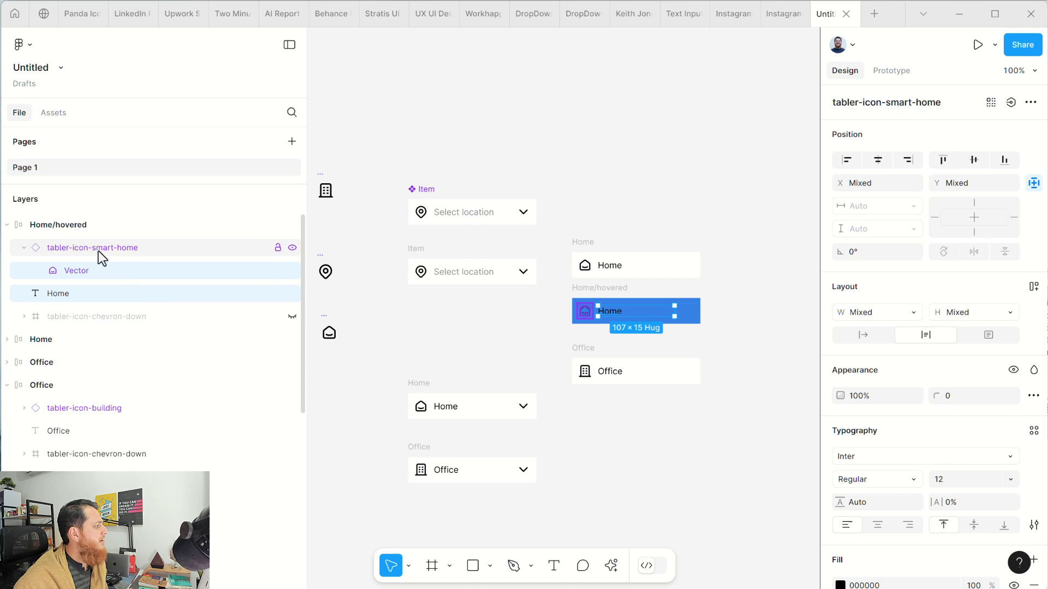
pyautogui.keyDown('shift'); pyautogui.click(97, 295); pyautogui.keyUp('shift')
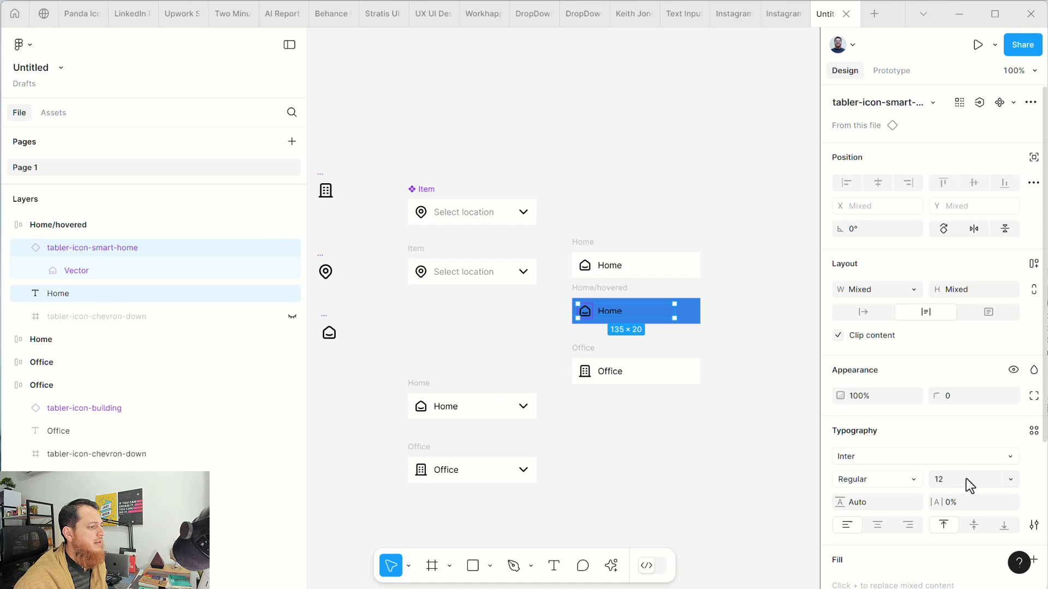
pyautogui.scroll(-3, 955, 491)
pyautogui.click(840, 561)
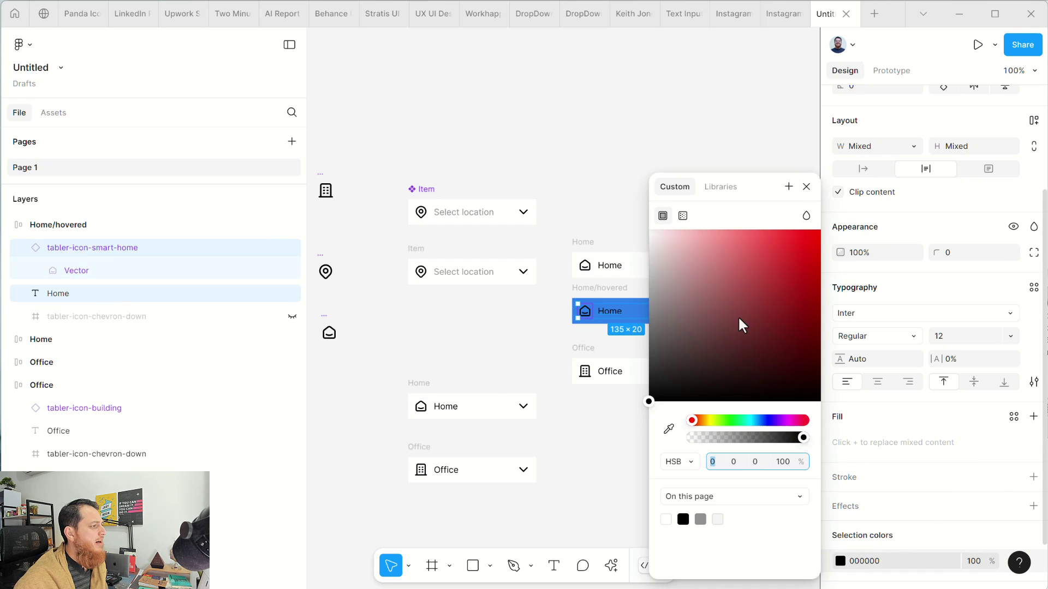
pyautogui.moveTo(738, 316); pyautogui.dragTo(607, 191)
pyautogui.click(806, 186)
pyautogui.click(791, 170)
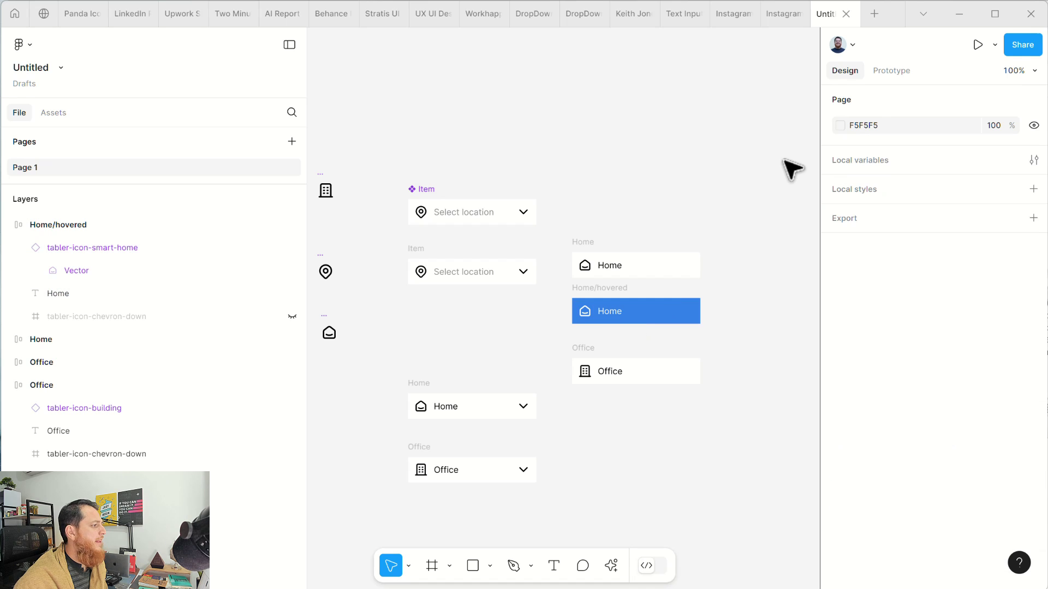
# - Duplicate the chevron-less Office row directly beneath itself and fill the copy with the #2F80ED library color
pyautogui.click(583, 349)
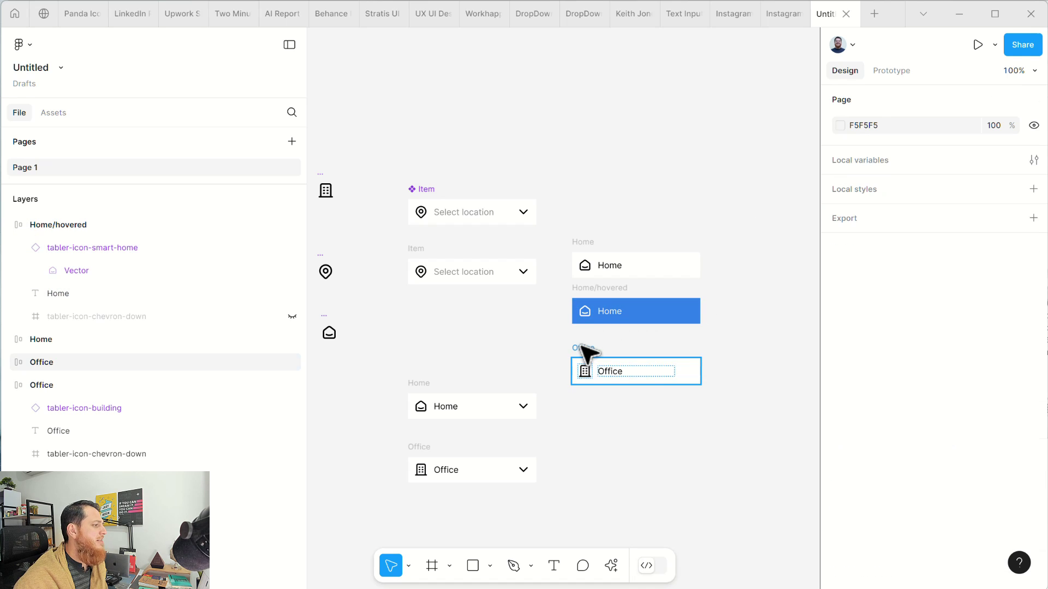
pyautogui.moveTo(580, 349); pyautogui.dragTo(582, 387)
pyautogui.click(1010, 454)
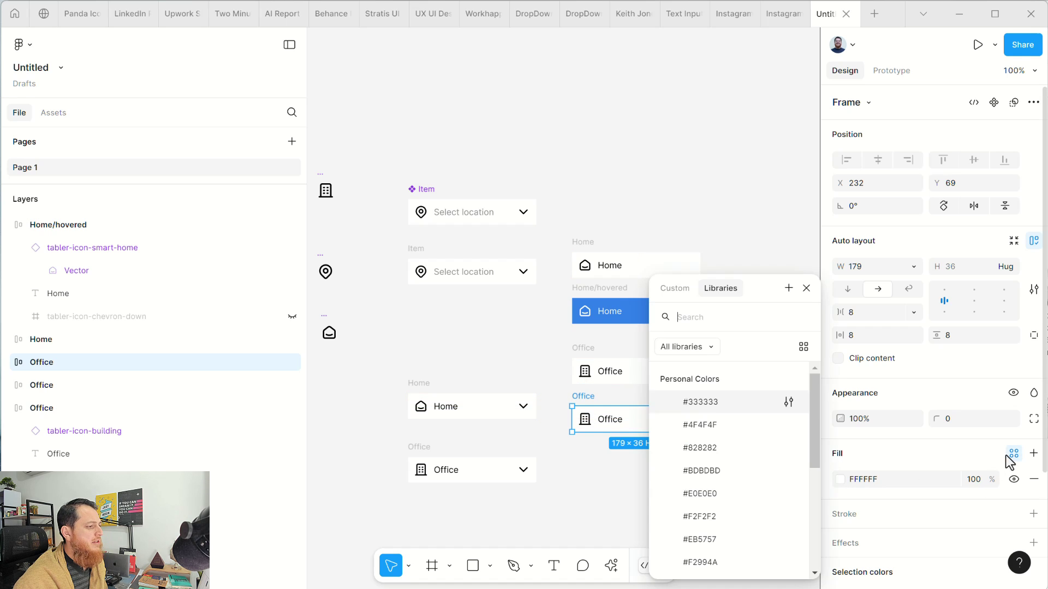
pyautogui.scroll(-1, 745, 488)
pyautogui.scroll(-2, 745, 488)
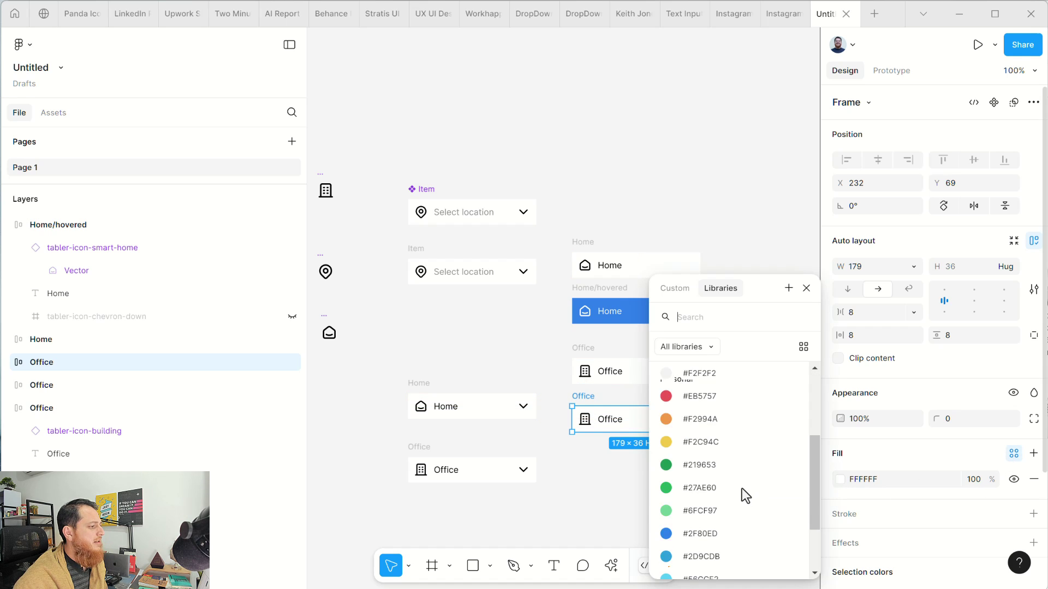
pyautogui.click(709, 530)
# - Change the black icon and text color of the blue Office row to white
pyautogui.scroll(-3, 915, 487)
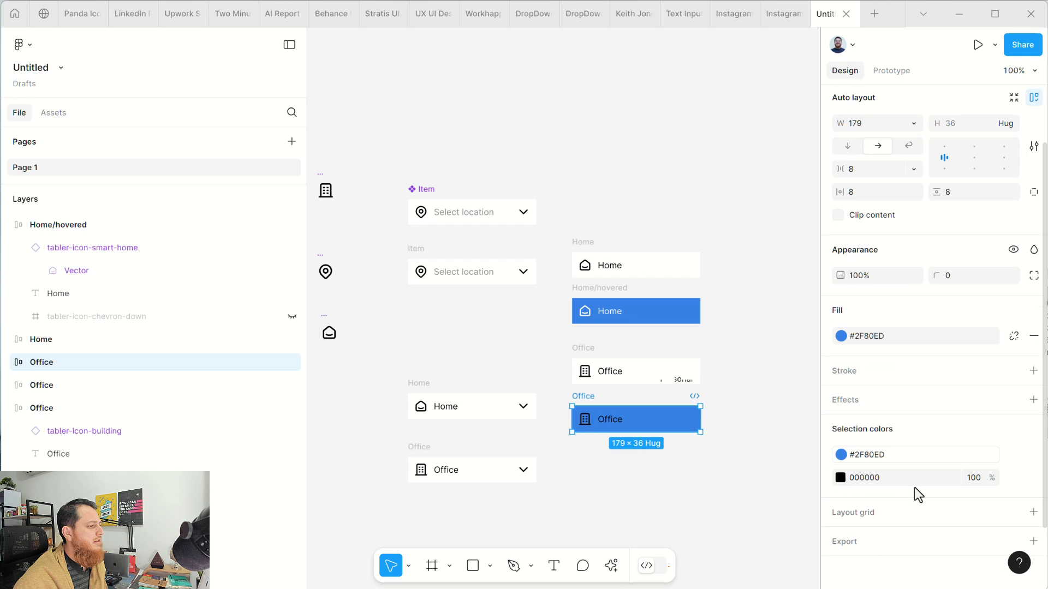
pyautogui.click(1013, 478)
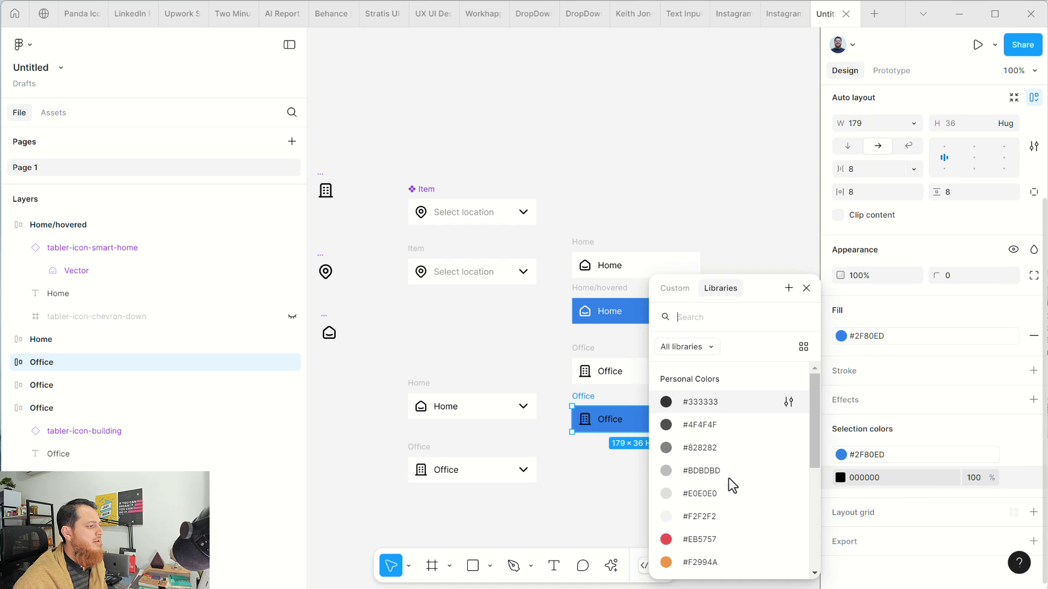
pyautogui.click(839, 479)
pyautogui.click(842, 477)
pyautogui.moveTo(683, 316); pyautogui.dragTo(649, 230)
pyautogui.click(807, 187)
pyautogui.click(776, 188)
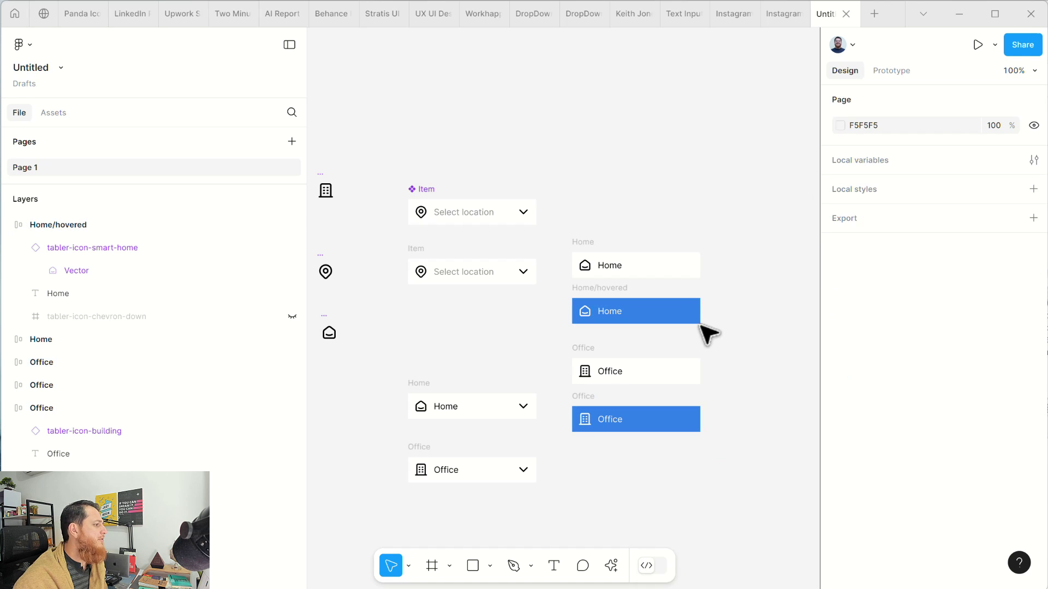
# - Rename the blue Office row "Office/hovered"
pyautogui.doubleClick(584, 397)
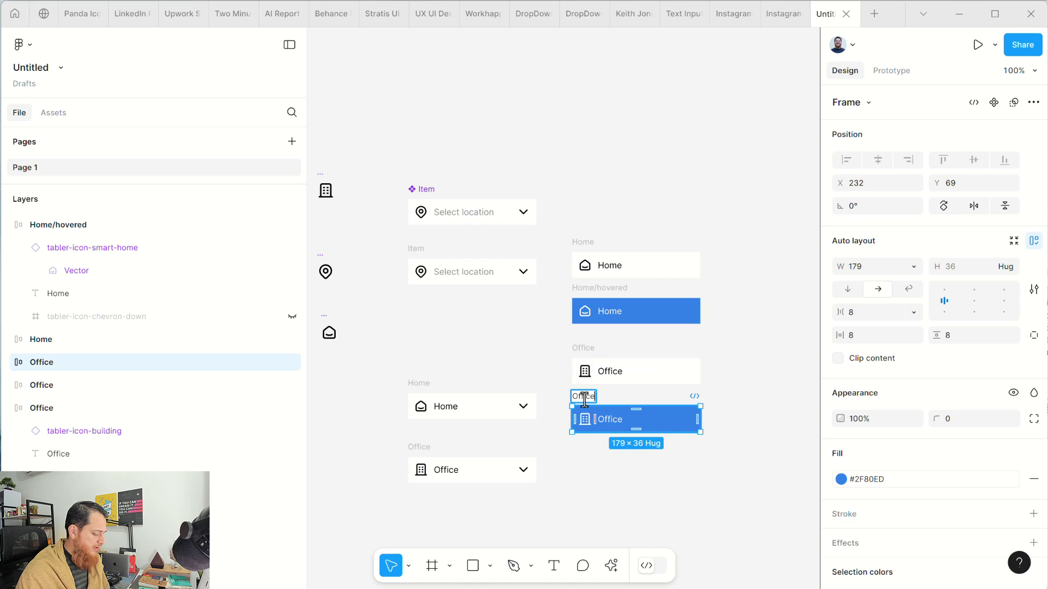
pyautogui.write('/hovered')
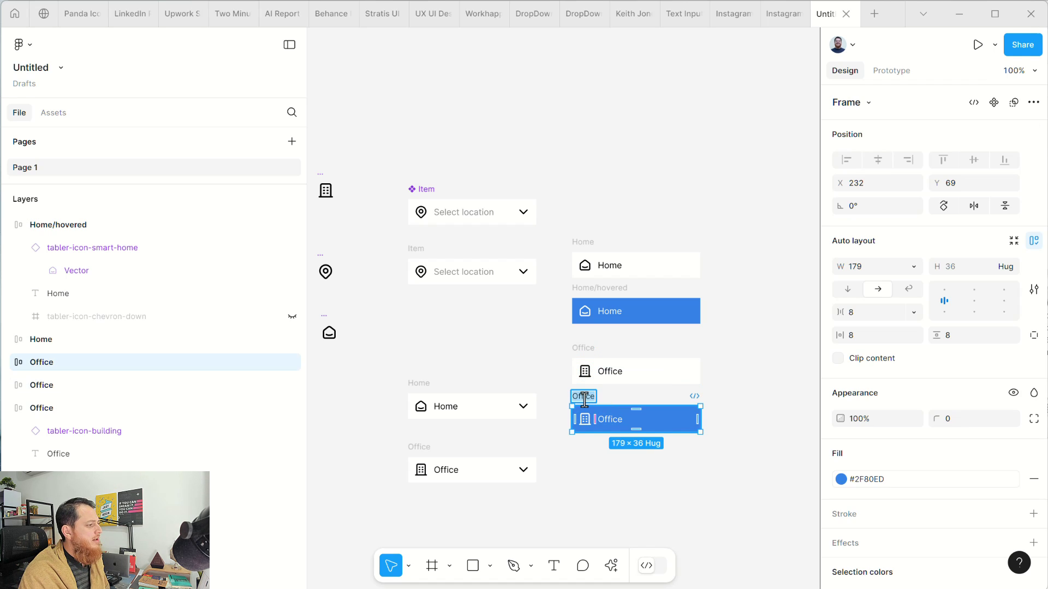
pyautogui.press('Return')
pyautogui.click(557, 349)
pyautogui.moveTo(557, 343); pyautogui.dragTo(737, 443)
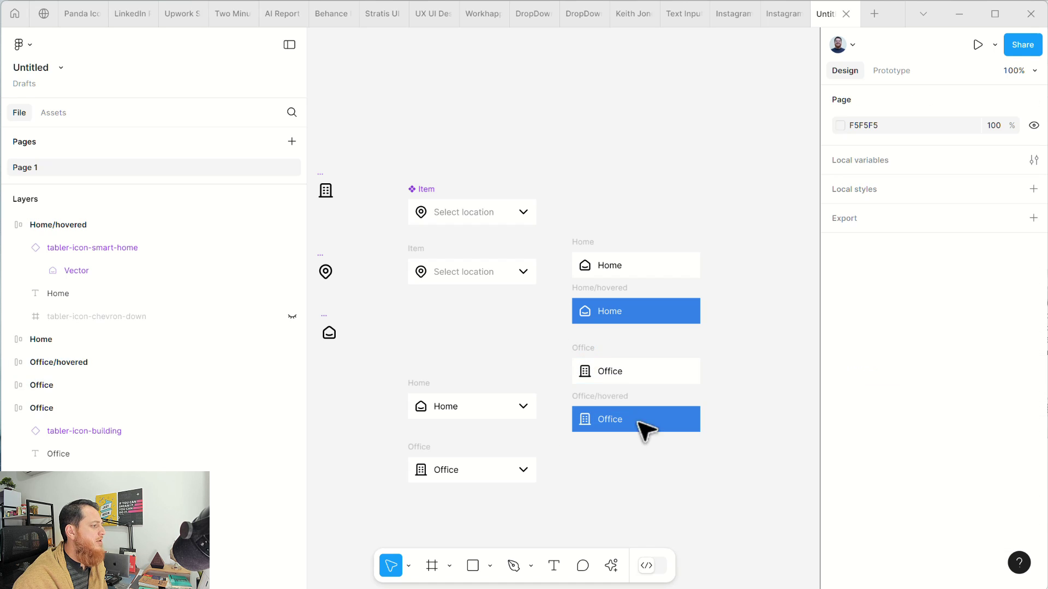
# - Combine the chevron-less Office row and the Office/hovered row into a component set
pyautogui.click(591, 358)
pyautogui.keyDown('shift'); pyautogui.click(592, 394); pyautogui.keyUp('shift')
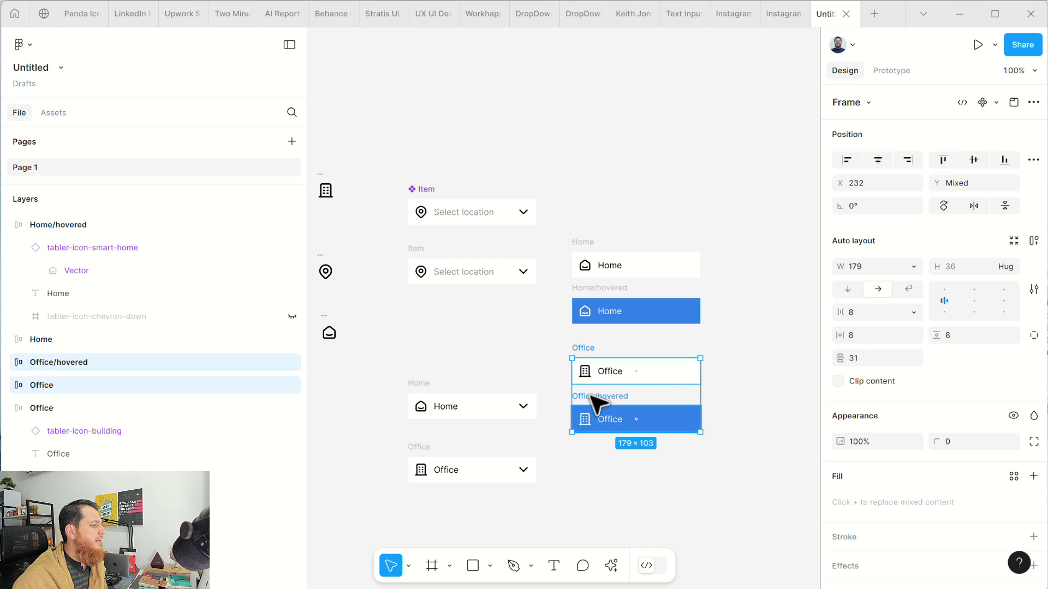
pyautogui.moveTo(562, 339); pyautogui.dragTo(754, 480)
pyautogui.click(1032, 103)
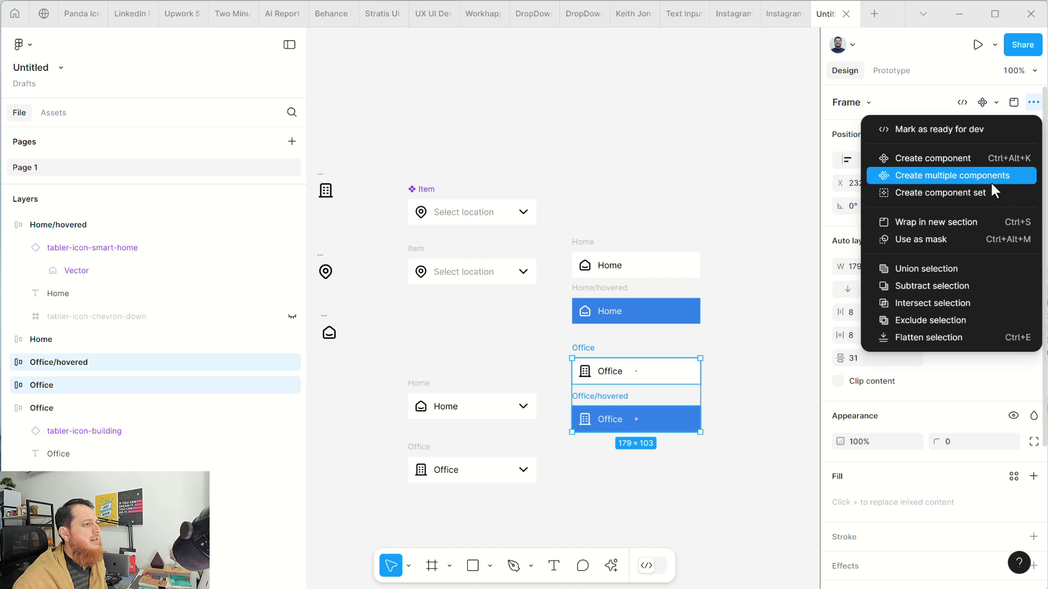
pyautogui.click(928, 195)
pyautogui.click(756, 304)
# - Combine the chevron-less Home row and the Home/hovered row into a component set
pyautogui.moveTo(552, 220); pyautogui.dragTo(737, 342)
pyautogui.click(1033, 103)
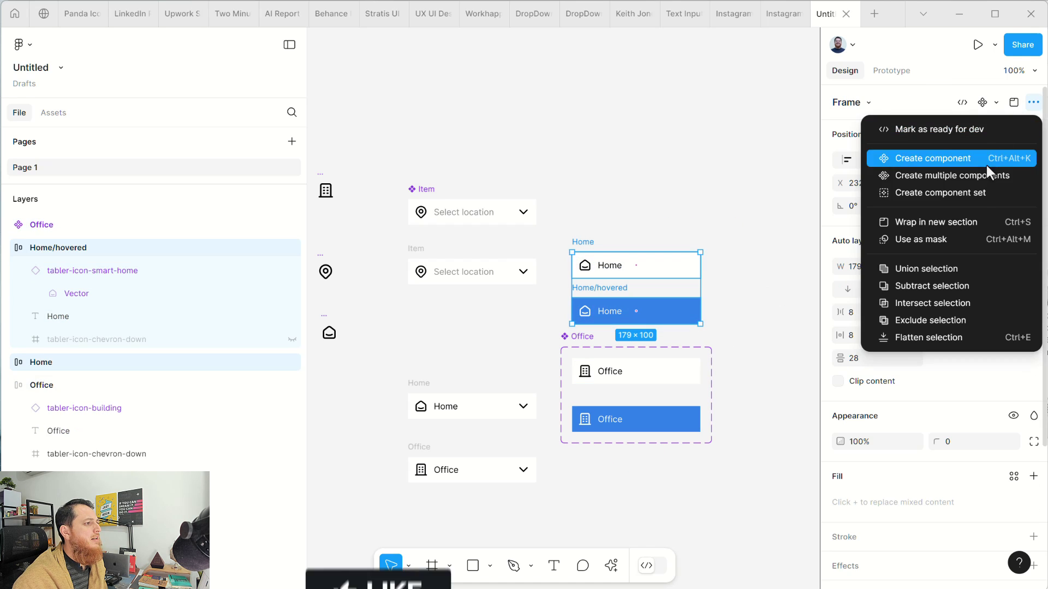
pyautogui.click(983, 191)
pyautogui.click(756, 289)
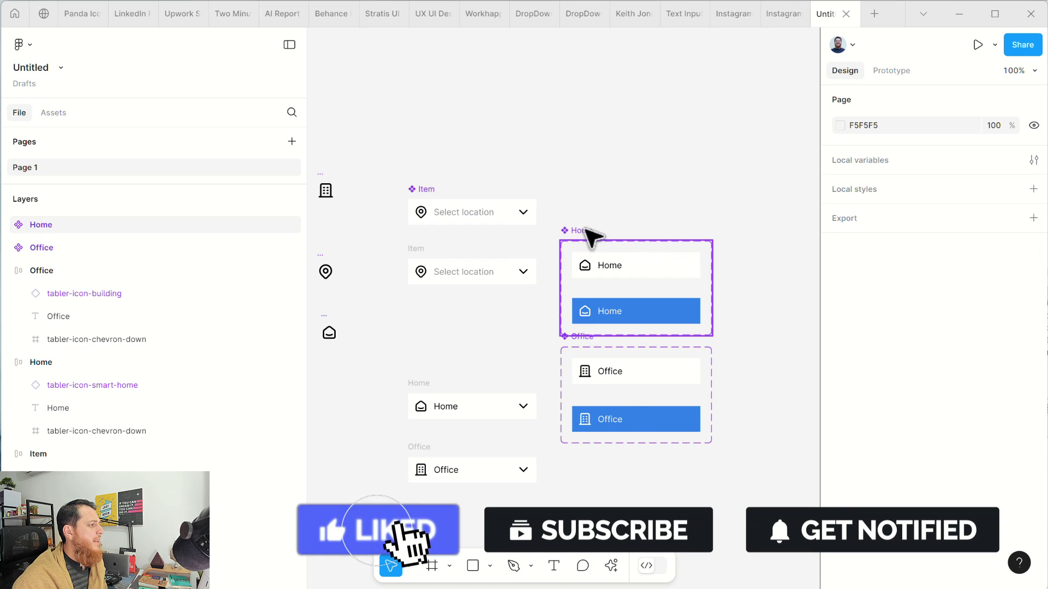
# - Move the Home component set up level with the main Item component and shift the Office set slightly down, leaving clear space between them
pyautogui.moveTo(585, 229); pyautogui.dragTo(596, 189)
pyautogui.click(594, 341)
pyautogui.moveTo(601, 350); pyautogui.dragTo(611, 360)
pyautogui.click(636, 339)
# - Add a While hovering prototype interaction that changes the Home default variant to its hovered variant
pyautogui.click(907, 71)
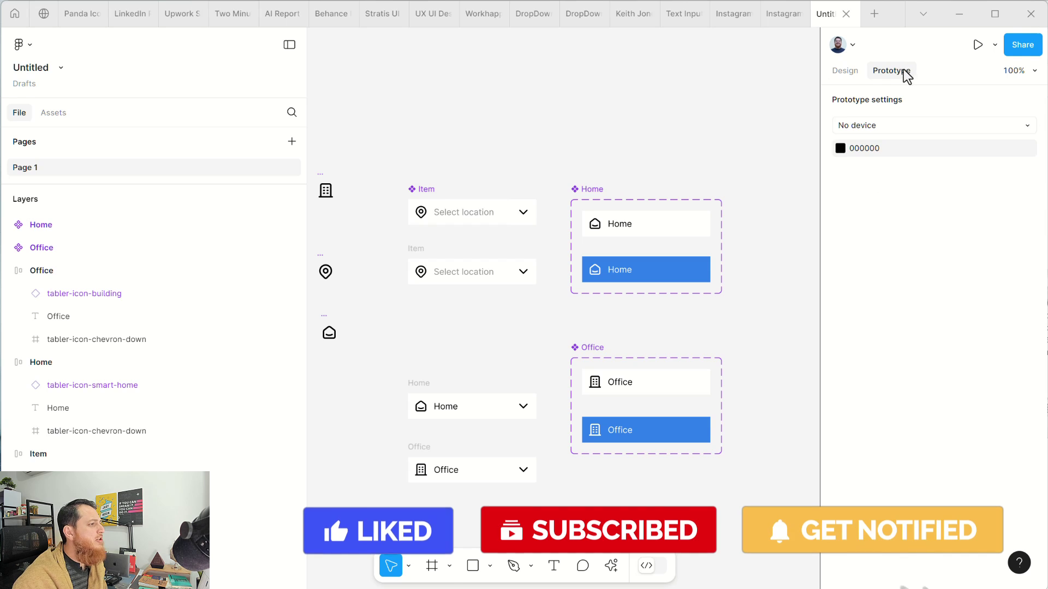
pyautogui.click(622, 222)
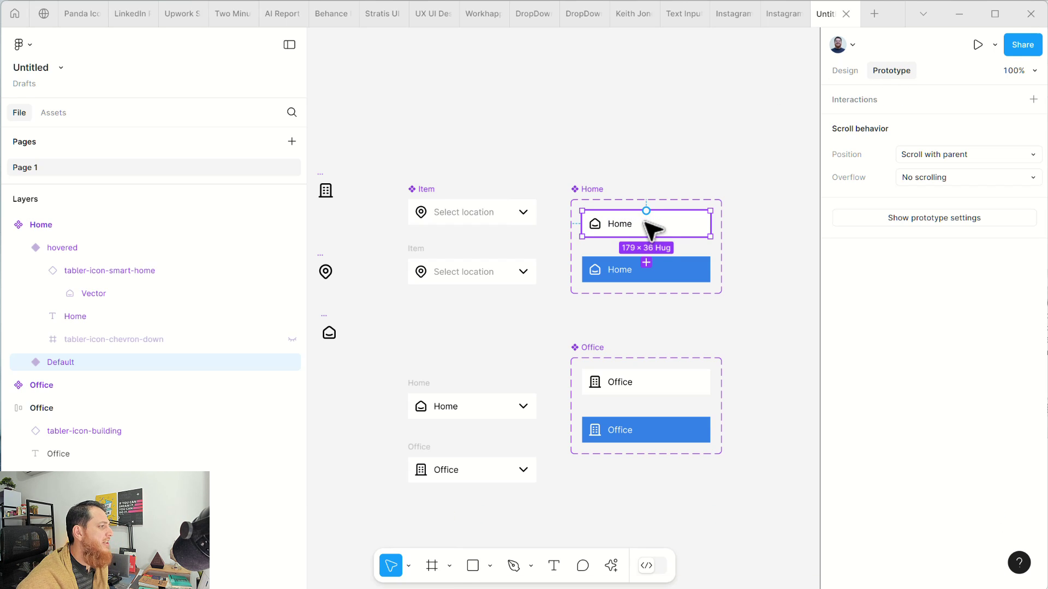
pyautogui.moveTo(646, 237); pyautogui.dragTo(652, 272)
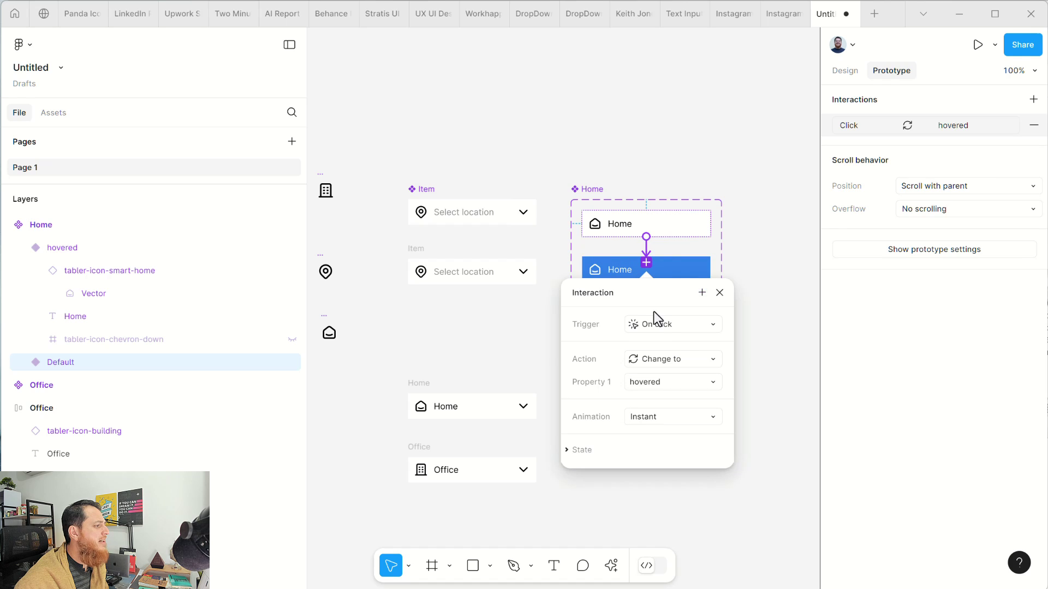
pyautogui.click(663, 328)
pyautogui.click(665, 356)
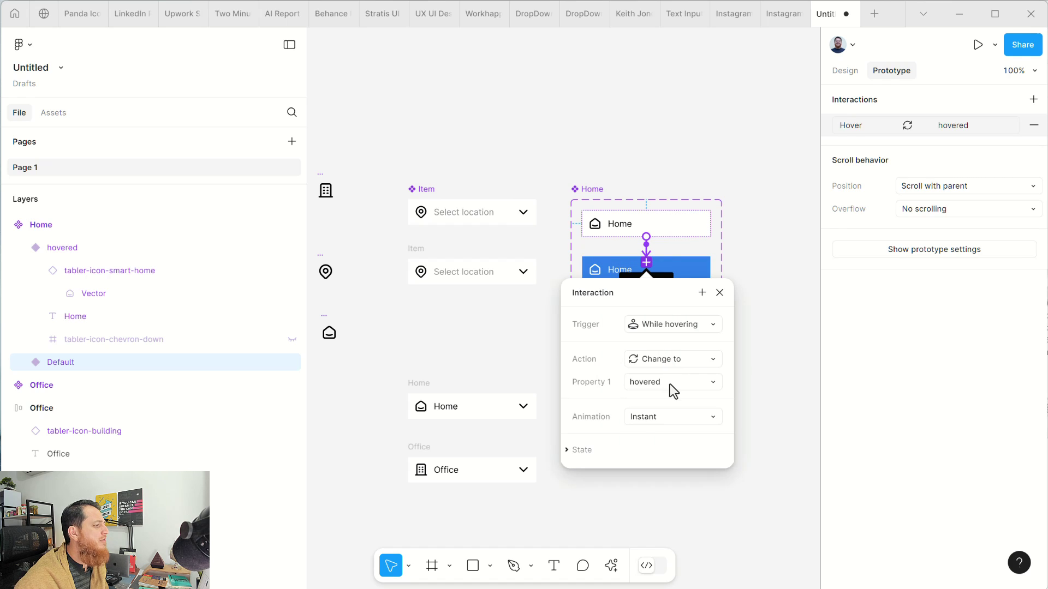
# - Set the Home hover interaction's animation to Dissolve with the Quick curve
pyautogui.click(672, 418)
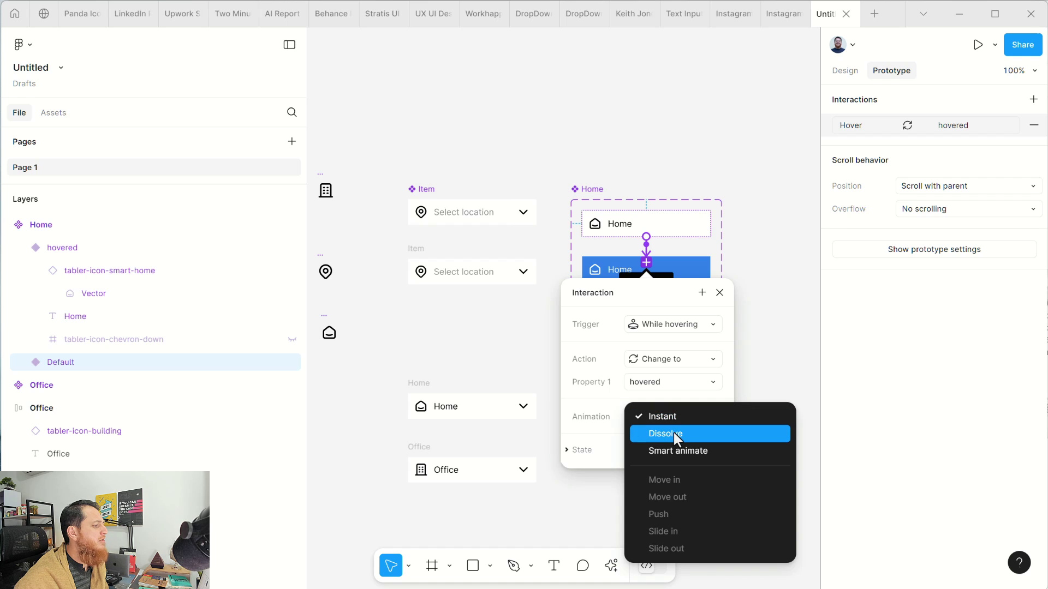
pyautogui.click(674, 432)
pyautogui.click(673, 440)
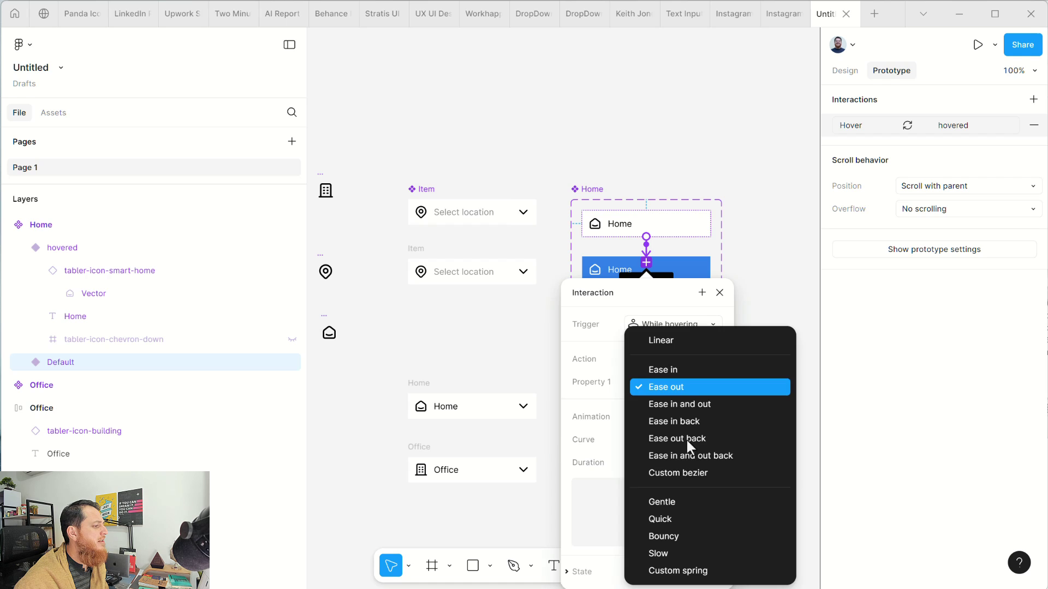
pyautogui.click(682, 519)
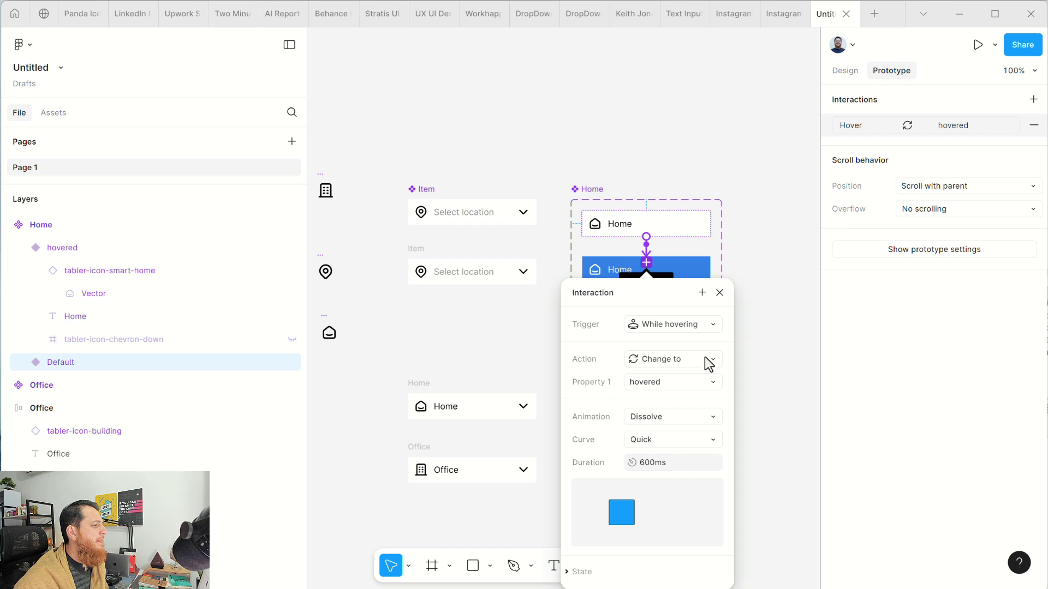
pyautogui.click(719, 293)
# - Add a While hovering prototype interaction that changes the Office default variant to its hovered variant
pyautogui.click(677, 389)
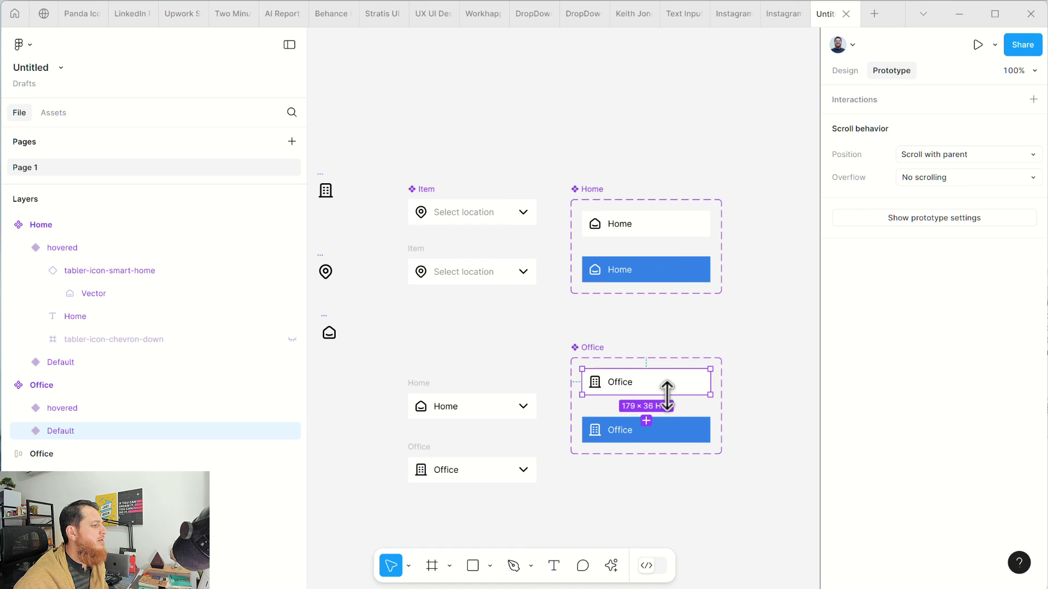
pyautogui.moveTo(646, 395); pyautogui.dragTo(652, 431)
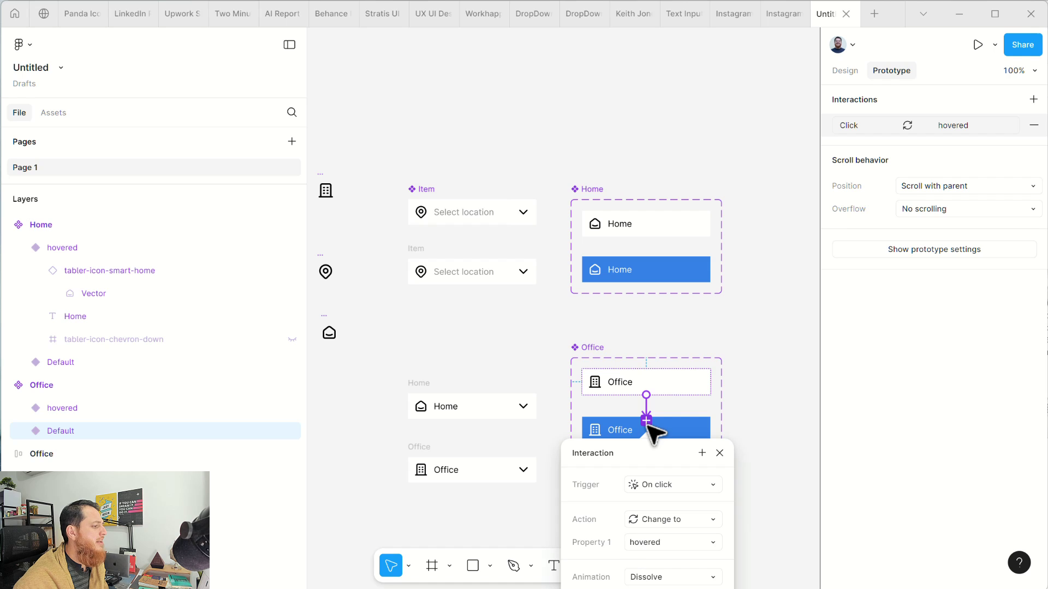
pyautogui.click(683, 478)
pyautogui.click(681, 427)
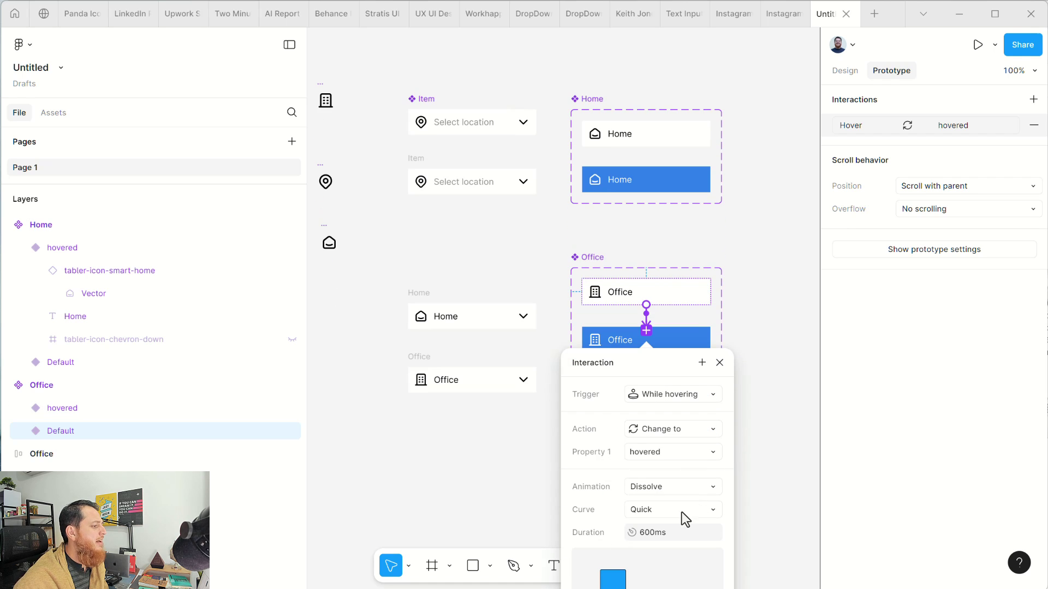
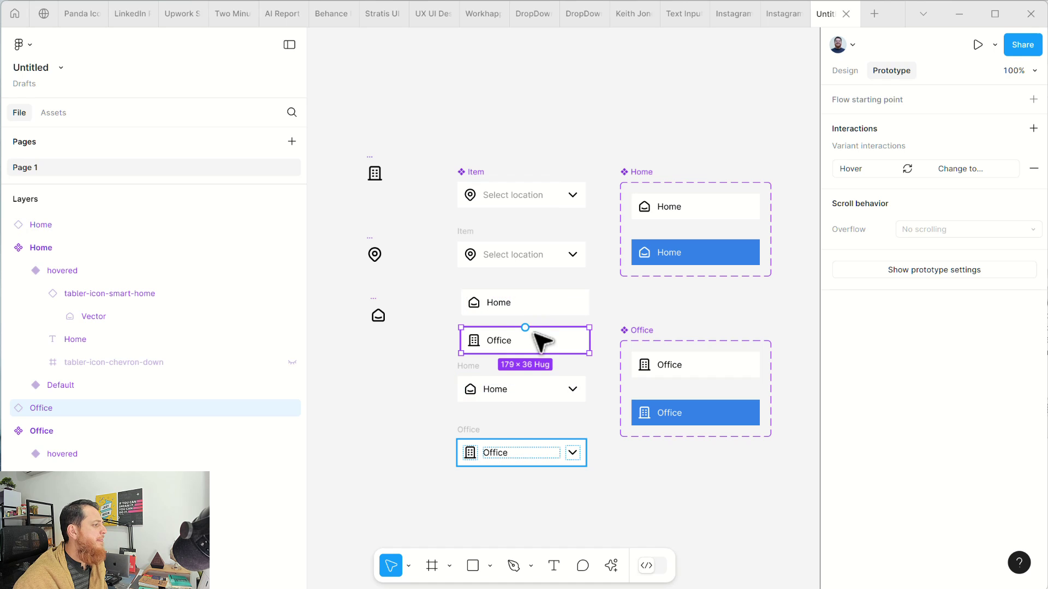
# - Wrap the Home and Office option instances in a vertical auto layout frame with 0 spacing between them
pyautogui.keyDown('shift'); pyautogui.click(550, 309); pyautogui.keyUp('shift')
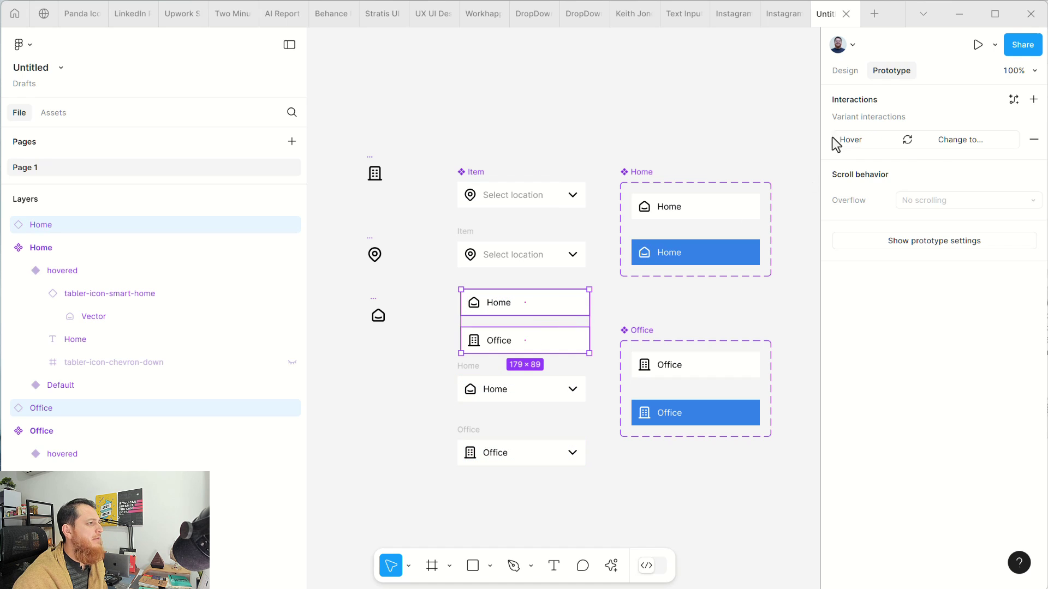
pyautogui.click(846, 72)
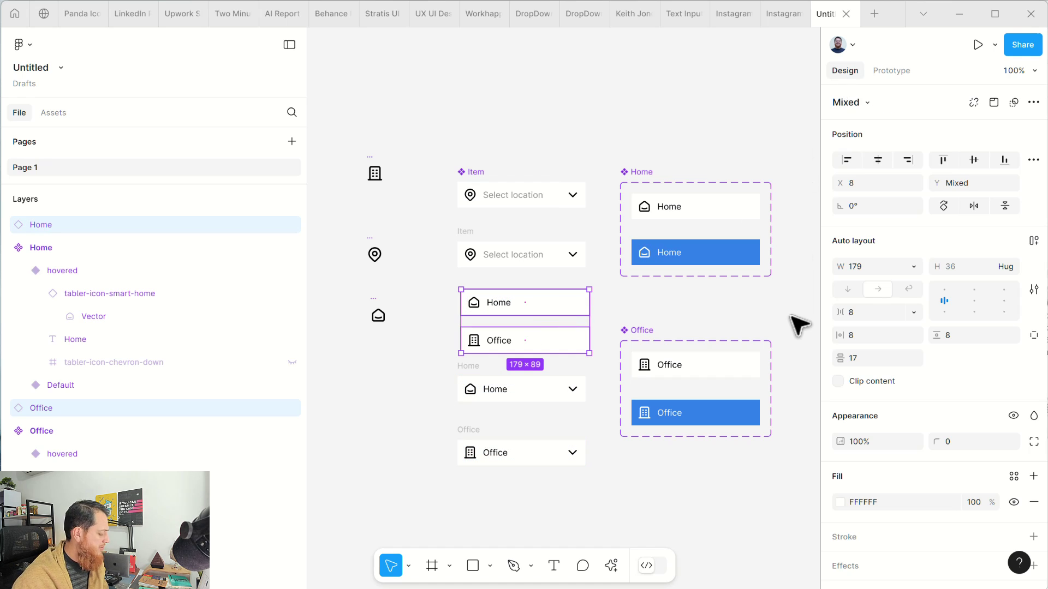
pyautogui.hotkey('shift', 'a')
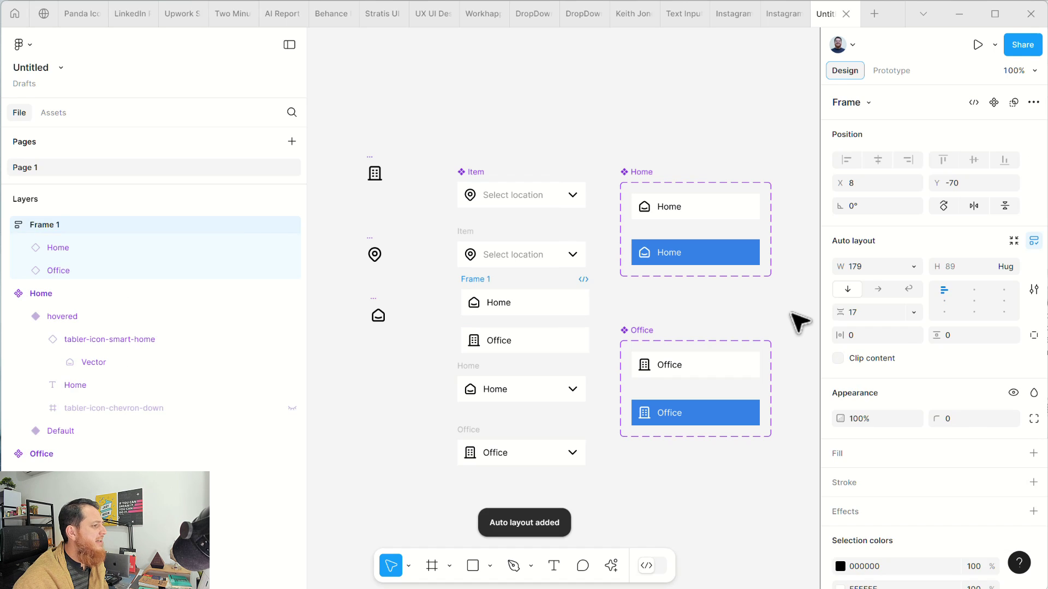
pyautogui.click(866, 314)
pyautogui.write('0')
pyautogui.press('Return')
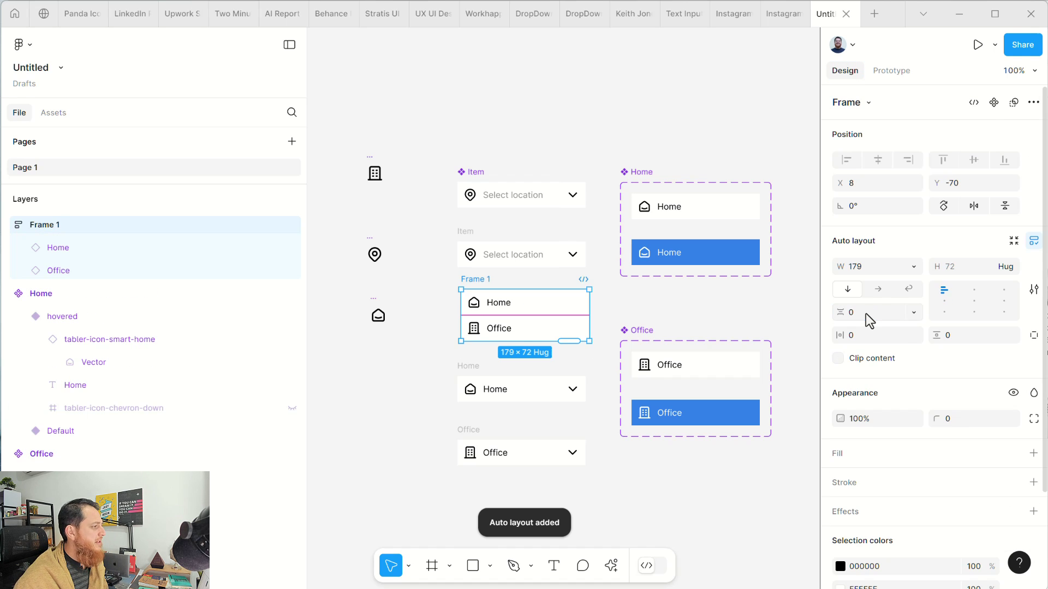
# - Rename the new auto layout frame "droppeddown"
pyautogui.doubleClick(472, 279)
pyautogui.write('dropped')
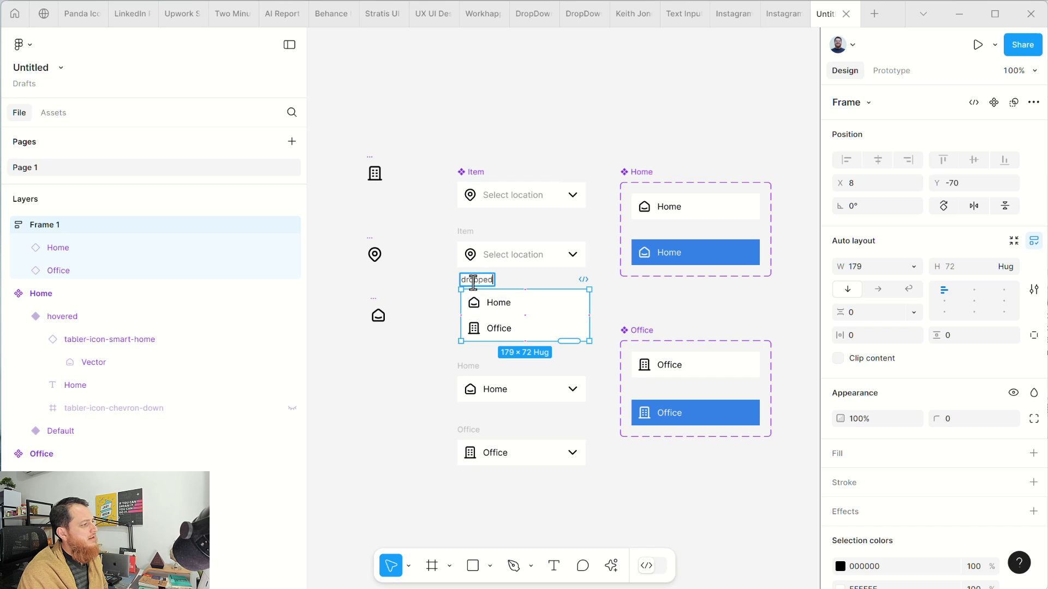
pyautogui.write('down')
pyautogui.press('Return')
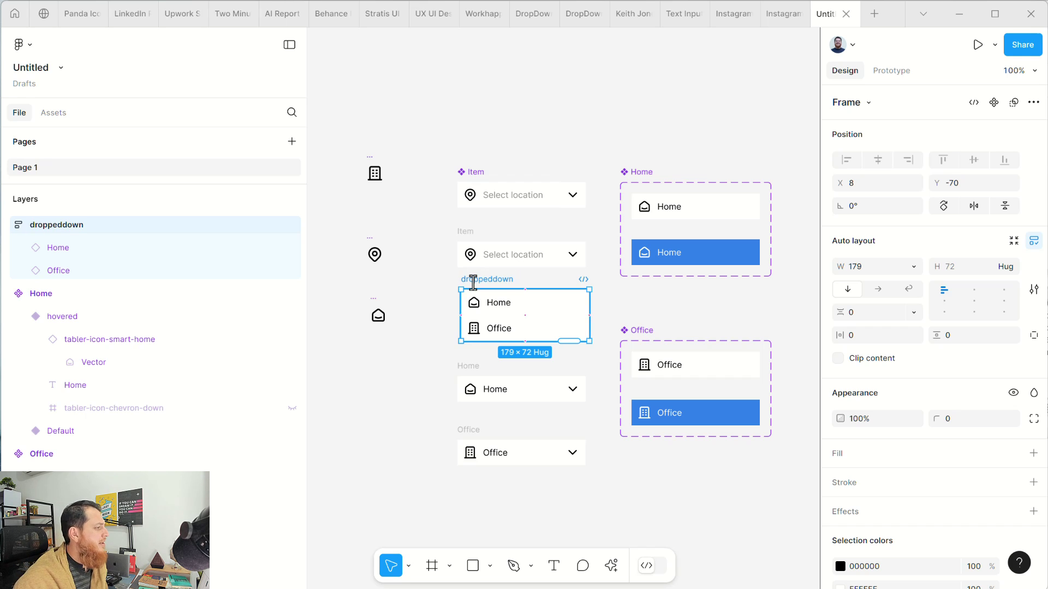
# - Add a drop shadow effect to the droppeddown frame and set its color opacity to 10%
pyautogui.scroll(-3, 928, 484)
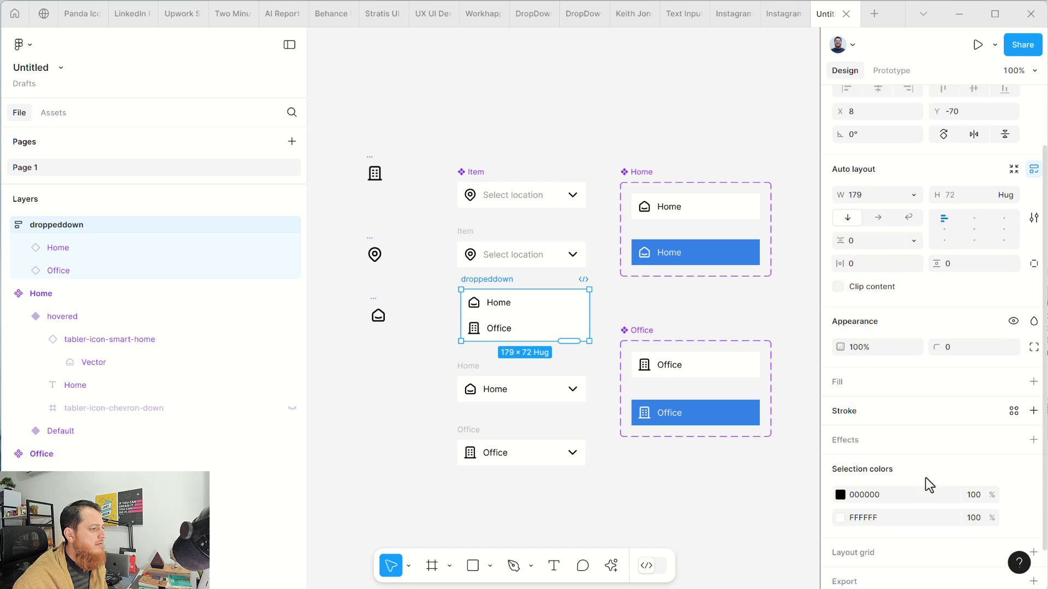
pyautogui.click(1014, 401)
pyautogui.click(1014, 402)
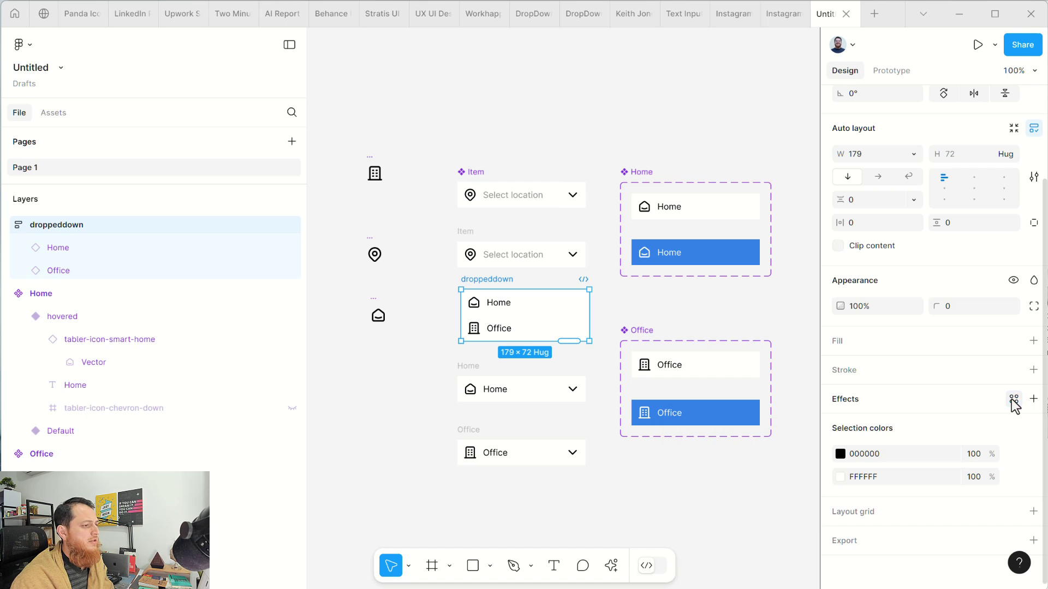
pyautogui.click(1034, 399)
pyautogui.click(841, 425)
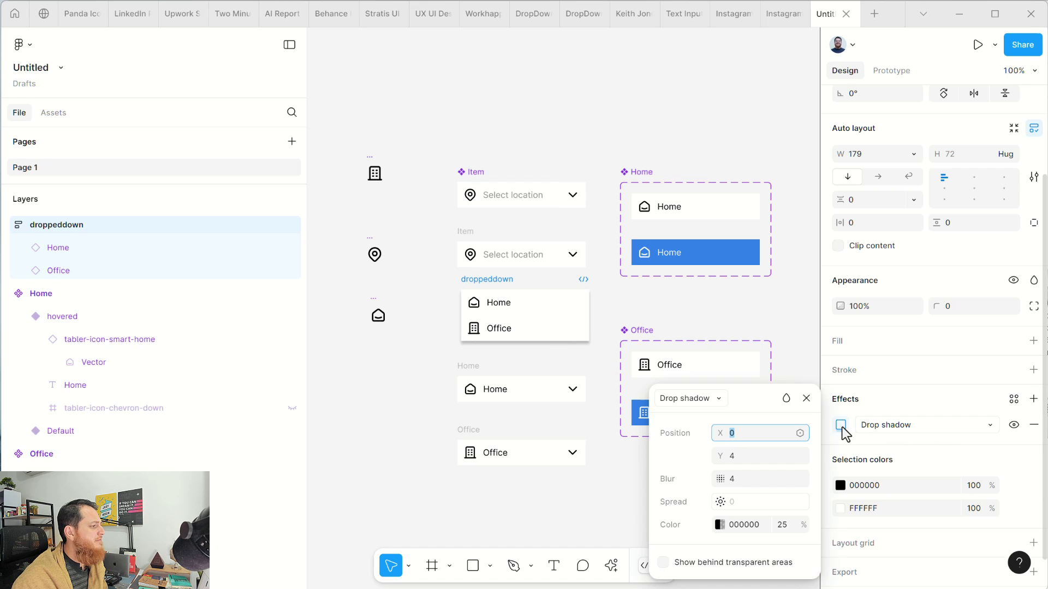
pyautogui.click(782, 525)
pyautogui.write('10')
pyautogui.press('Return')
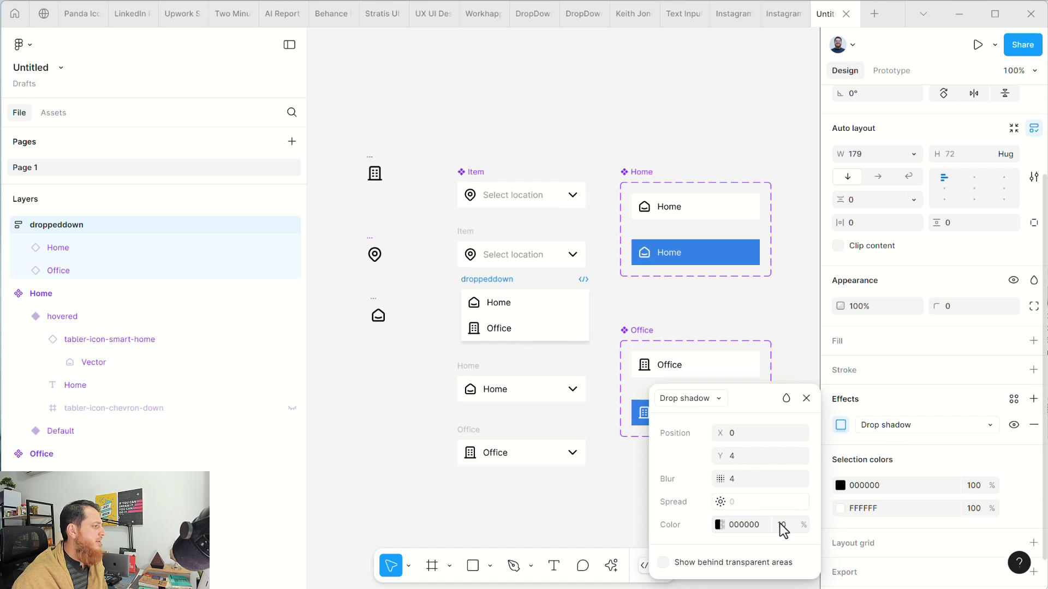
# - Set the droppeddown frame's shadow blur to 4 and its Y offset to 1
pyautogui.click(742, 484)
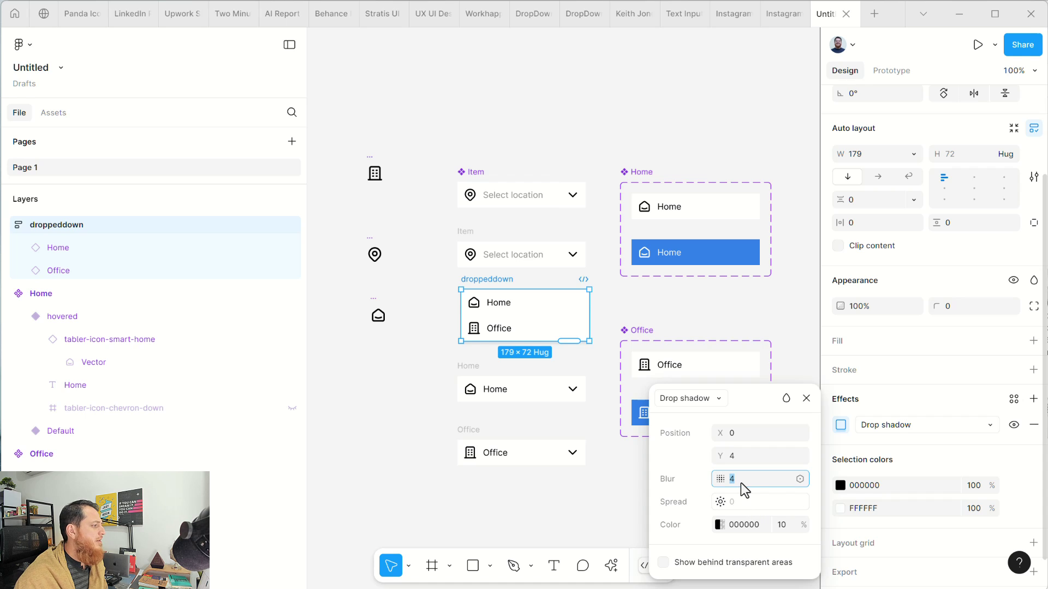
pyautogui.write('2')
pyautogui.press('Return')
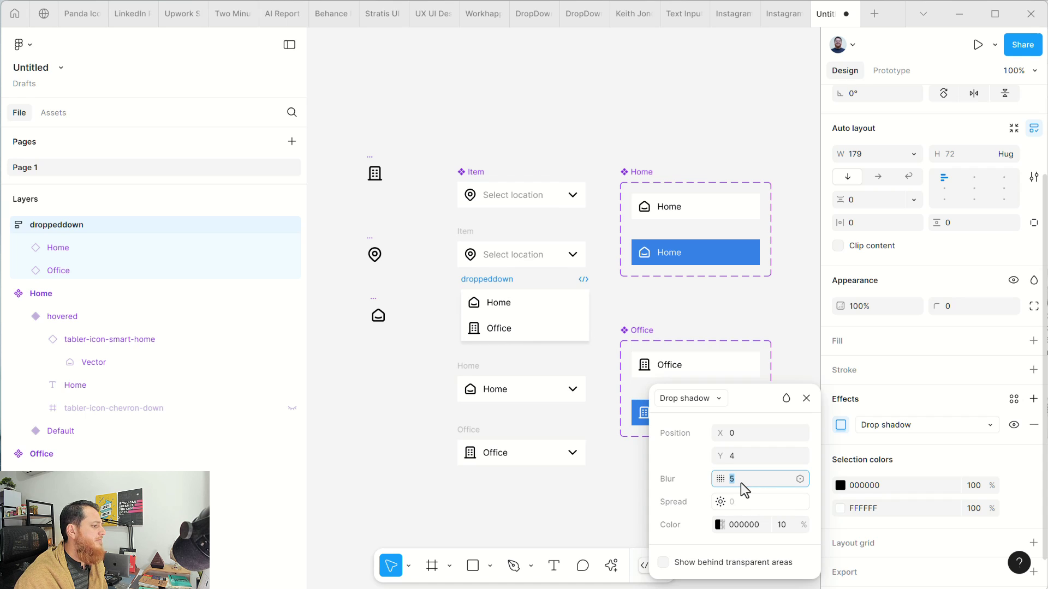
pyautogui.click(741, 457)
pyautogui.write('1')
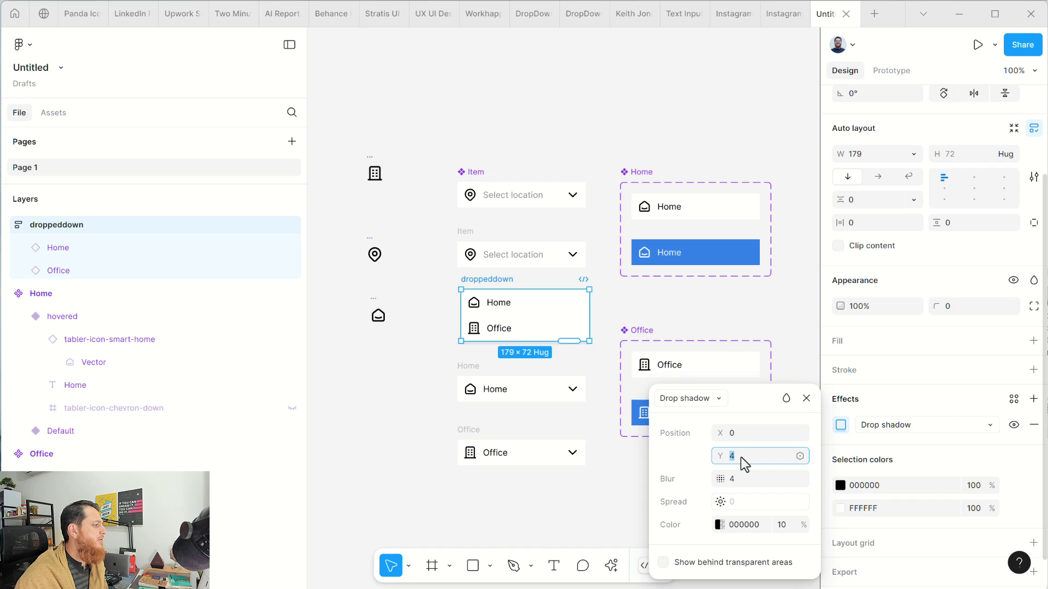
pyautogui.press('Return')
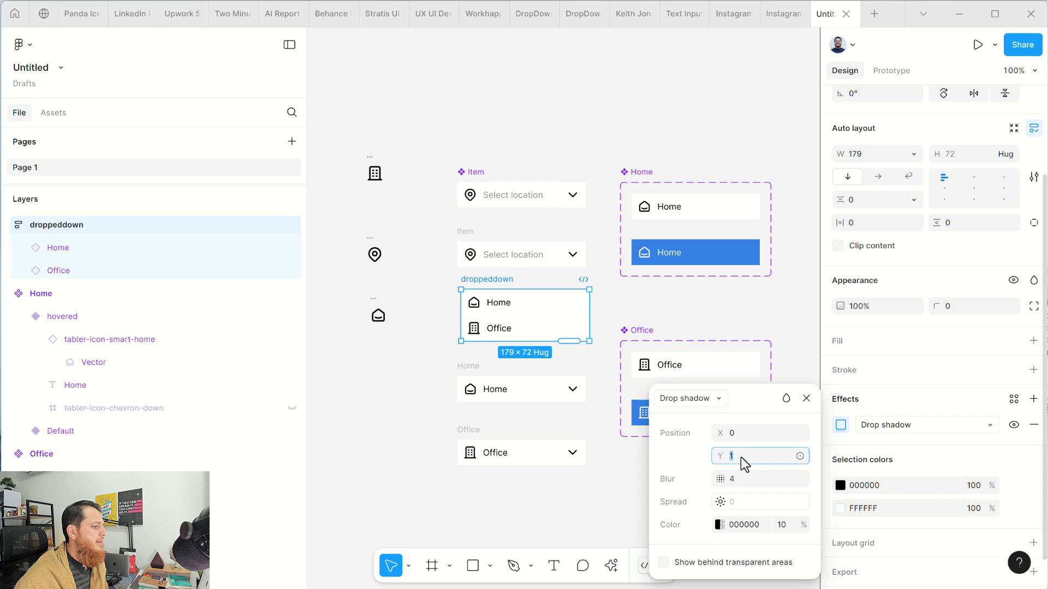
pyautogui.click(806, 399)
pyautogui.click(780, 310)
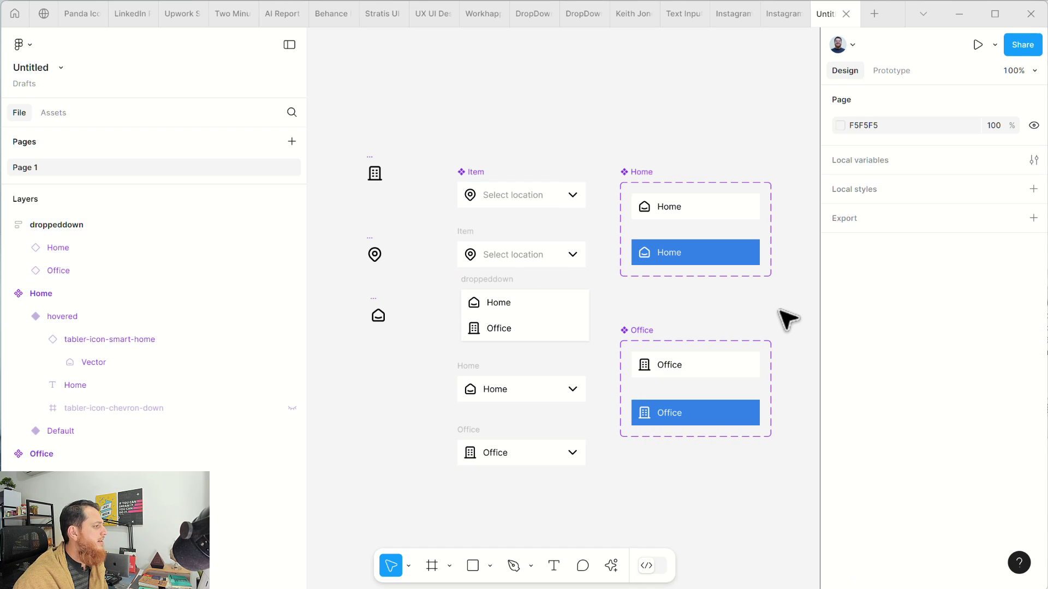
# - Move the droppeddown frame directly beneath the second Select location field, with their left edges aligned
pyautogui.click(492, 281)
pyautogui.moveTo(493, 281); pyautogui.dragTo(489, 261)
pyautogui.click(431, 282)
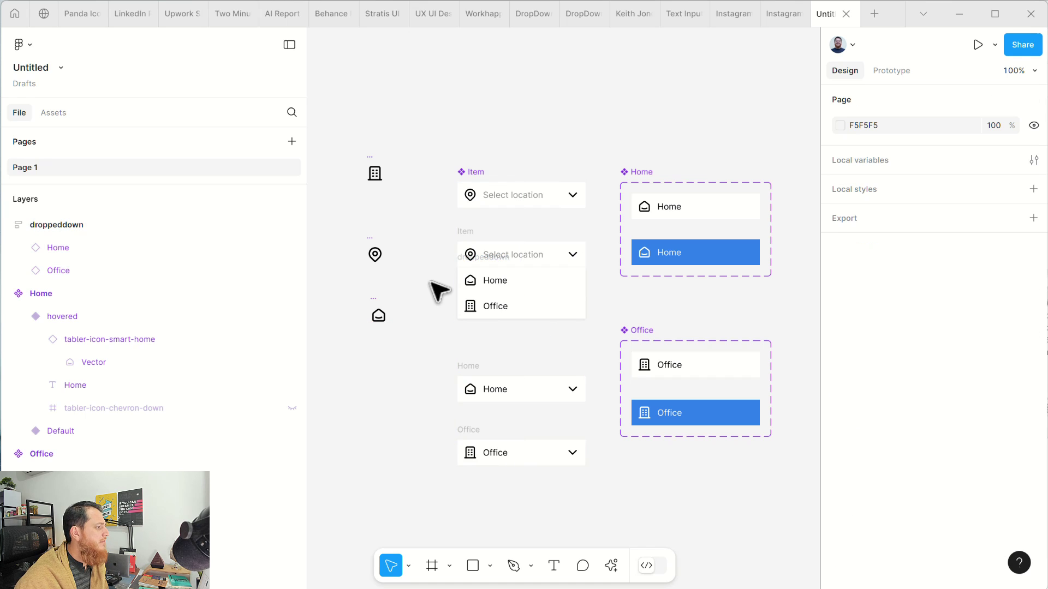
# - Shift the droppeddown frame down to leave a gap of about 4 px below the second Select location field
pyautogui.hotkey('ctrl', '=')
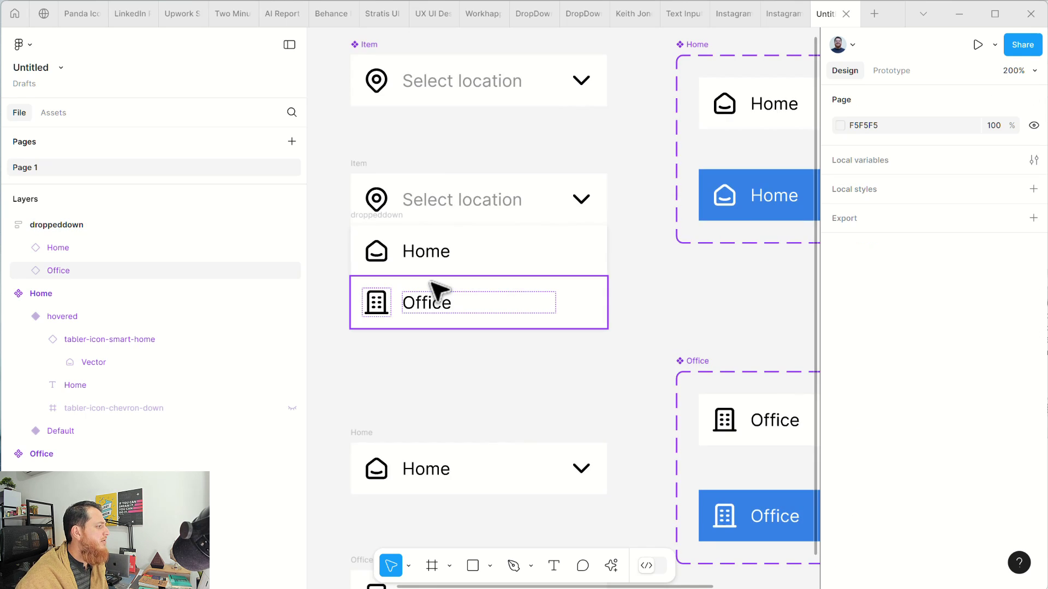
pyautogui.hscroll(-3, 507, 398)
pyautogui.scroll(2, 508, 398)
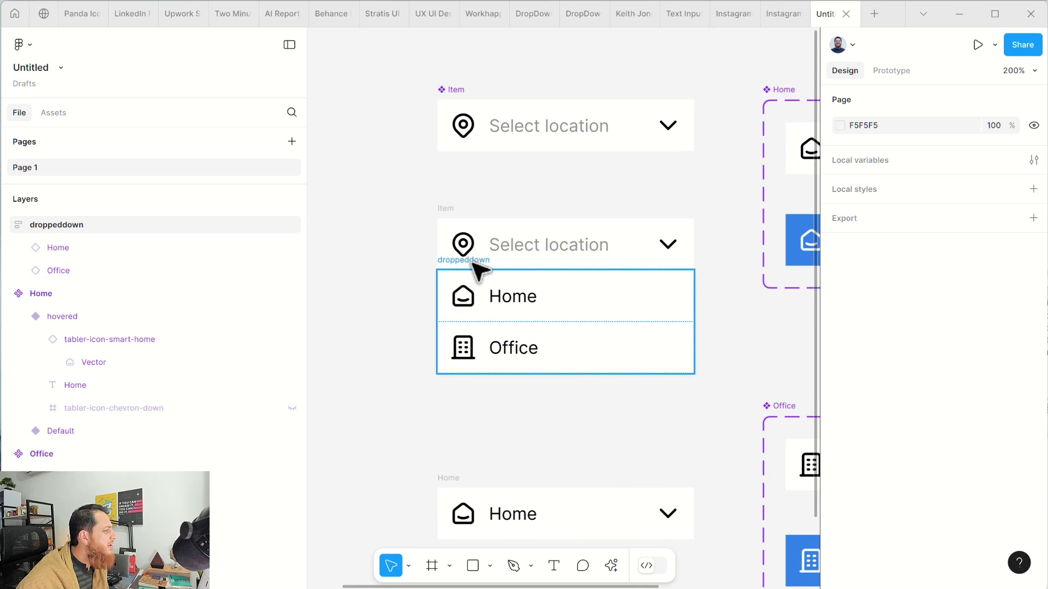
pyautogui.moveTo(475, 264); pyautogui.dragTo(480, 270)
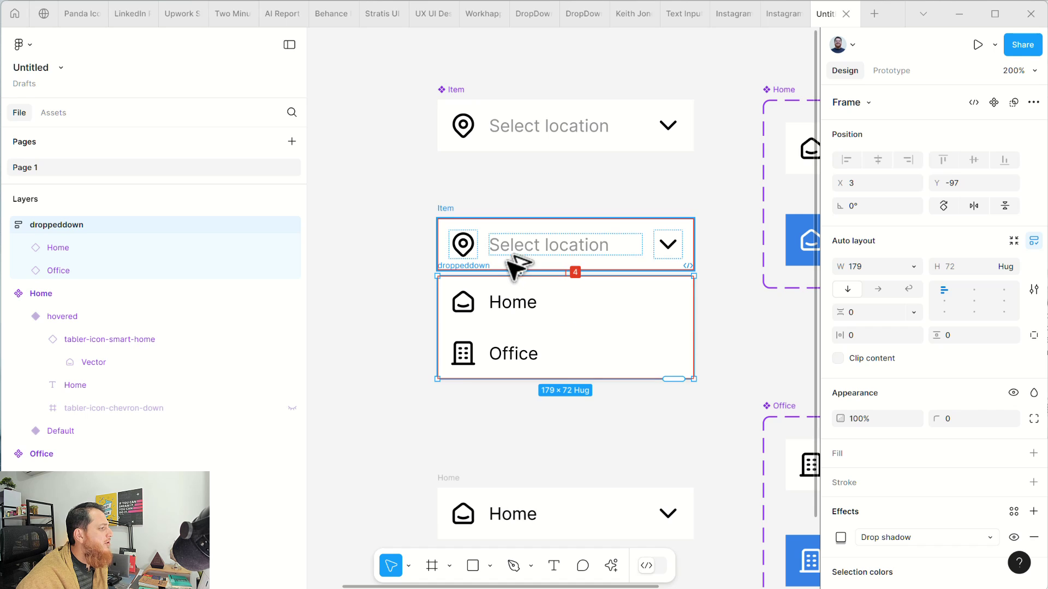
pyautogui.click(375, 296)
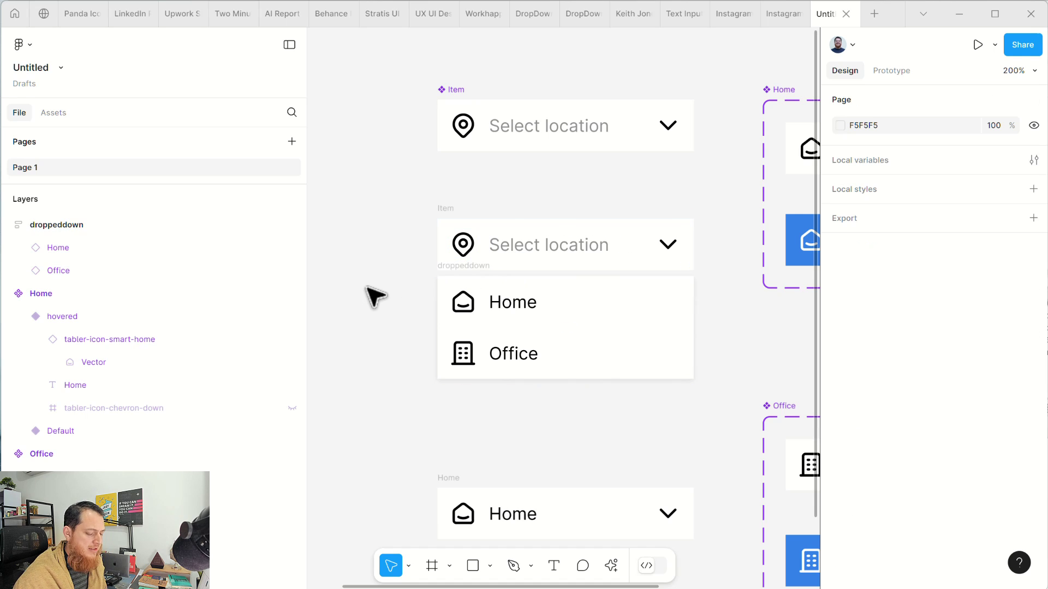
# - Turn the second Select location field and the droppeddown frame beneath it into one component named Item/Dropped
pyautogui.hotkey('shift', '0')
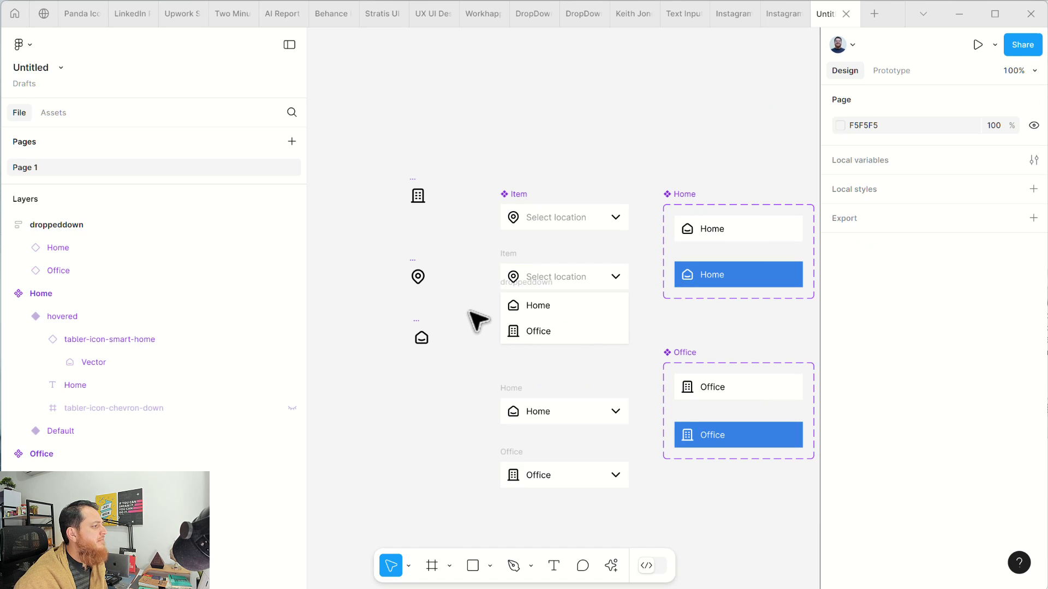
pyautogui.moveTo(477, 244); pyautogui.dragTo(645, 377)
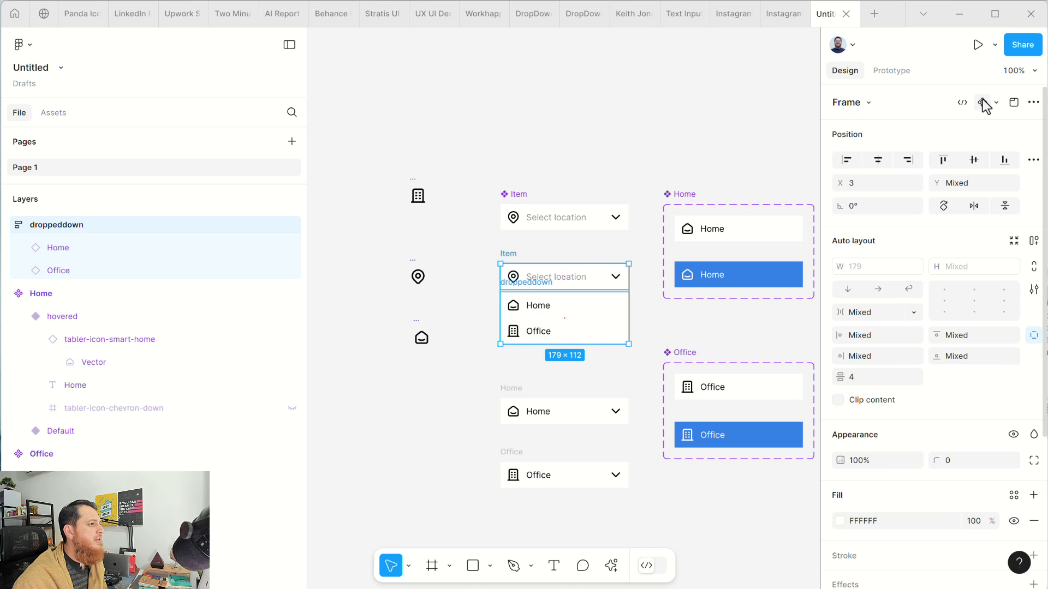
pyautogui.click(982, 102)
pyautogui.doubleClick(551, 253)
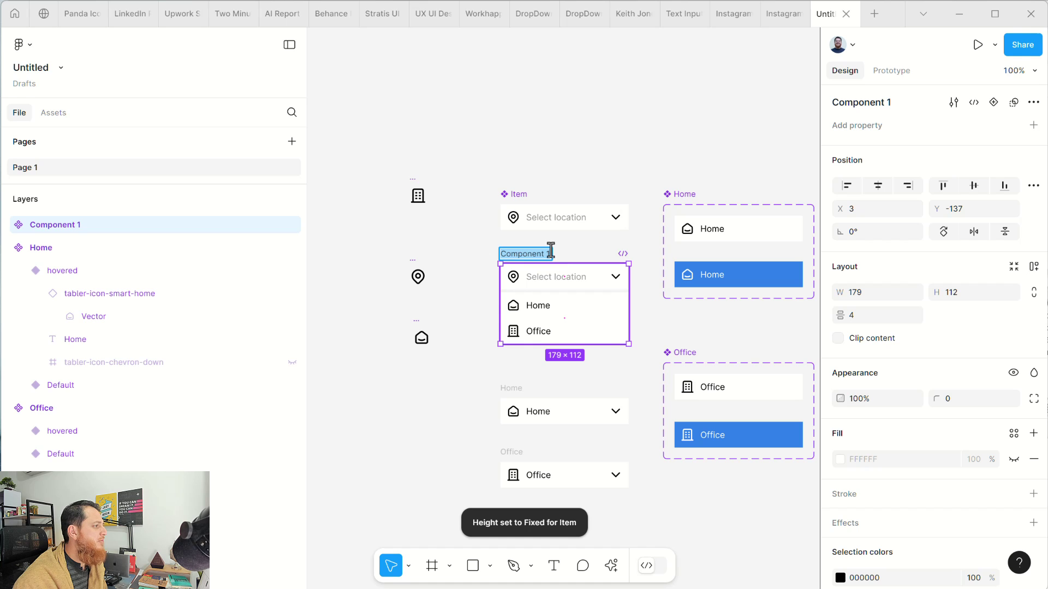
pyautogui.press('BackSpace')
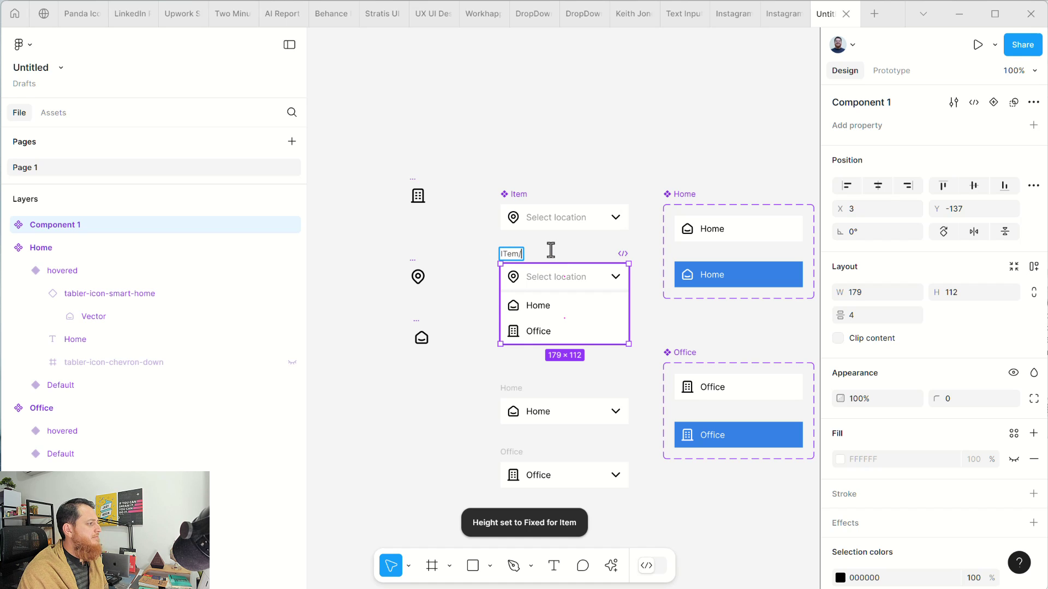
pyautogui.write('Ite')
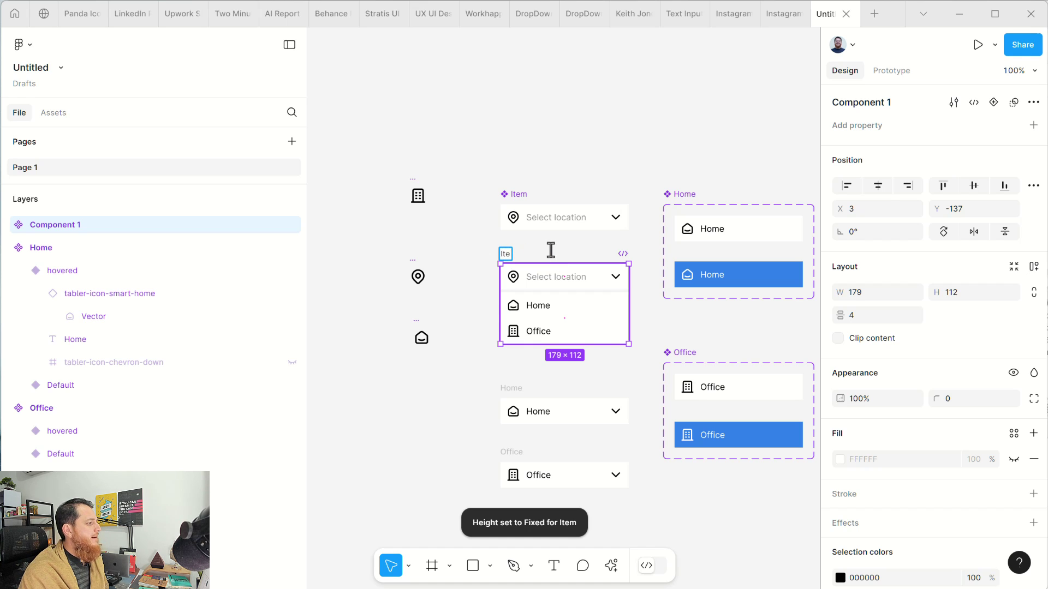
pyautogui.write('m/Dropp')
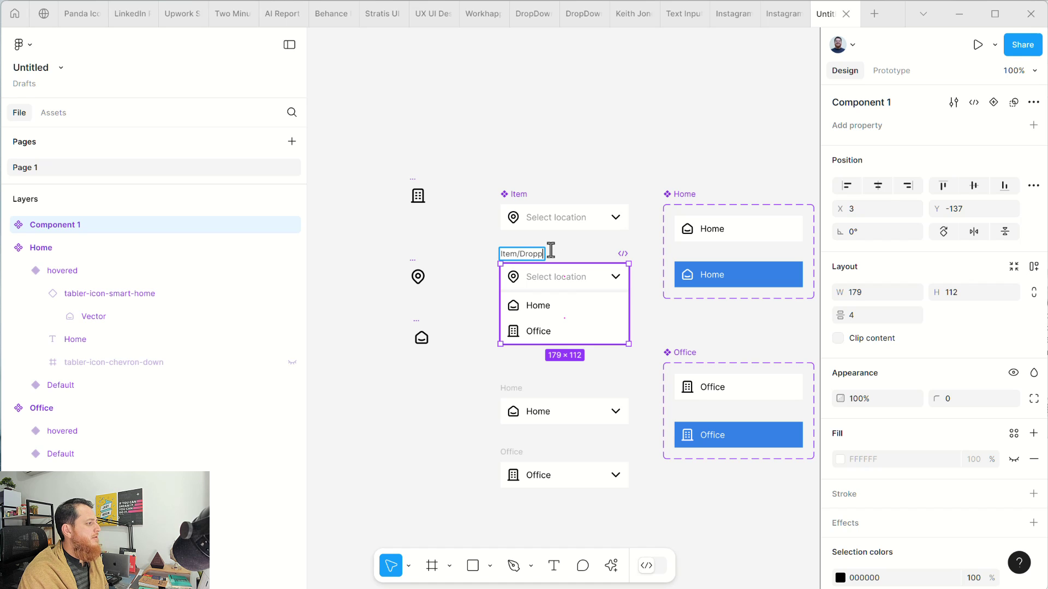
pyautogui.write('ed')
pyautogui.press('Return')
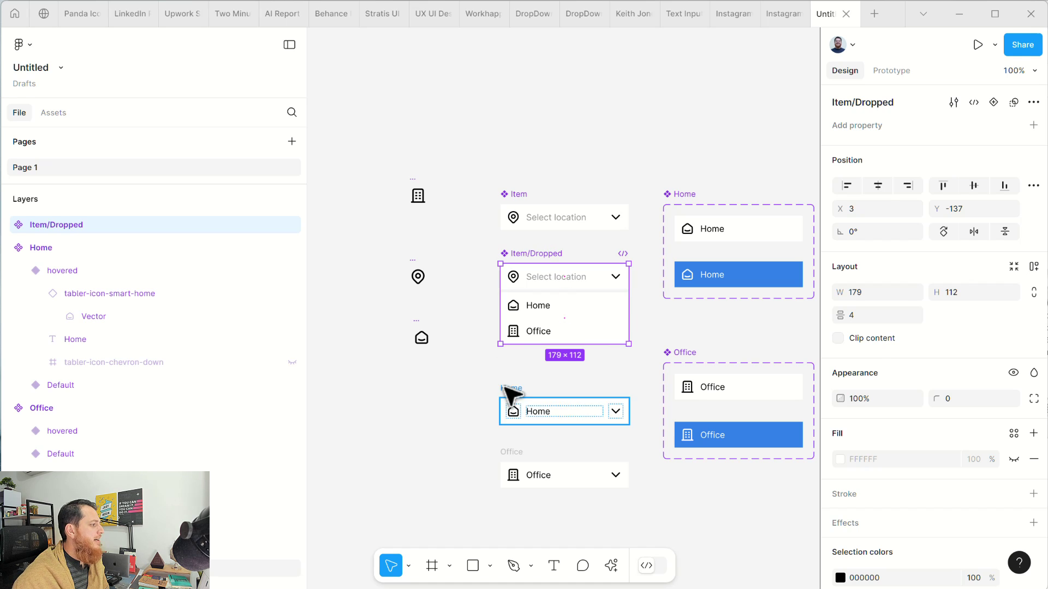
# - Convert the standalone Home and Office select fields below Item/Dropped into separate components
pyautogui.click(505, 390)
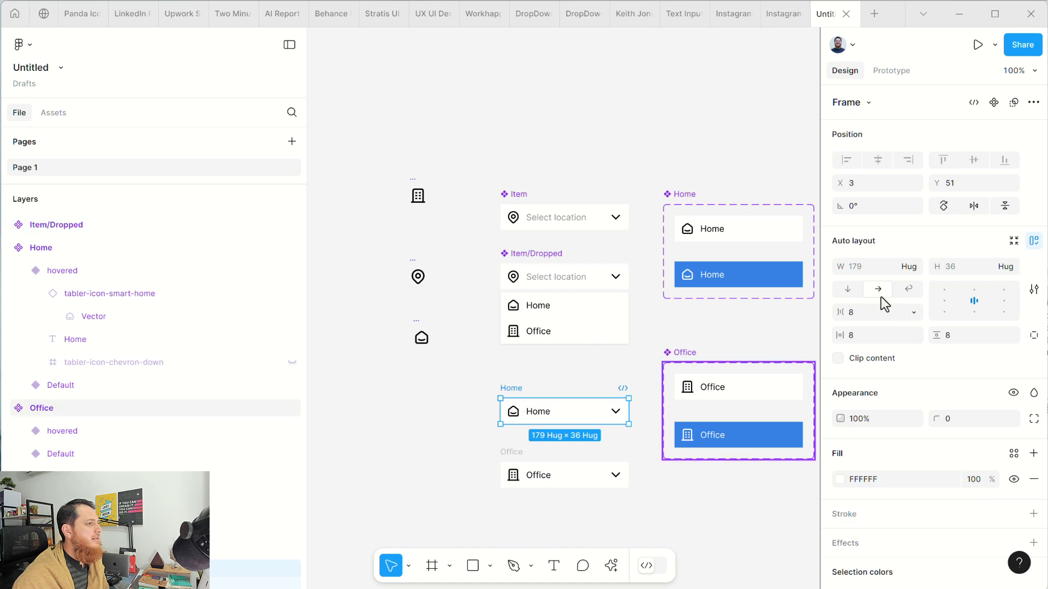
pyautogui.click(525, 467)
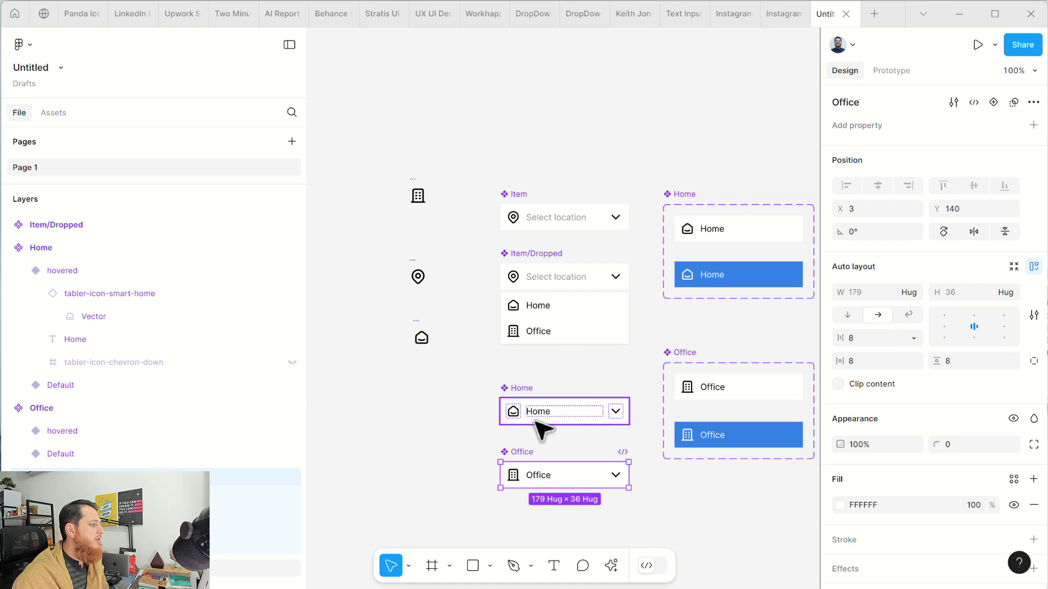
pyautogui.click(522, 406)
pyautogui.click(431, 417)
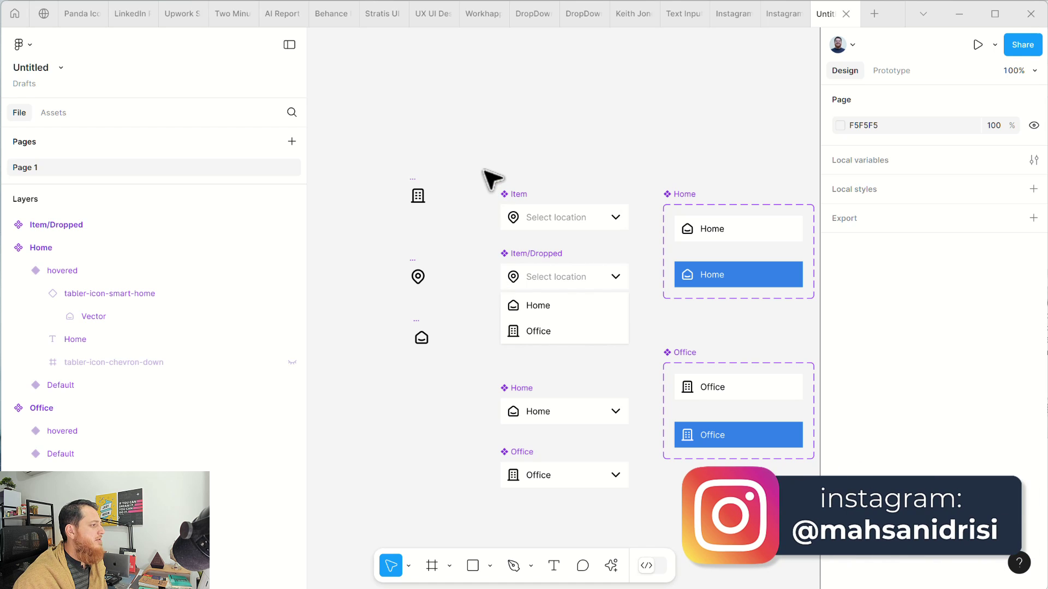
# - Combine the Item, Item/Dropped, Home and Office field components as variants and name the set Dropdown Animated Select Input
pyautogui.moveTo(480, 165); pyautogui.dragTo(650, 534)
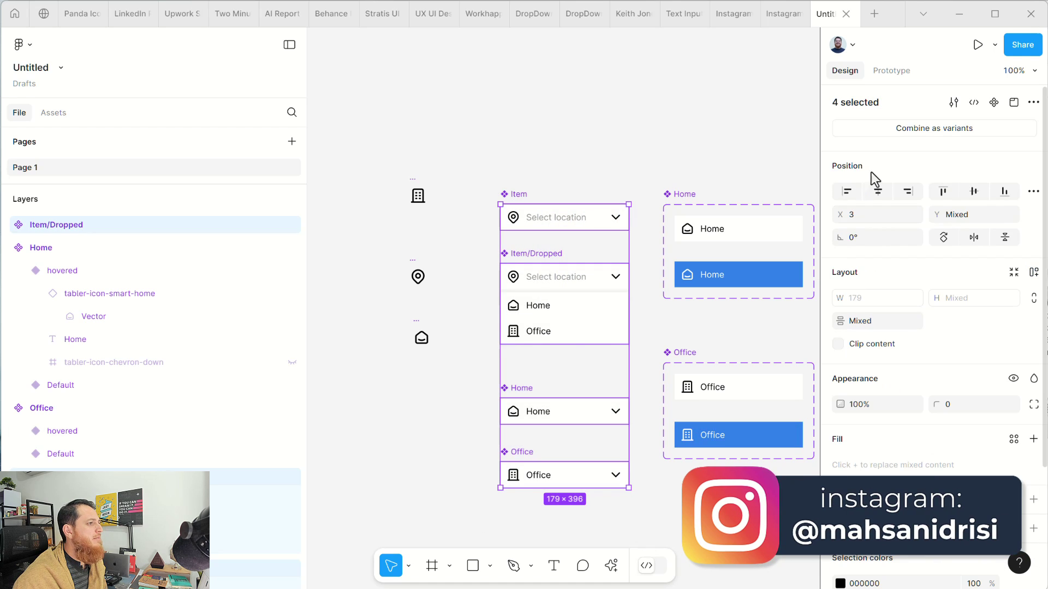
pyautogui.click(932, 129)
pyautogui.doubleClick(520, 183)
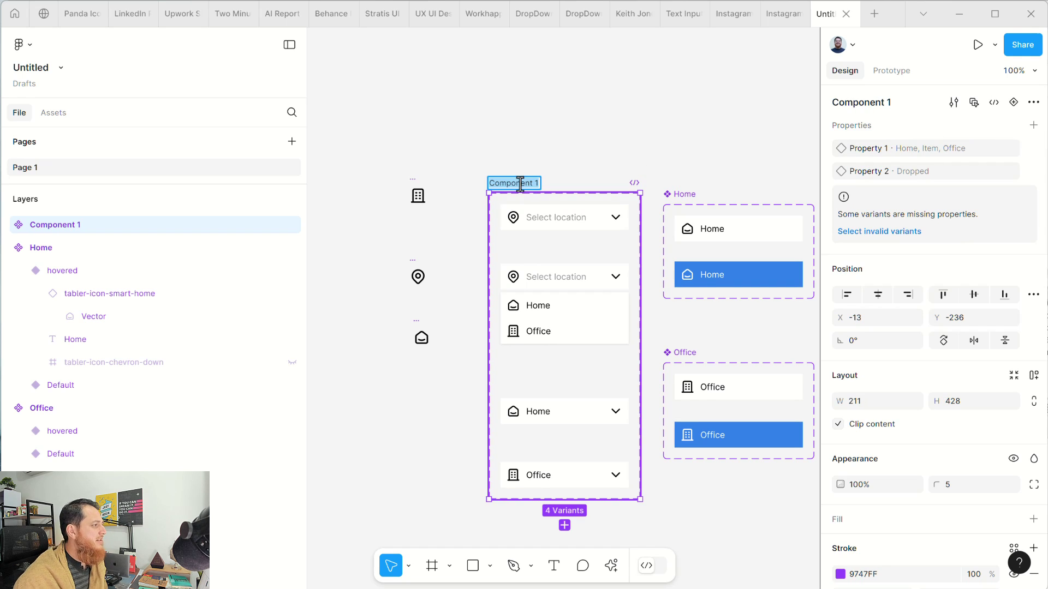
pyautogui.write('Drop')
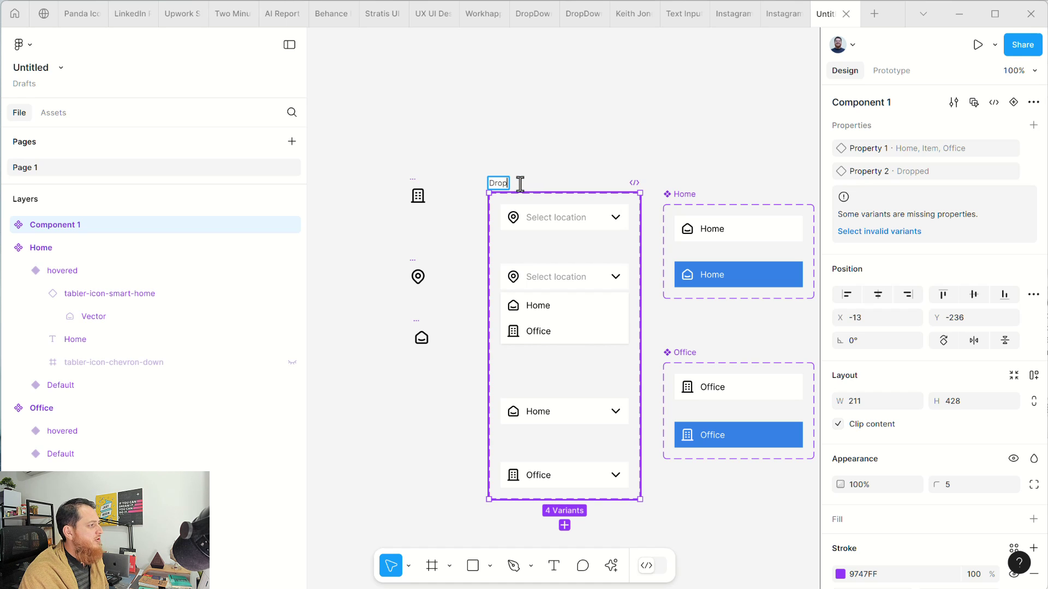
pyautogui.write('down Animated Select Input')
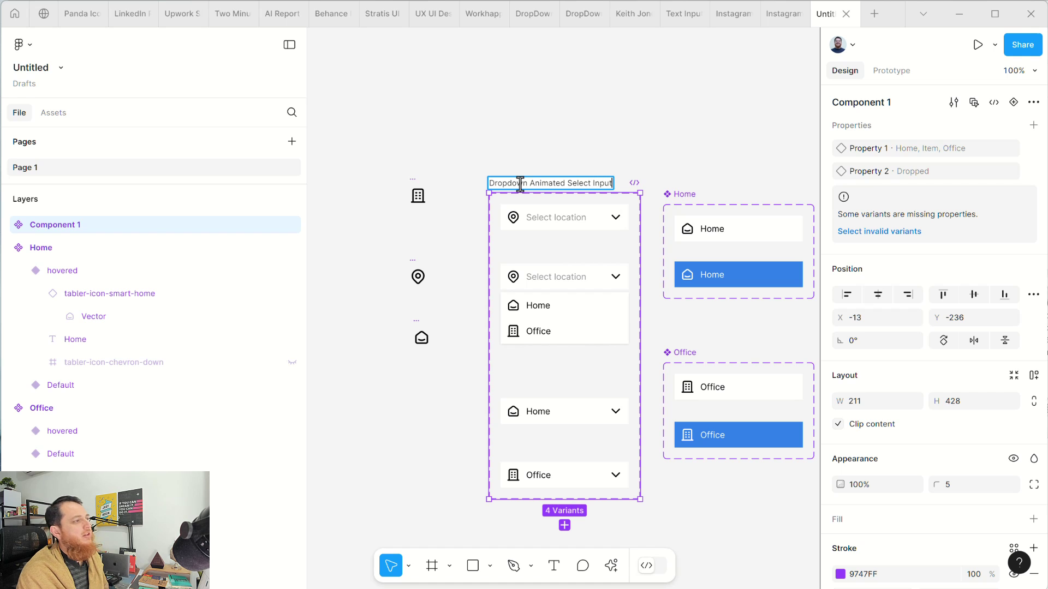
pyautogui.press('Return')
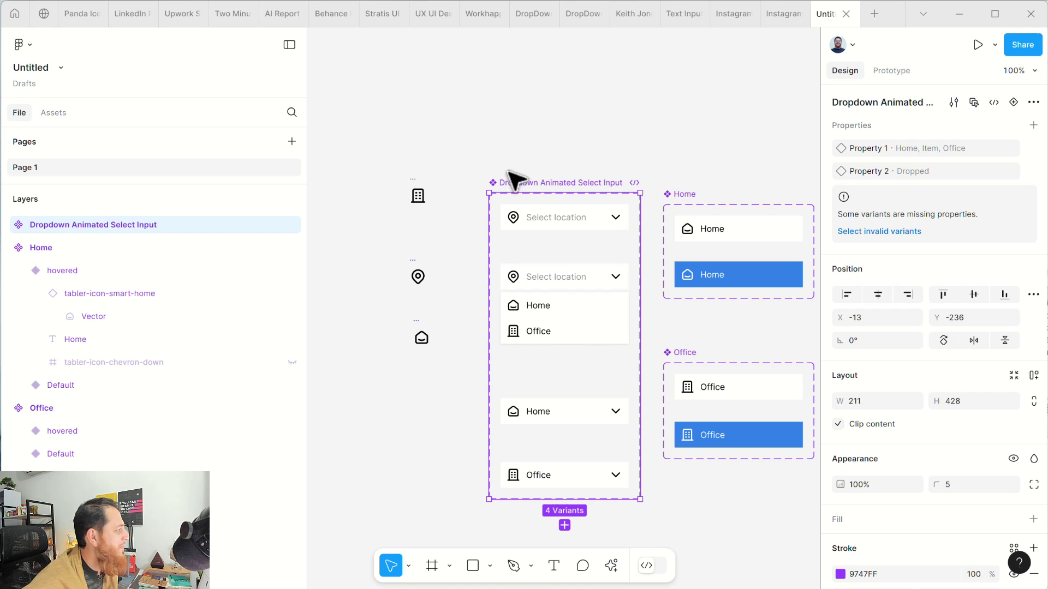
pyautogui.click(369, 159)
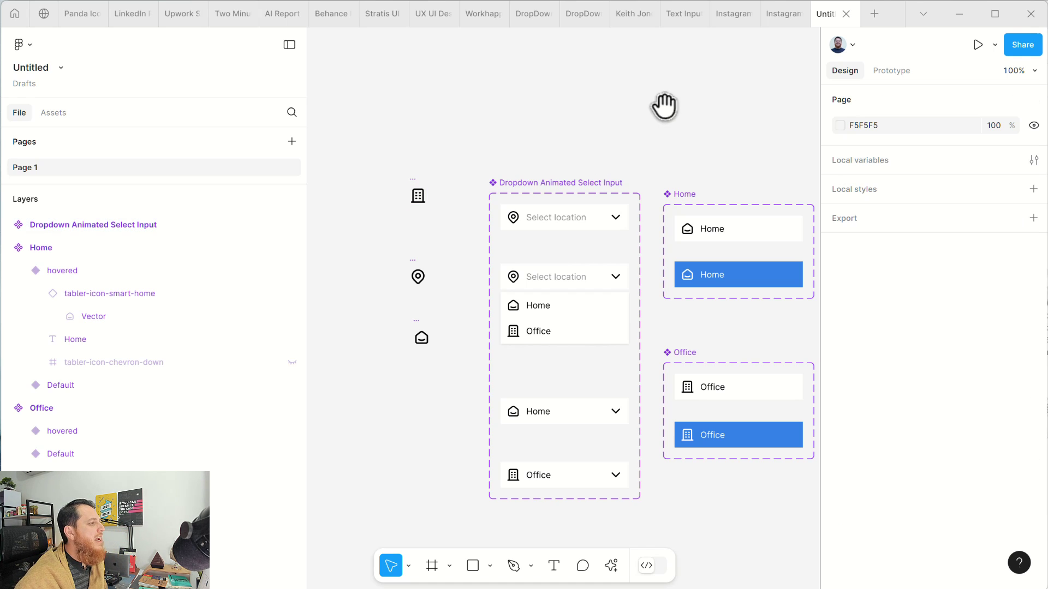
# - Add an iPhone 13 mini frame beside the component sets
pyautogui.moveTo(664, 103); pyautogui.dragTo(557, 110)
pyautogui.press('-')
pyautogui.press('-')
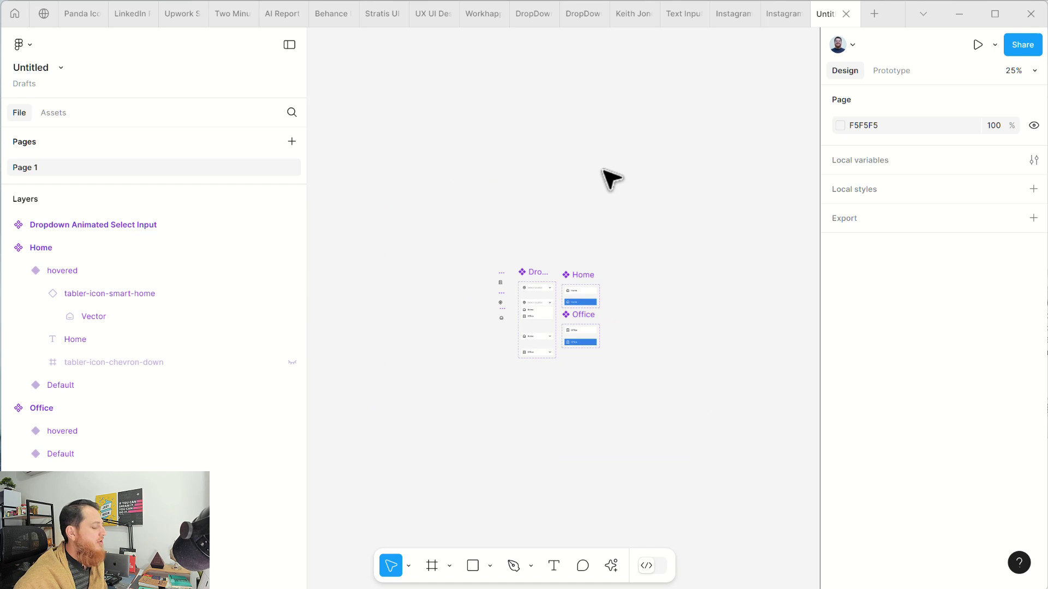
pyautogui.press('f')
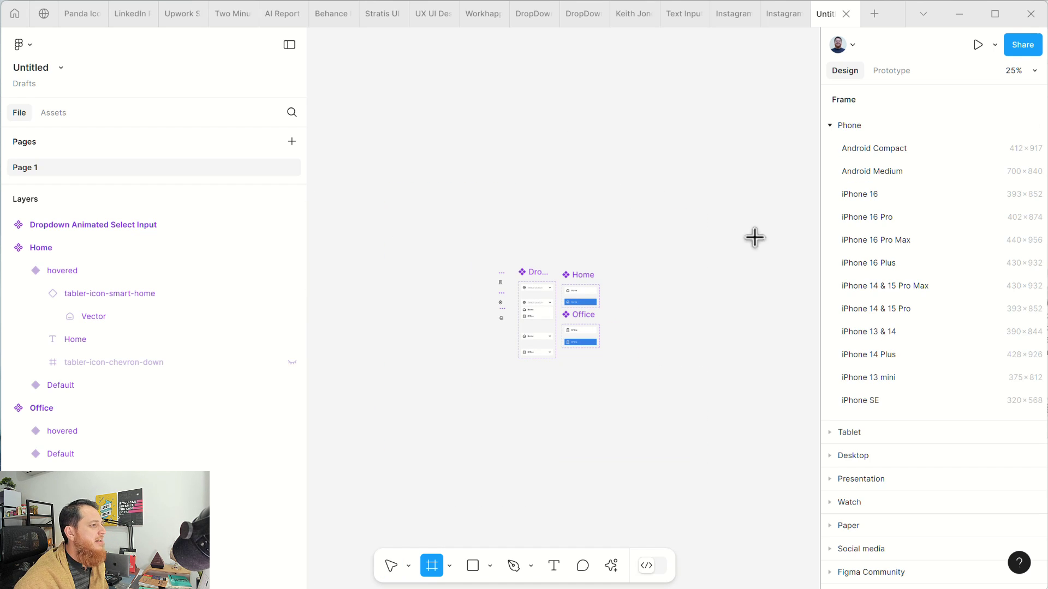
pyautogui.click(896, 383)
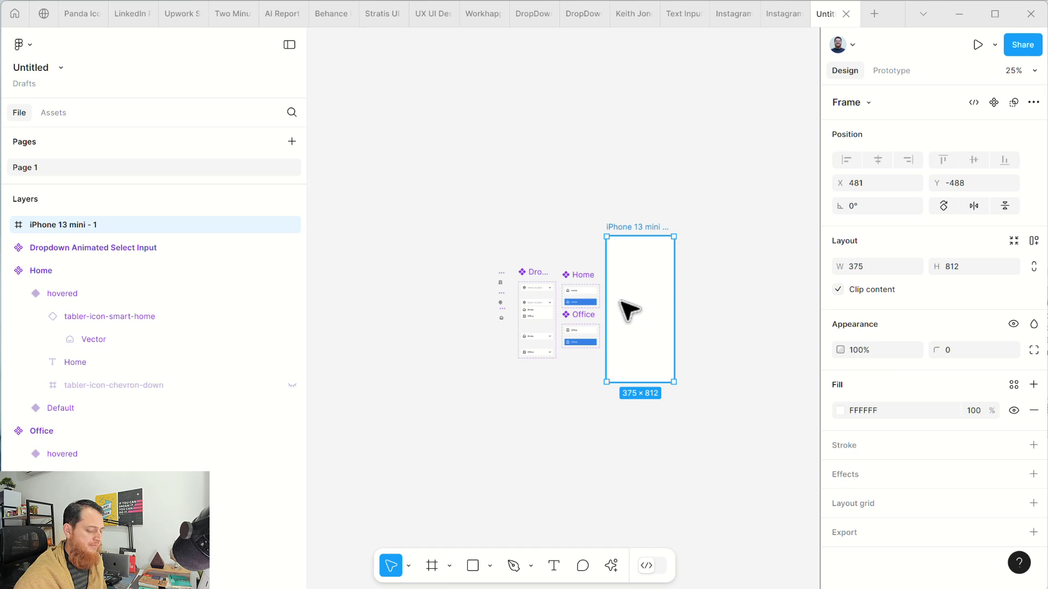
# - Place an instance of the closed Select location variant in the upper part of the iPhone frame, at about X 90, Y 92
pyautogui.hotkey('shift', '2')
pyautogui.moveTo(346, 140); pyautogui.dragTo(428, 231)
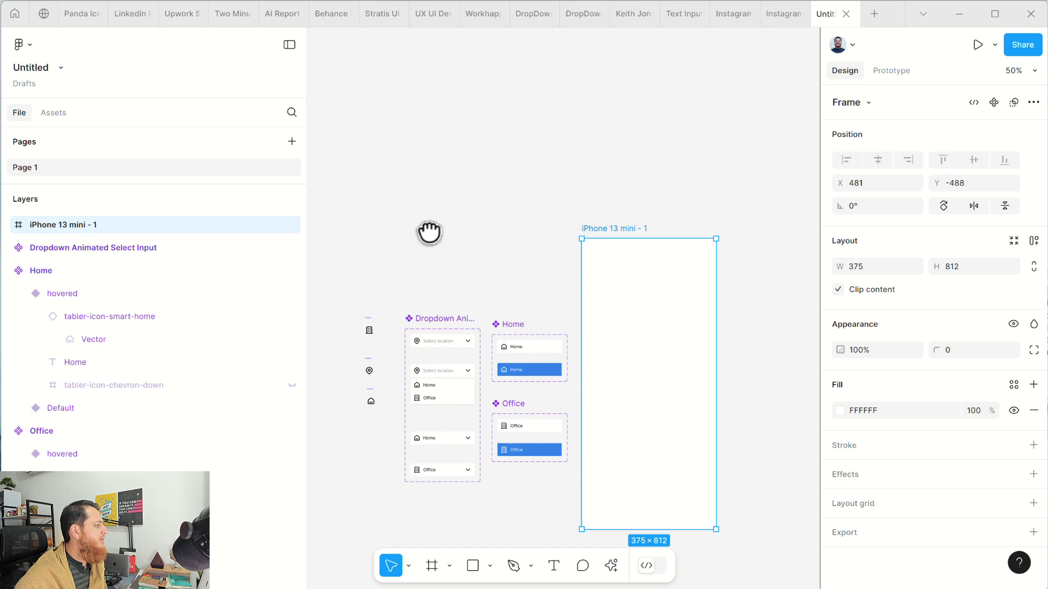
pyautogui.click(441, 346)
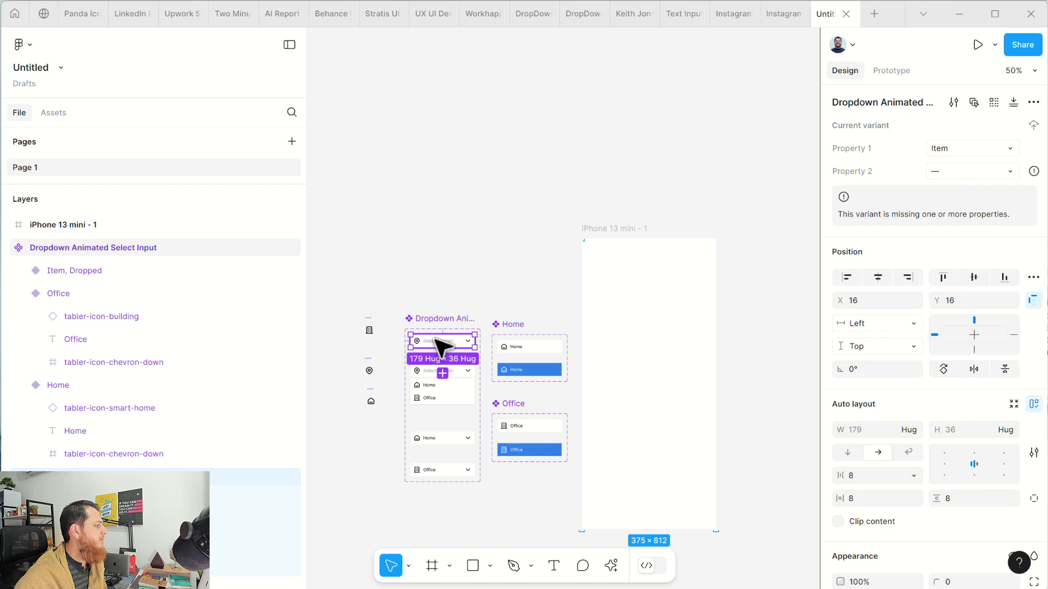
pyautogui.moveTo(441, 345); pyautogui.dragTo(647, 279)
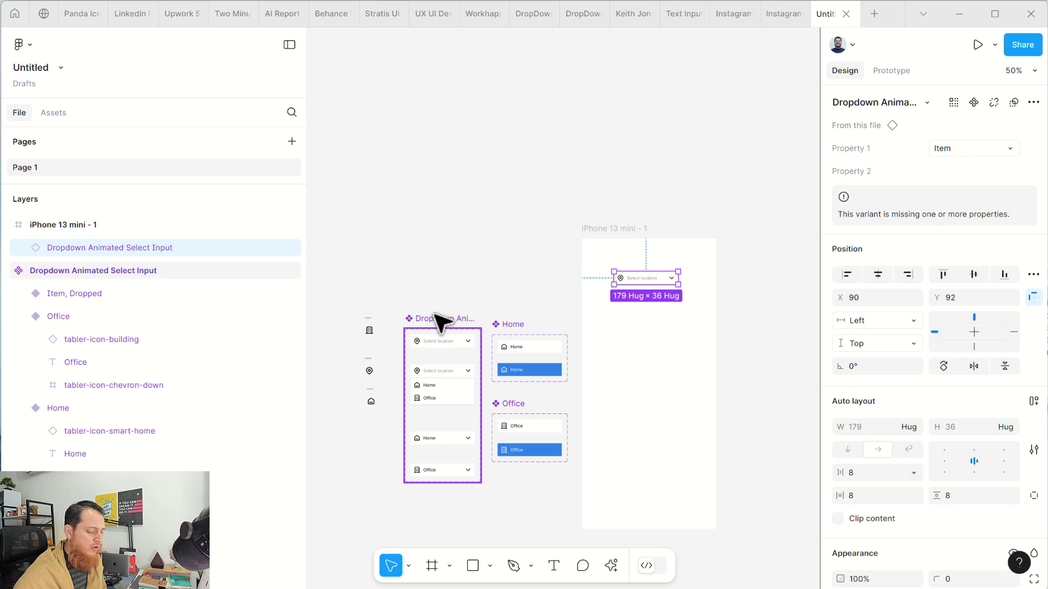
# - Set the Property 1 value of the closed Select location variant to Default
pyautogui.hotkey('shift', '0')
pyautogui.moveTo(424, 325); pyautogui.dragTo(611, 169)
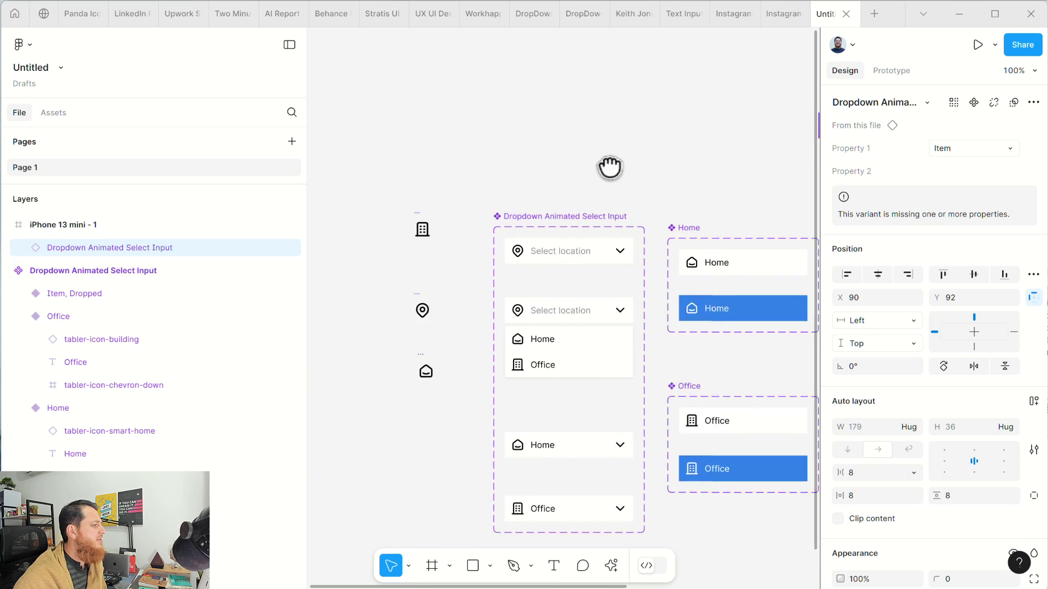
pyautogui.moveTo(594, 119); pyautogui.dragTo(529, 129)
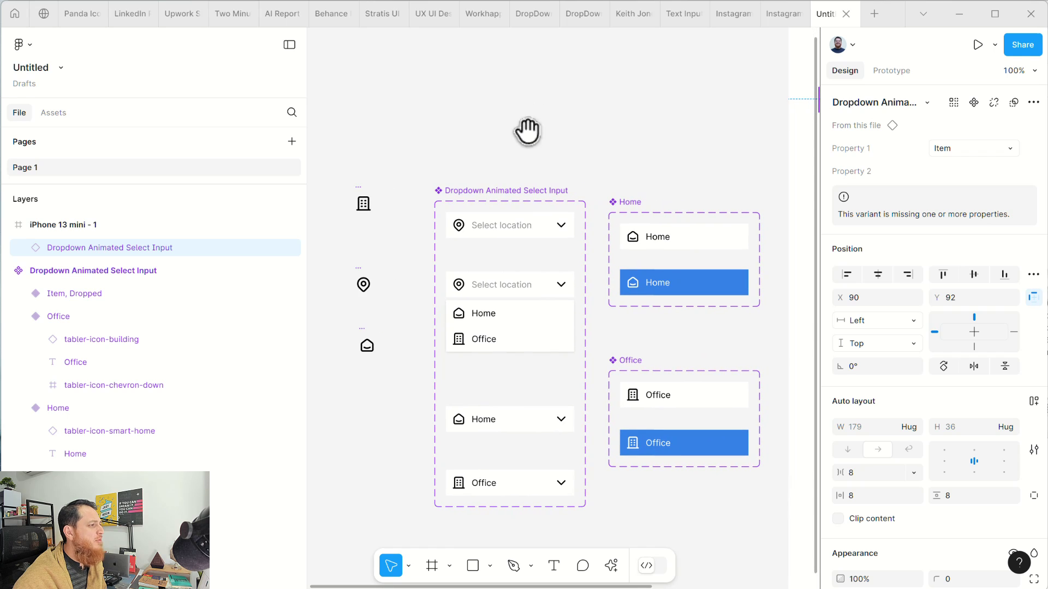
pyautogui.click(891, 71)
pyautogui.click(506, 224)
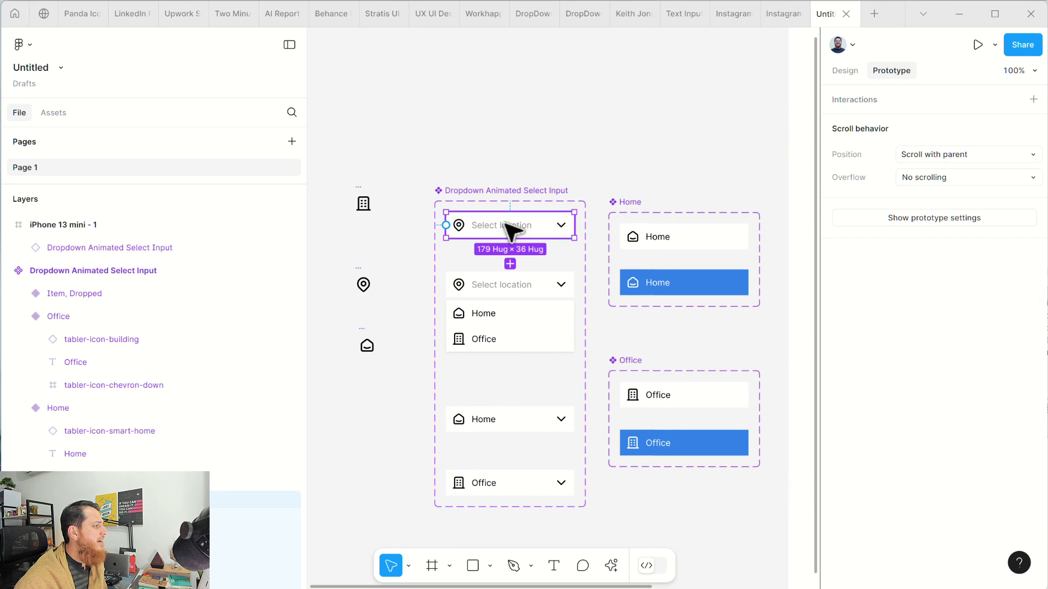
pyautogui.click(844, 74)
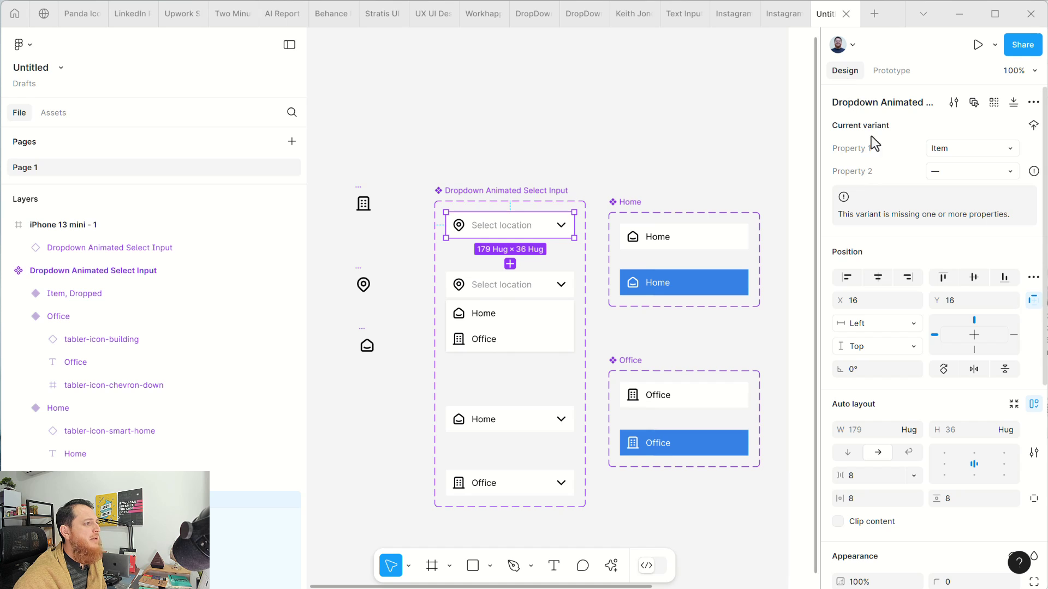
pyautogui.click(975, 148)
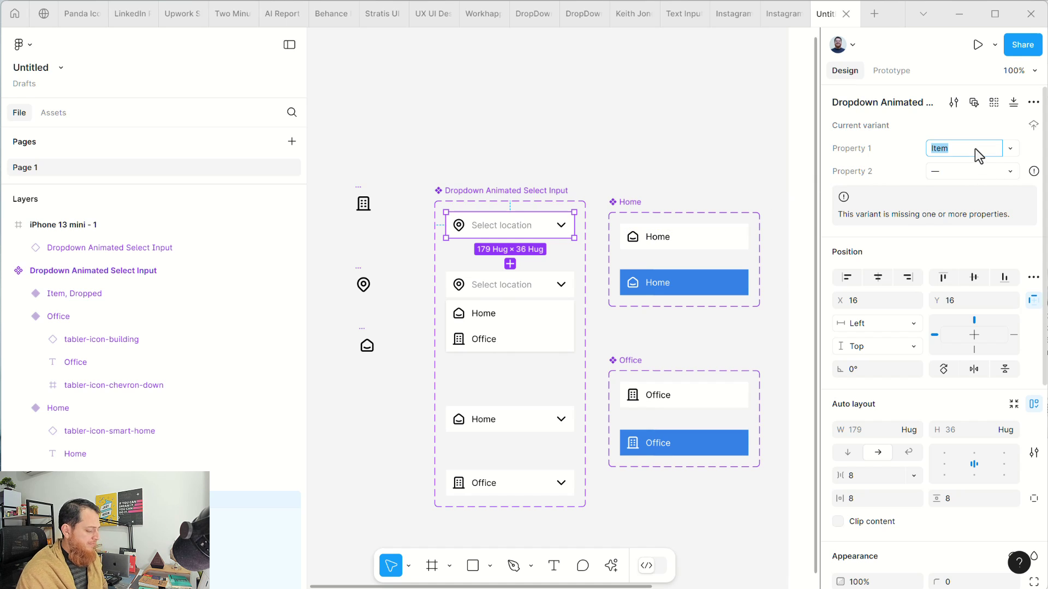
pyautogui.write('Default')
pyautogui.press('Return')
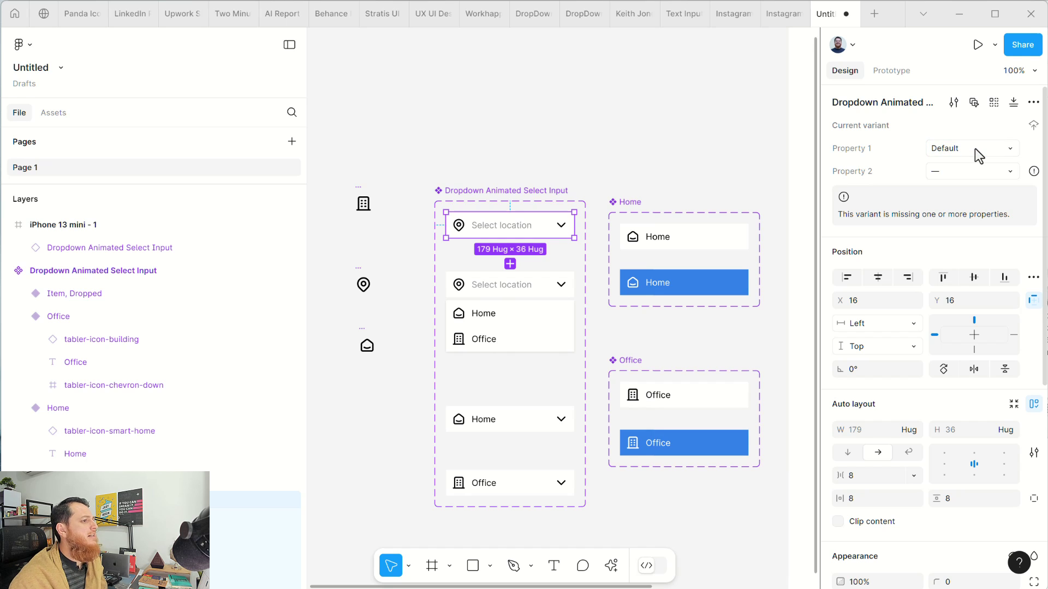
# - Remove Property 2 from the Dropdown Animated Select Input component set
pyautogui.click(884, 173)
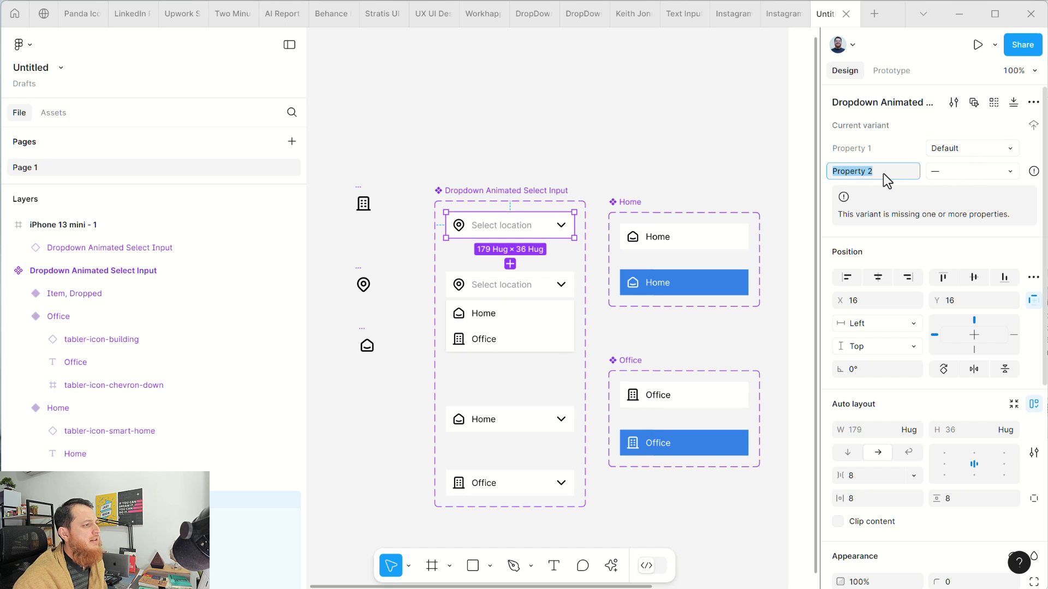
pyautogui.click(898, 187)
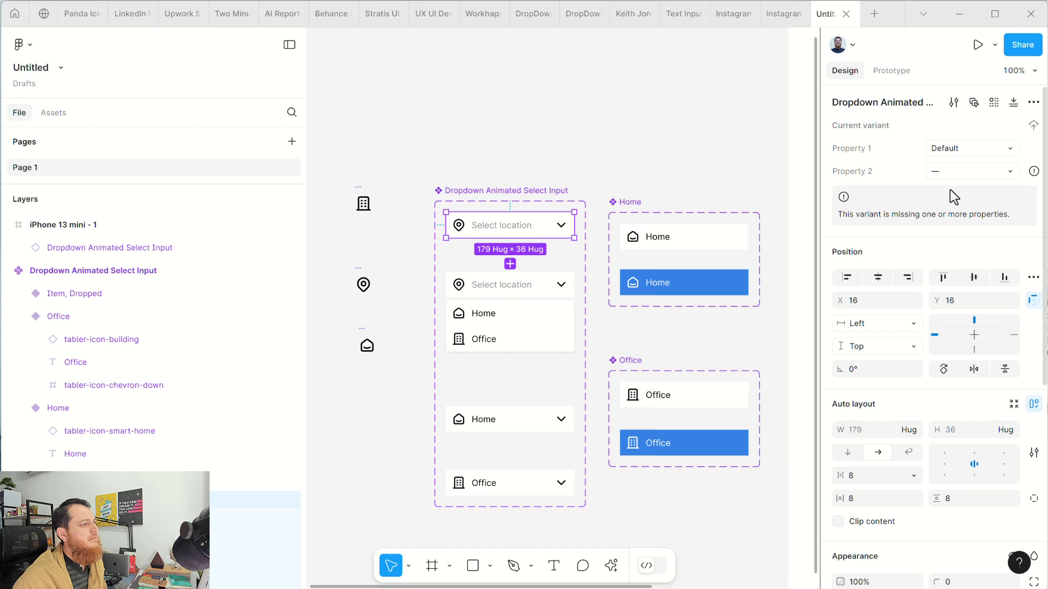
pyautogui.click(516, 192)
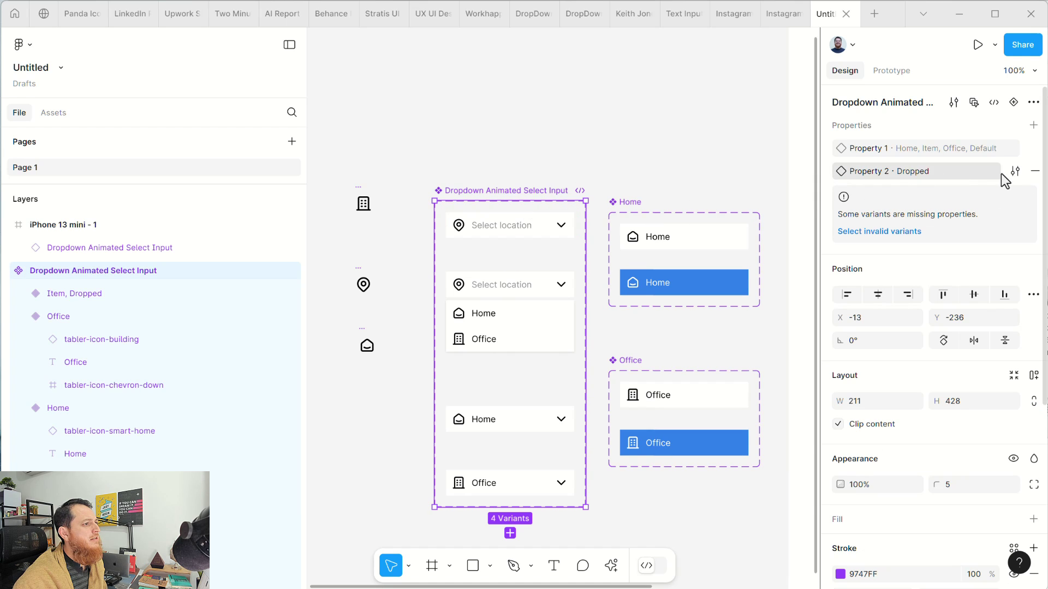
pyautogui.click(1034, 171)
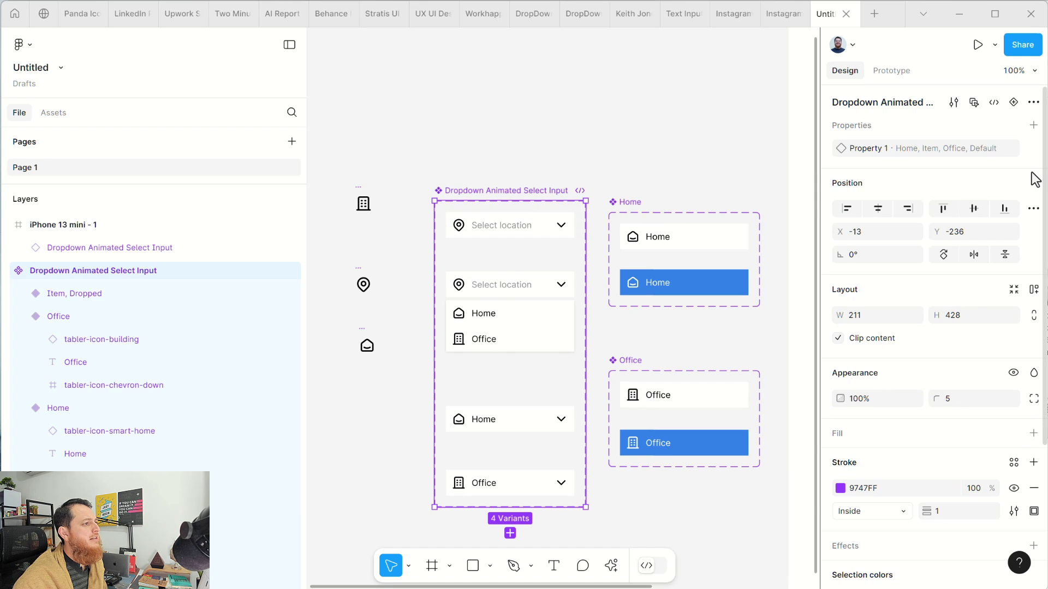
# - Rename the dropdown set's Property 1 to State
pyautogui.click(513, 236)
pyautogui.doubleClick(850, 151)
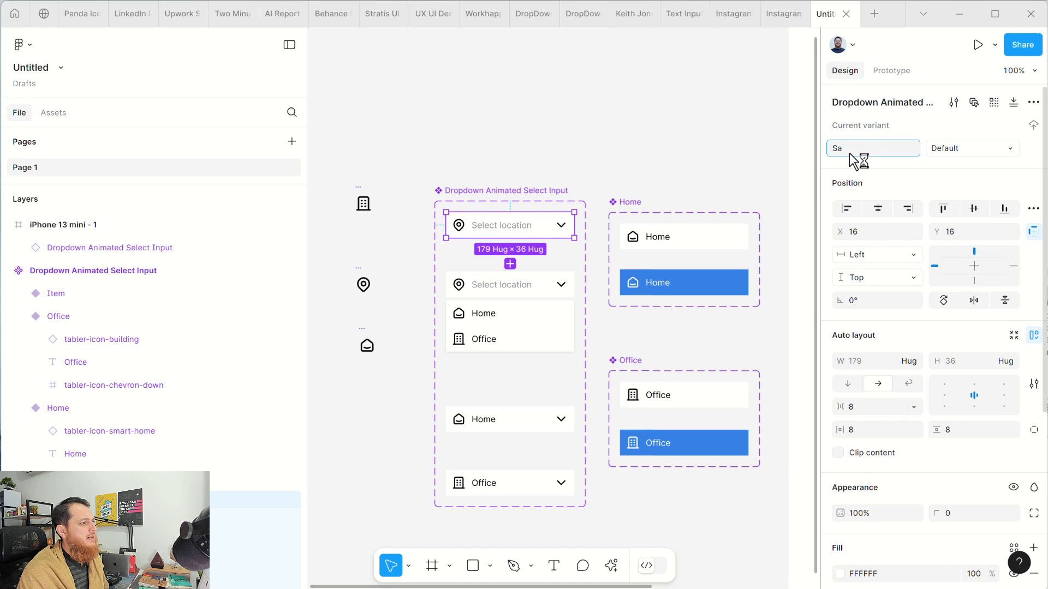
pyautogui.write('State')
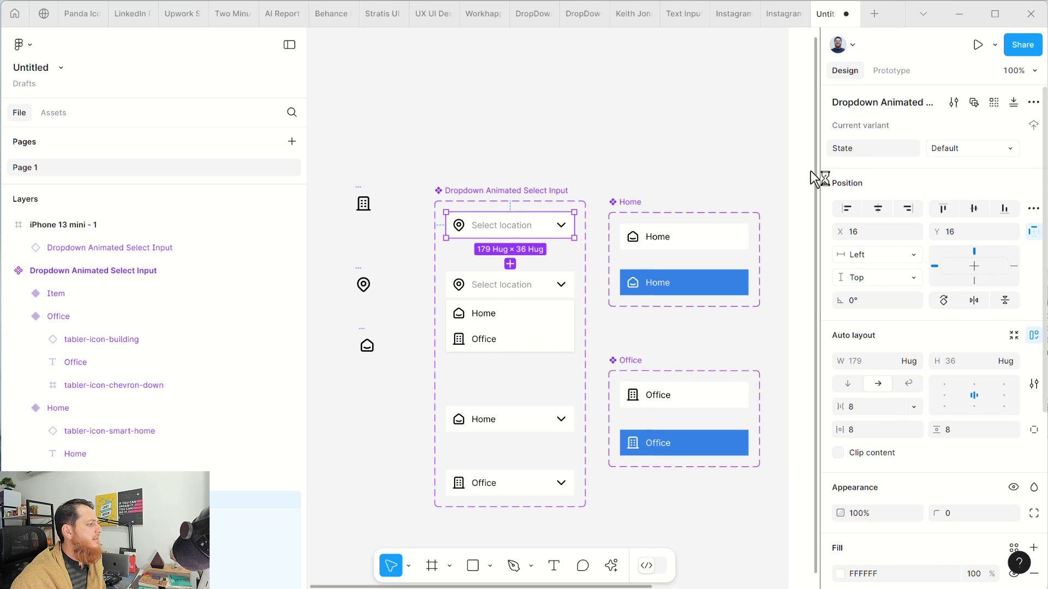
pyautogui.press('Return')
# - Set the State value of the opened location variant in the Dropdown Animated Select Input set to Dropped
pyautogui.click(502, 281)
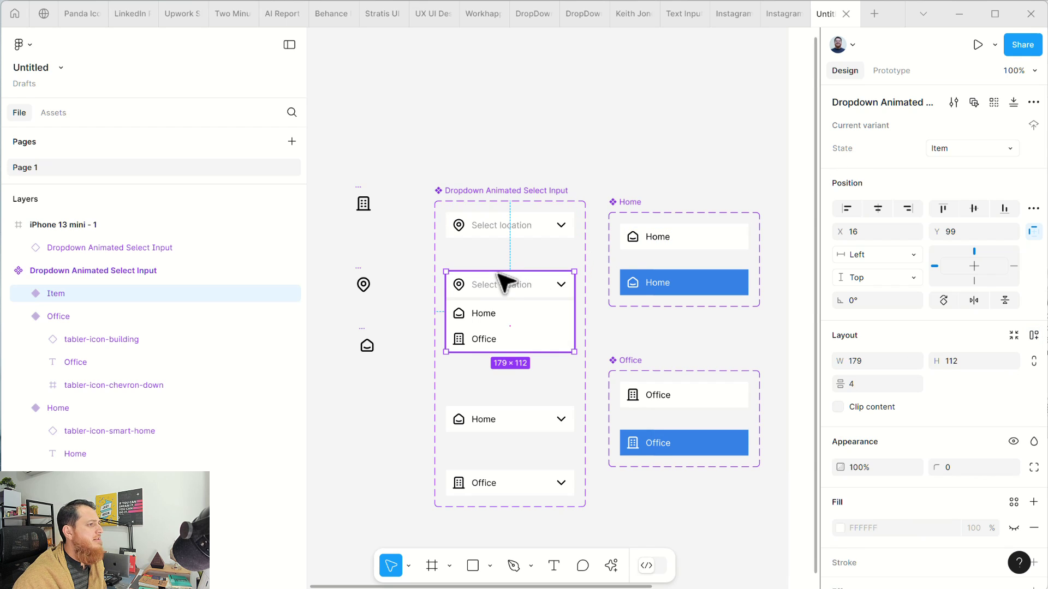
pyautogui.click(942, 151)
pyautogui.write('Dropped')
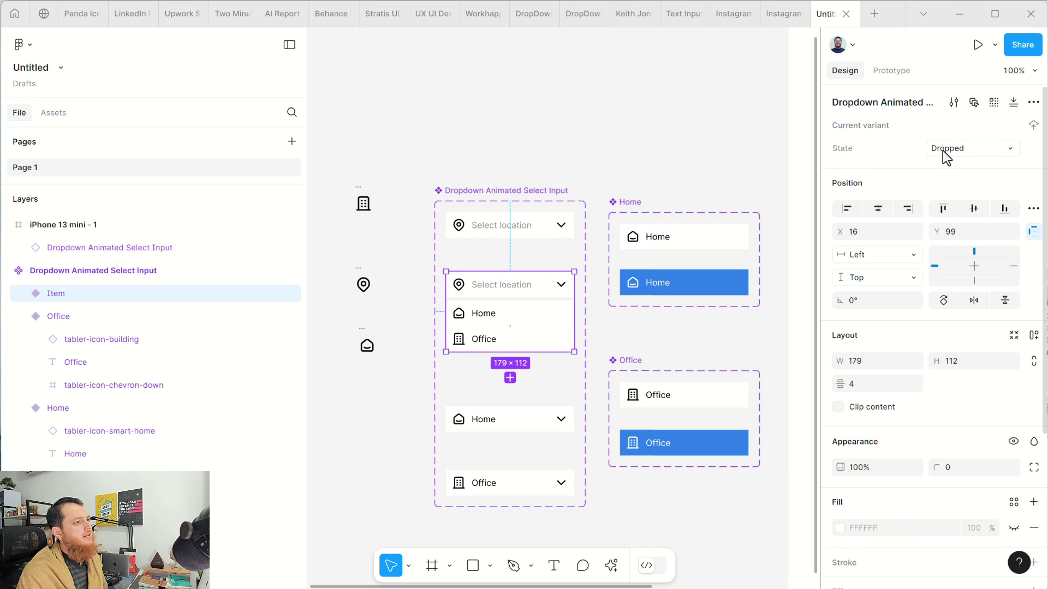
pyautogui.press('Return')
pyautogui.click(550, 422)
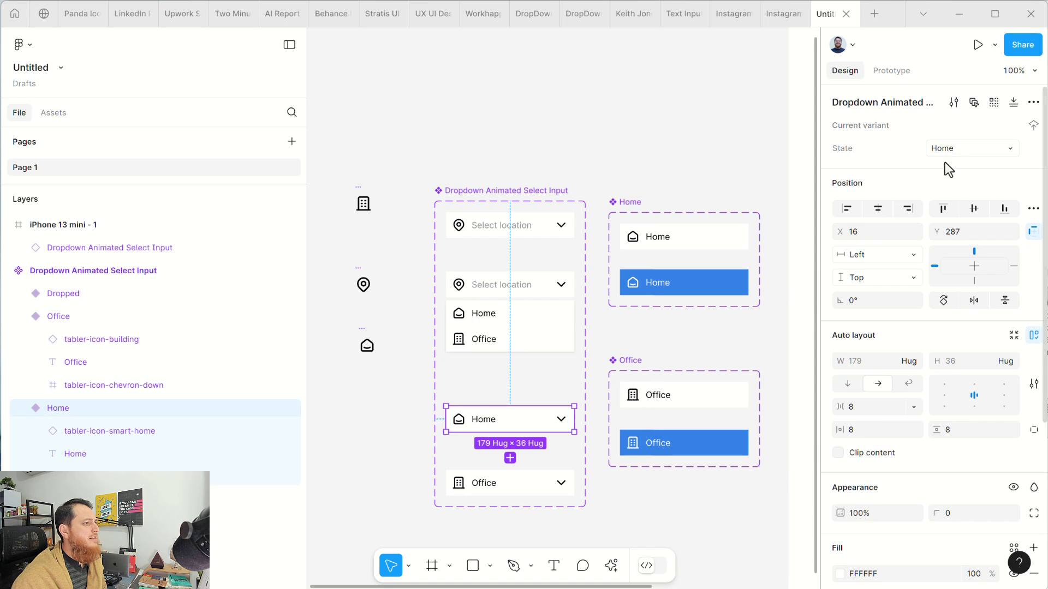
pyautogui.click(519, 485)
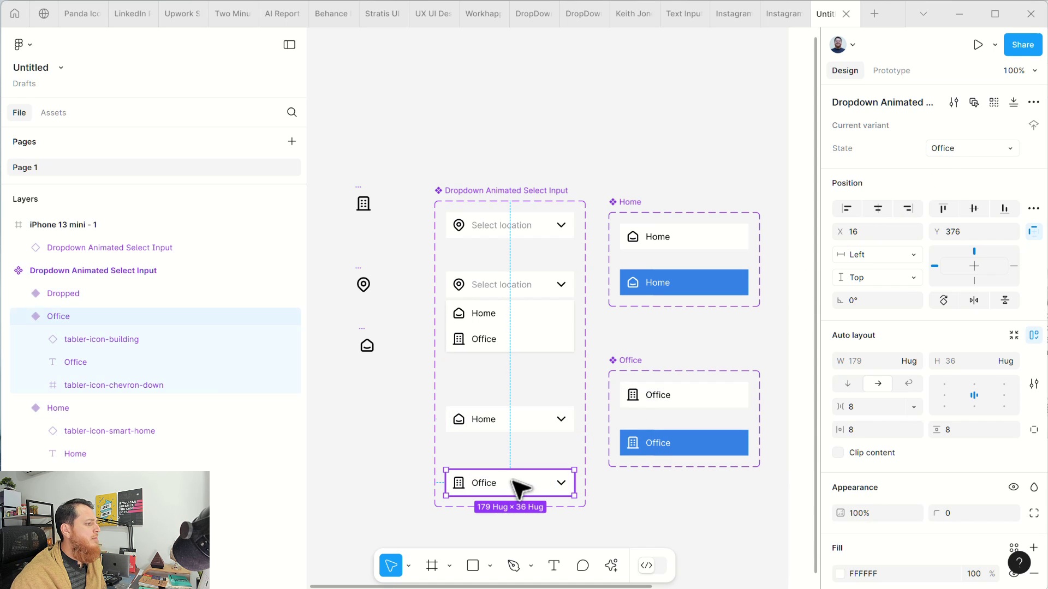
pyautogui.click(362, 440)
# - Add an on-click interaction that changes the Default Select location variant to Dropped, using Smart animate
pyautogui.click(497, 191)
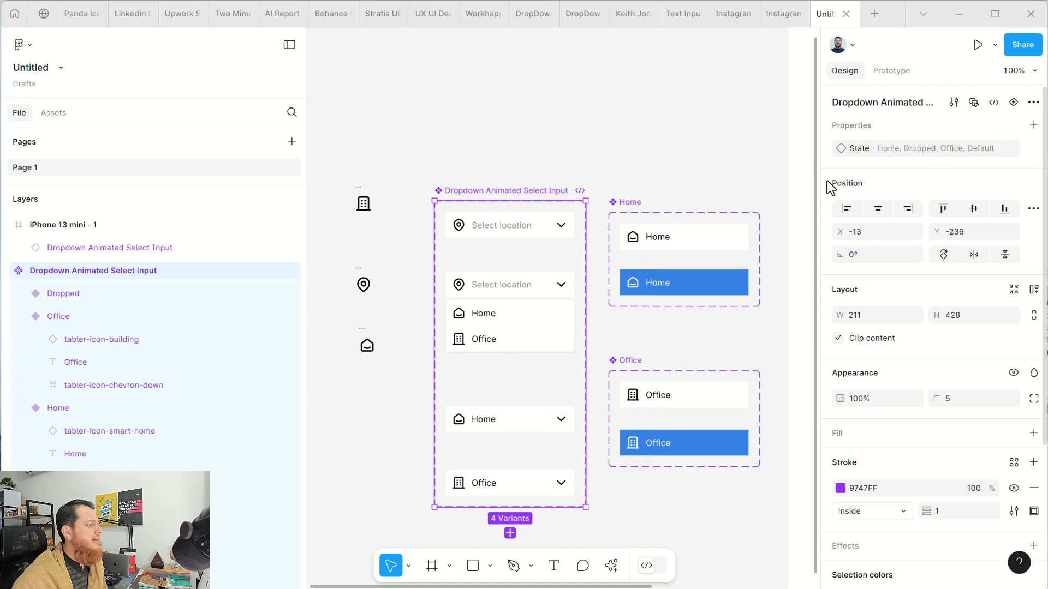
pyautogui.click(890, 70)
pyautogui.click(534, 224)
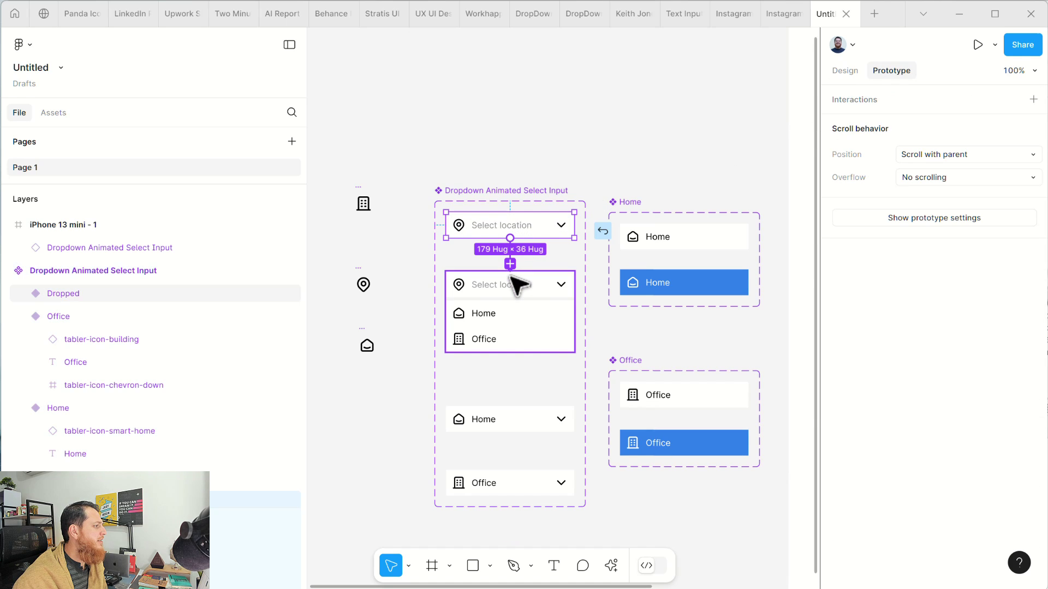
pyautogui.moveTo(516, 289); pyautogui.dragTo(516, 289)
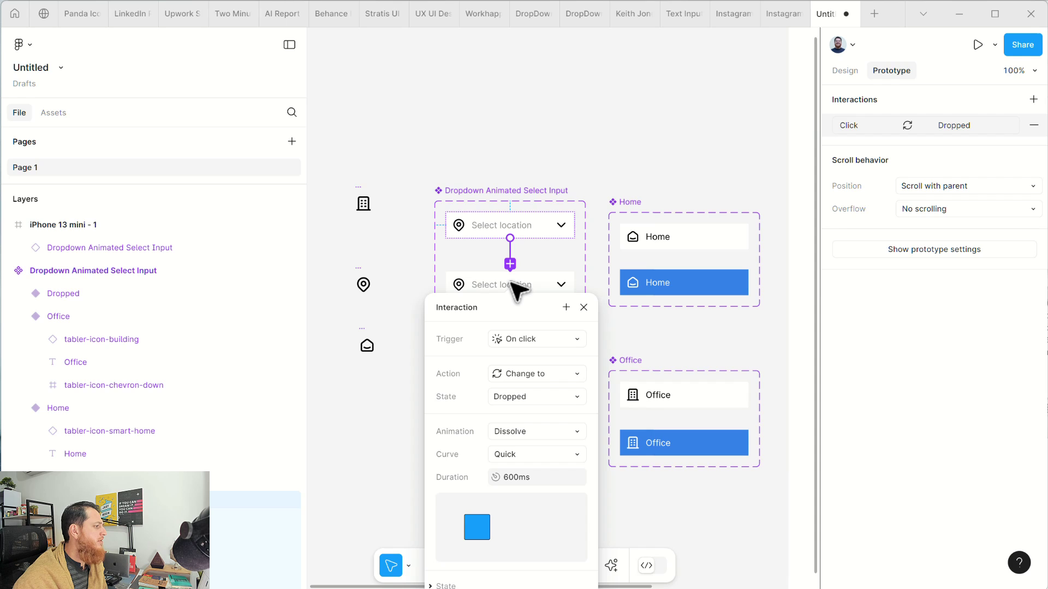
pyautogui.click(541, 437)
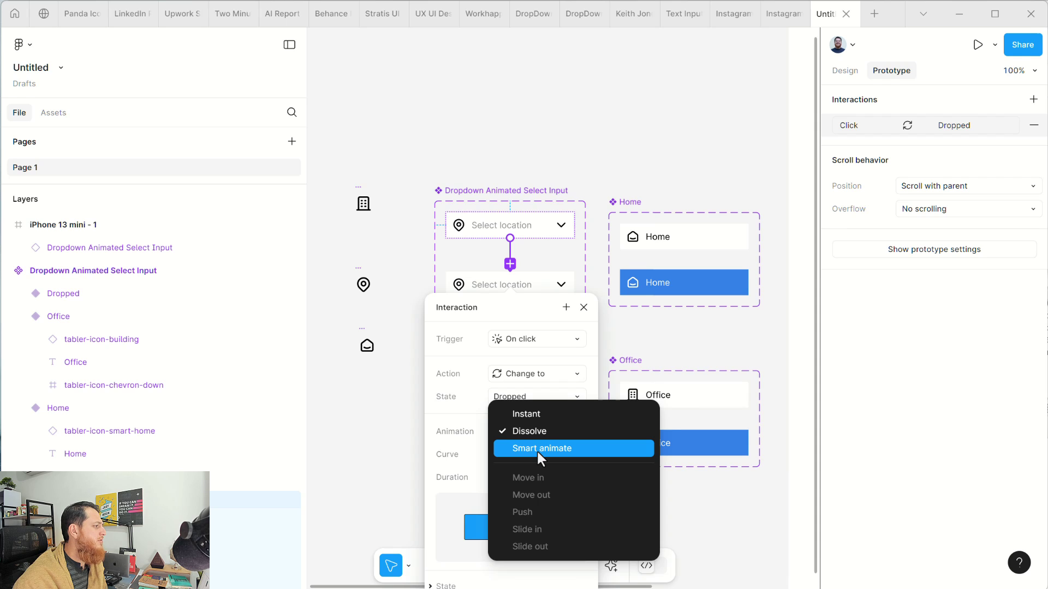
pyautogui.click(539, 454)
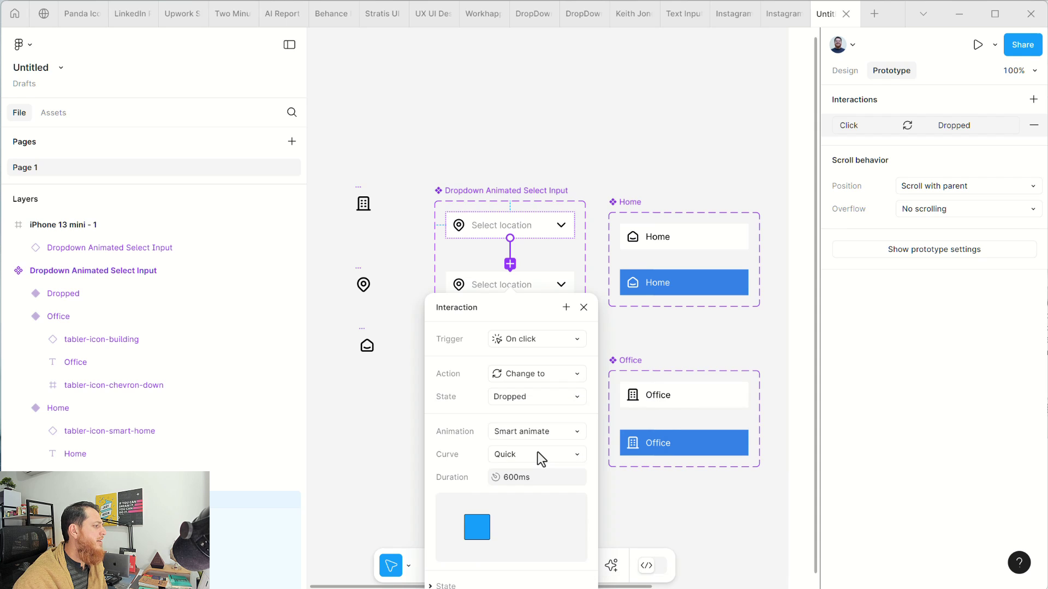
pyautogui.click(584, 308)
# - Link the Home item inside the Dropped variant to the Home variant with a prototype interaction
pyautogui.click(521, 326)
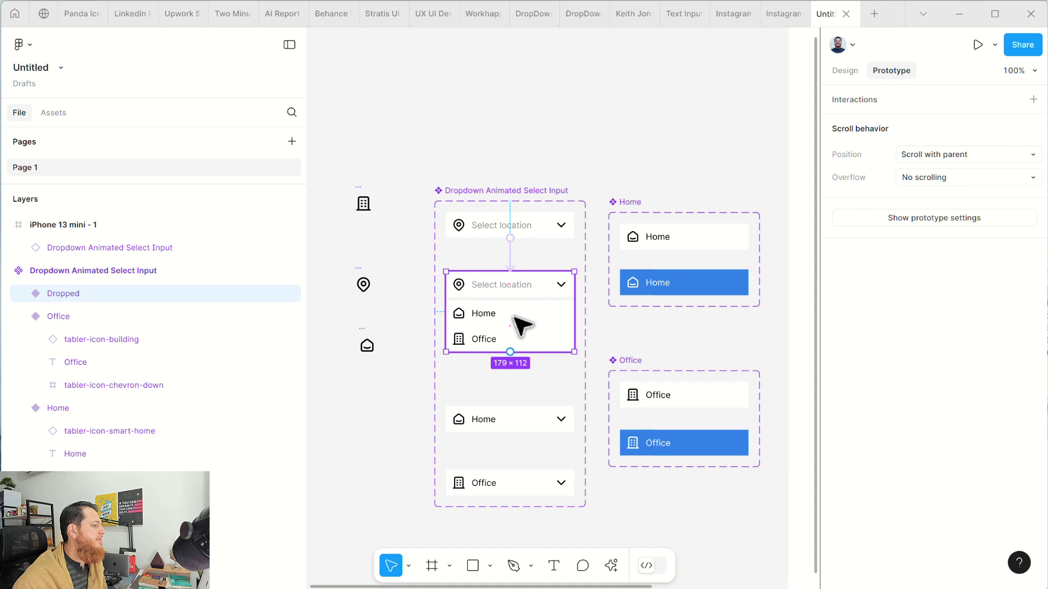
pyautogui.doubleClick(515, 327)
pyautogui.doubleClick(505, 322)
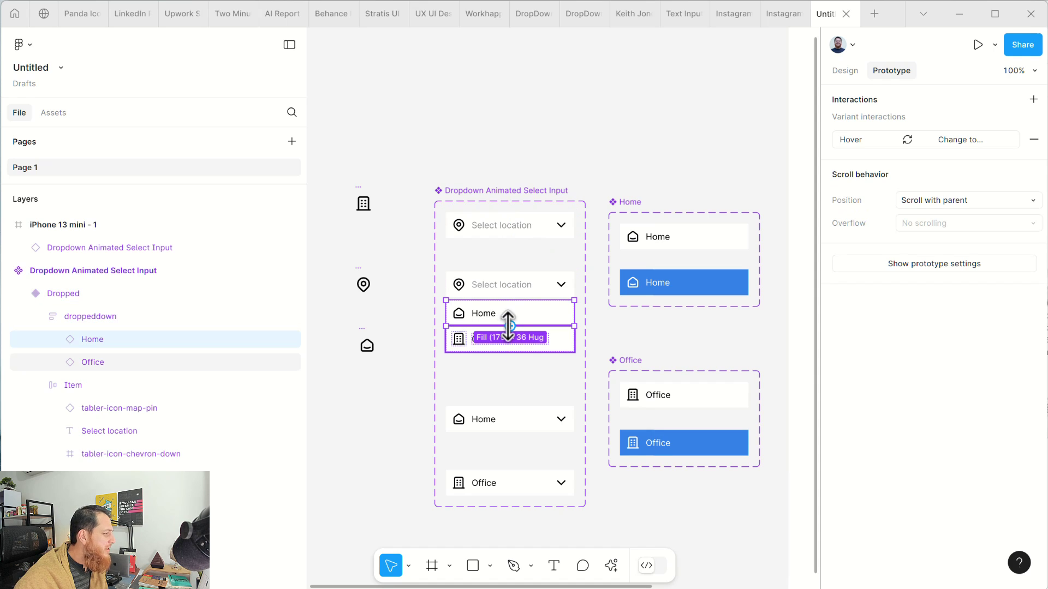
pyautogui.moveTo(510, 326); pyautogui.dragTo(534, 421)
# - Link the Office item inside the Dropped variant to the Office variant with an on-click Change to interaction
pyautogui.click(554, 341)
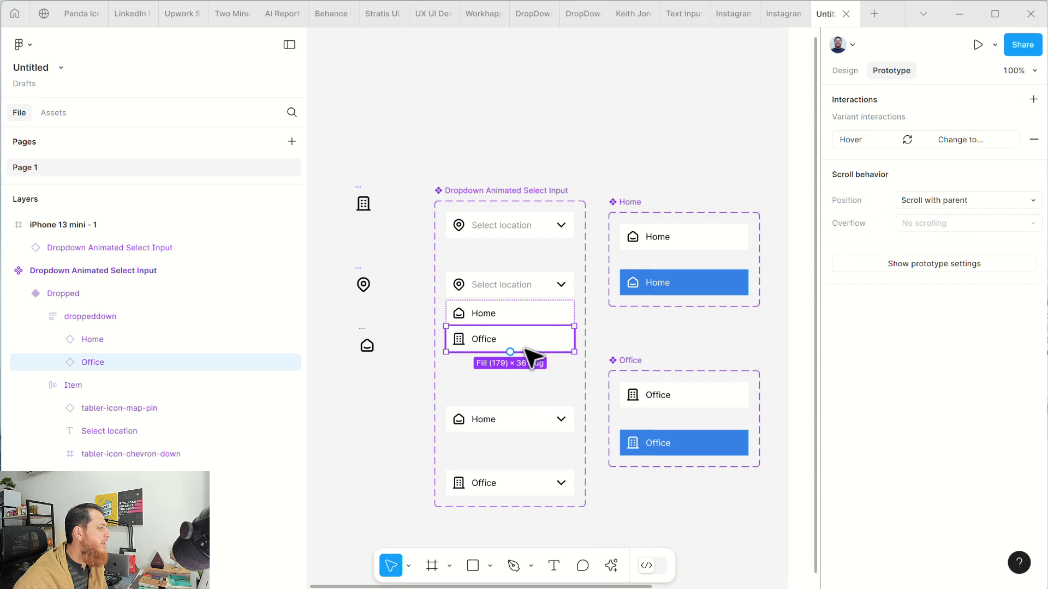
pyautogui.moveTo(510, 352); pyautogui.dragTo(501, 478)
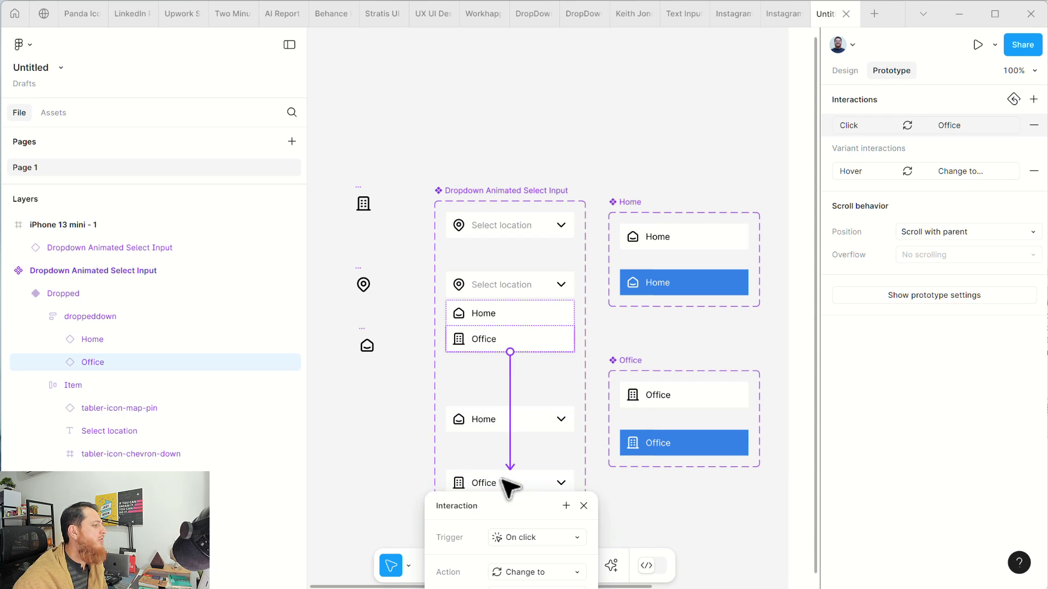
pyautogui.click(364, 430)
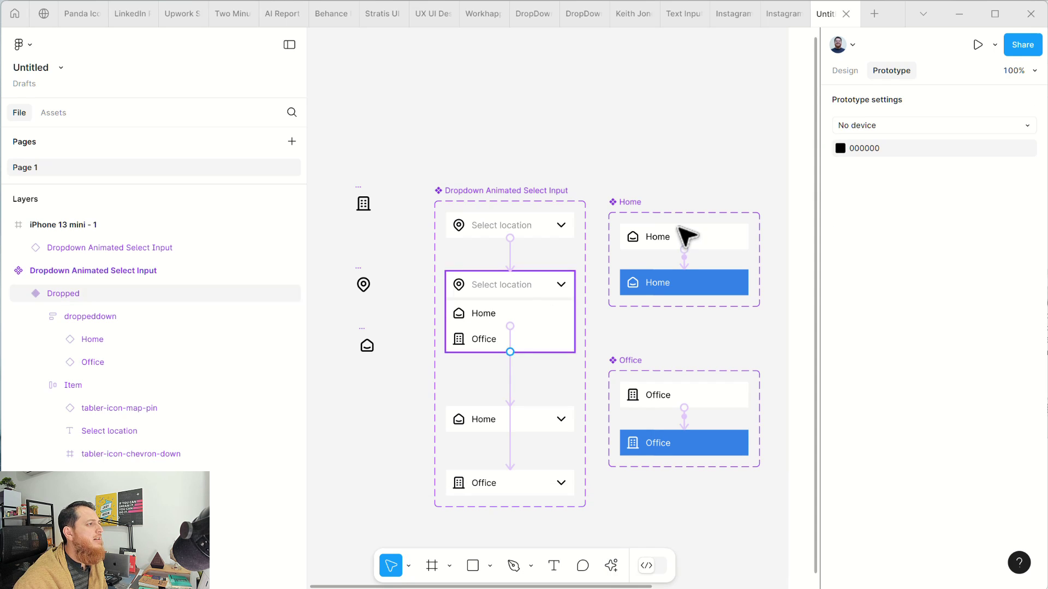
# - Change the fill of the iPhone 13 mini - 1 frame to light grey D5D1DA
pyautogui.moveTo(713, 164); pyautogui.dragTo(464, 201)
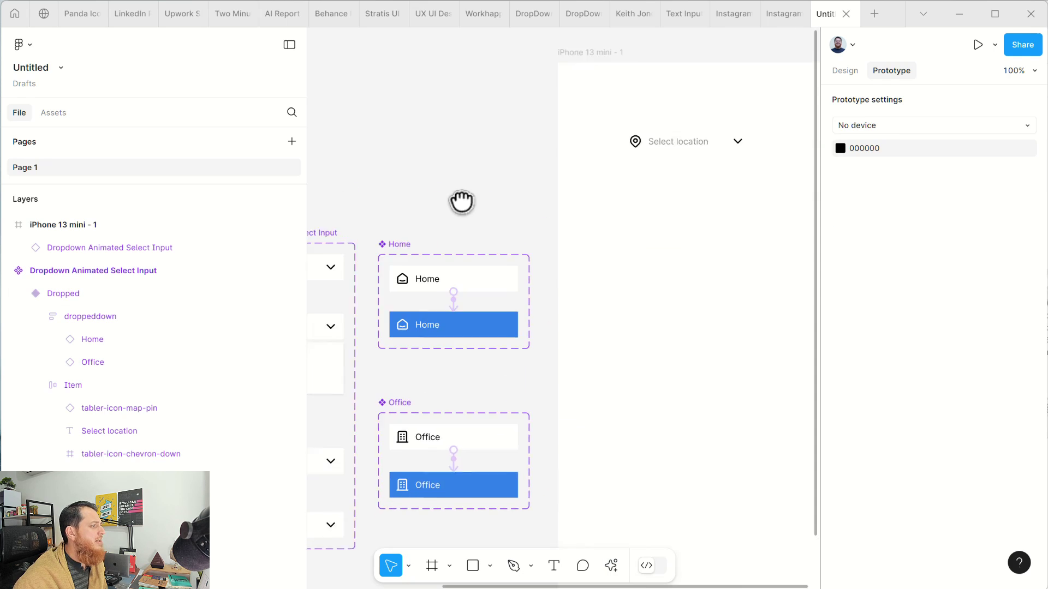
pyautogui.click(564, 63)
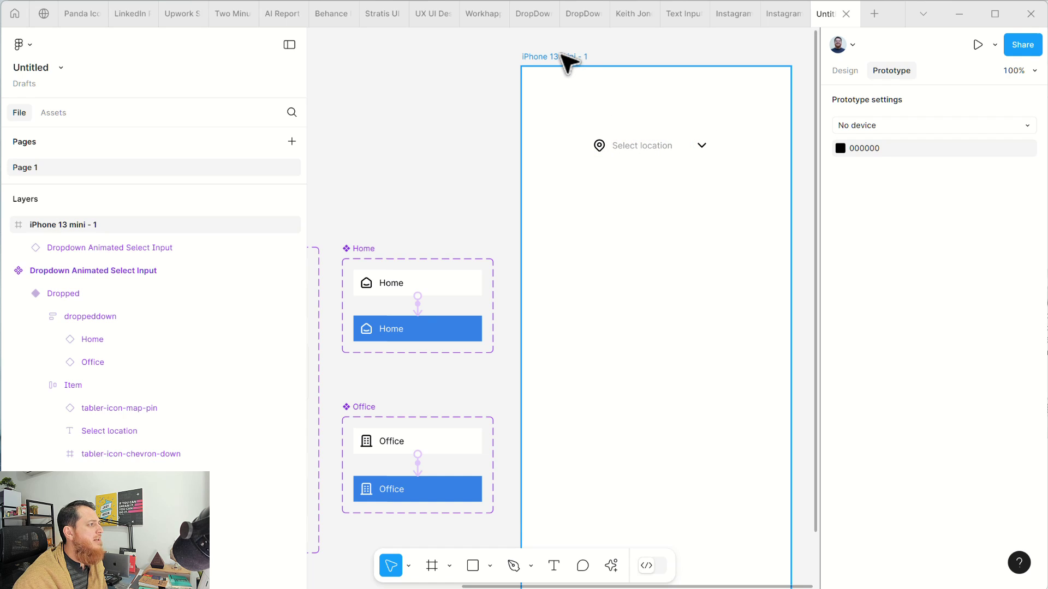
pyautogui.click(848, 70)
pyautogui.click(840, 410)
pyautogui.click(656, 255)
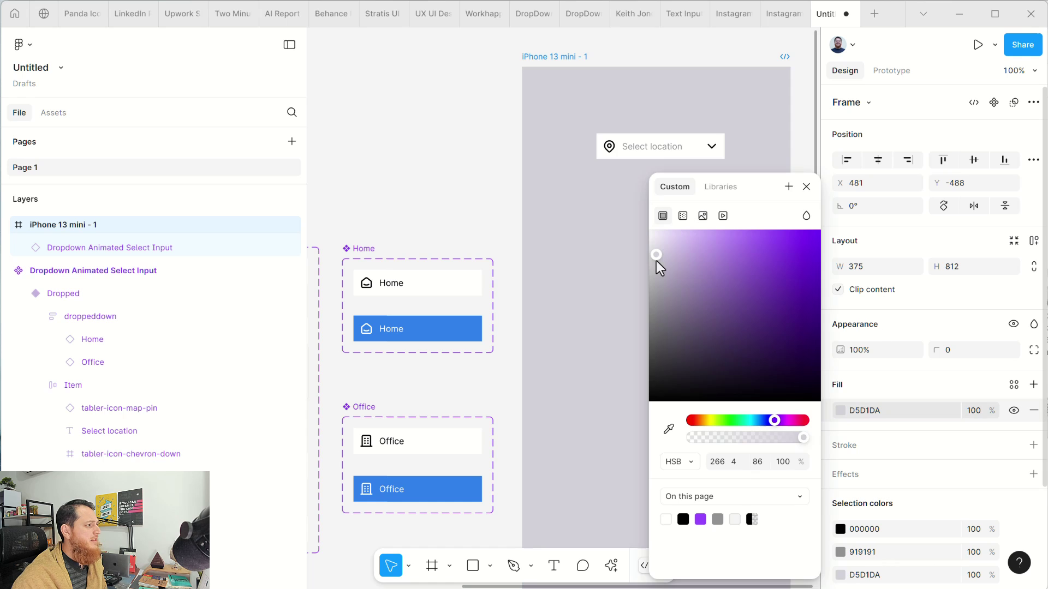
pyautogui.click(807, 186)
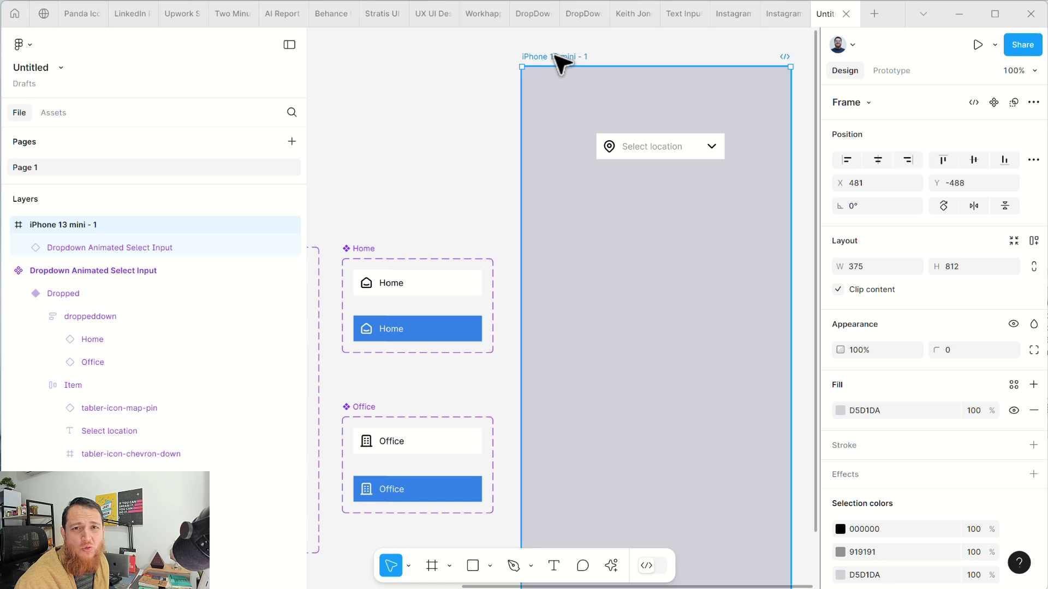
# - Add a flow starting point to the iPhone 13 mini - 1 frame
pyautogui.click(491, 80)
pyautogui.click(549, 57)
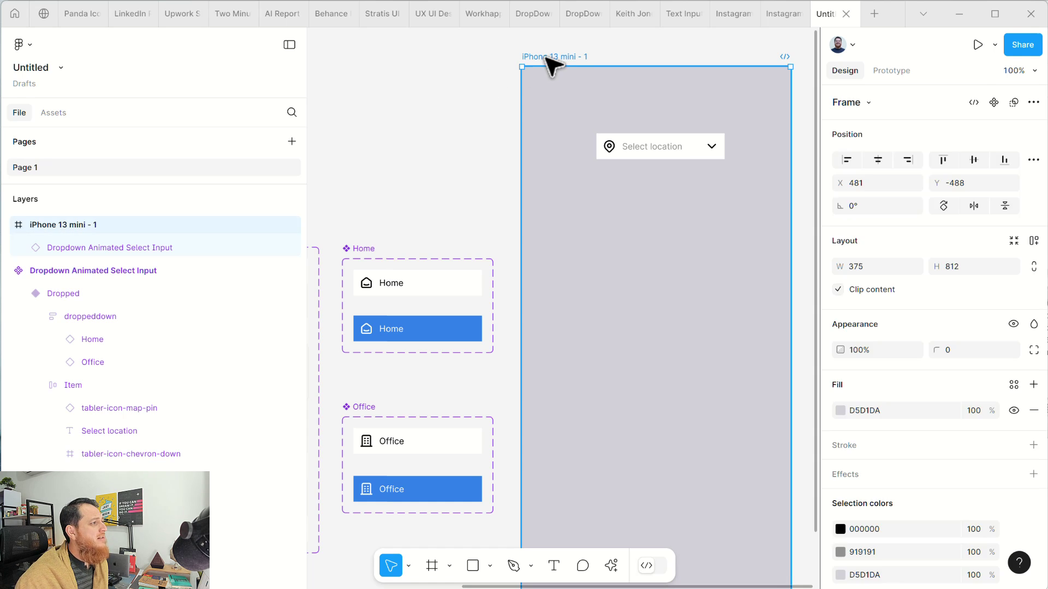
pyautogui.click(892, 71)
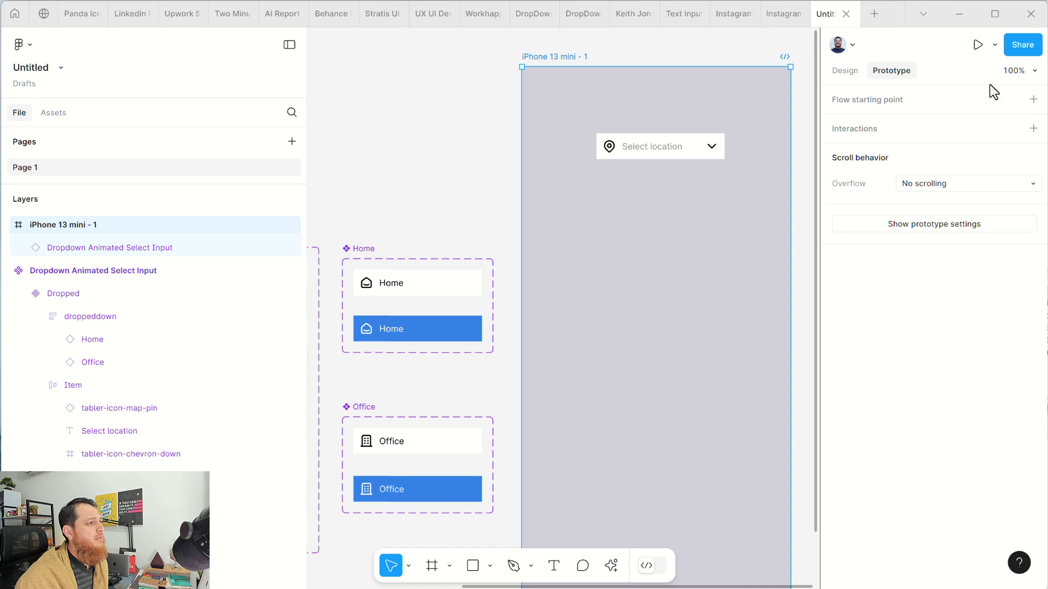
pyautogui.click(1033, 99)
# - Run the prototype, open the location dropdown and choose Home to test the selection
pyautogui.click(983, 44)
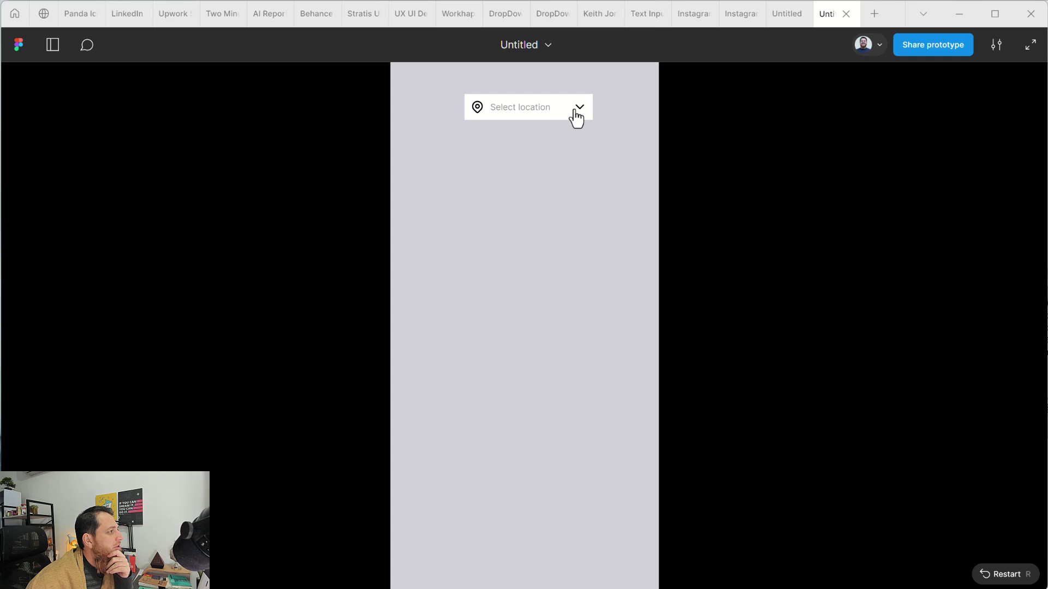
pyautogui.click(578, 116)
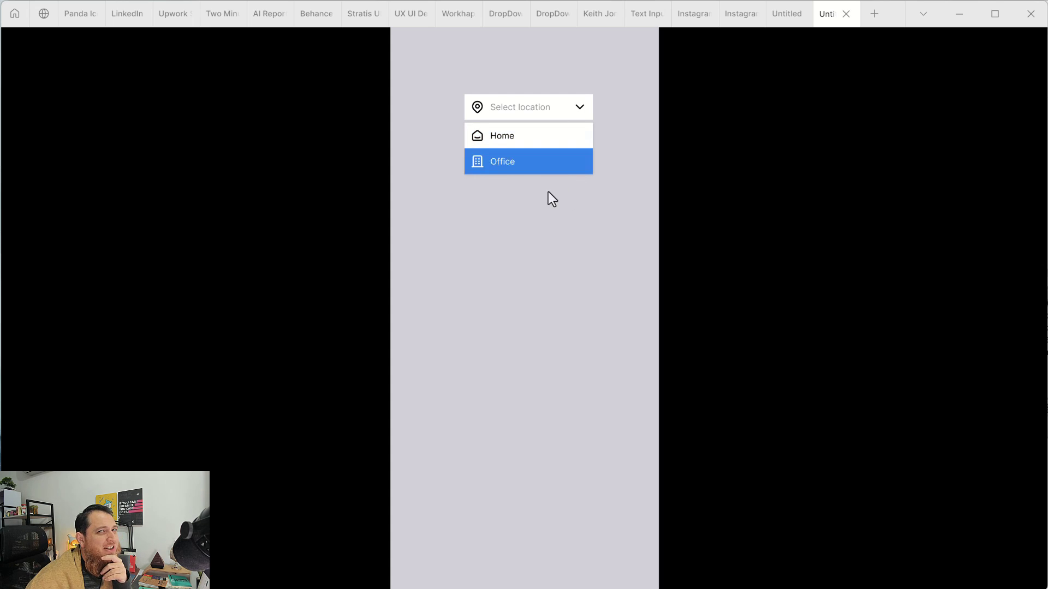
pyautogui.click(549, 148)
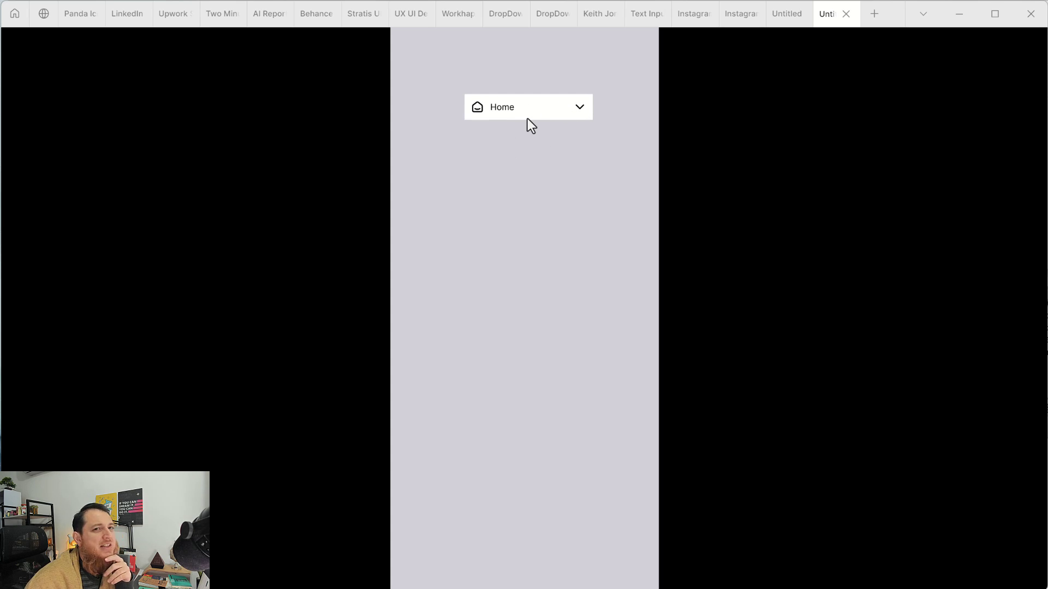
# - Back in the design file, add on-click interactions that change the Home and Office variants to Dropped with Smart animate, Quick, 600ms
pyautogui.click(774, 22)
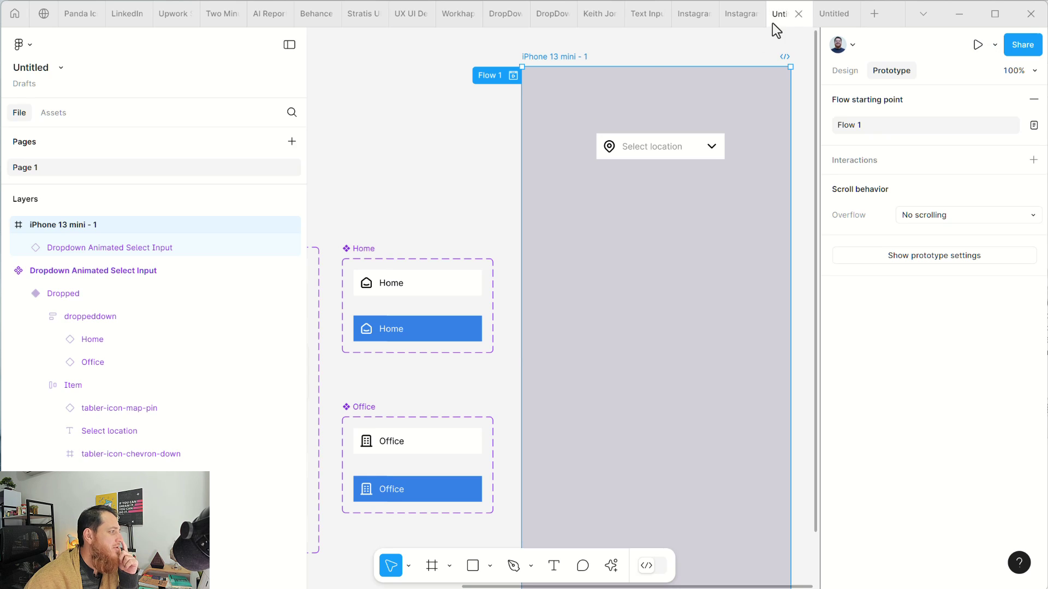
pyautogui.moveTo(489, 355); pyautogui.dragTo(746, 272)
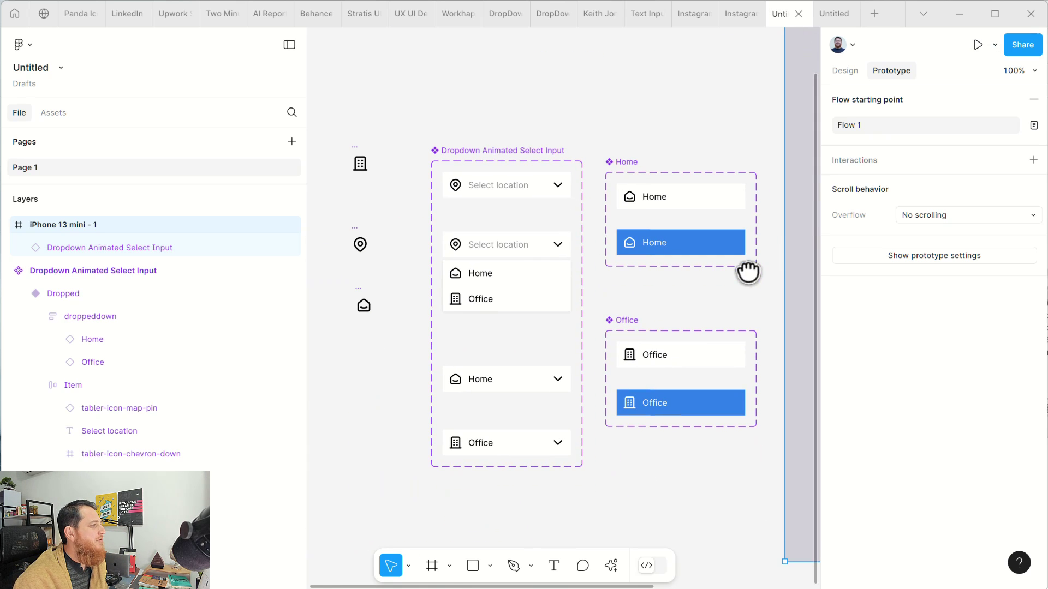
pyautogui.click(530, 376)
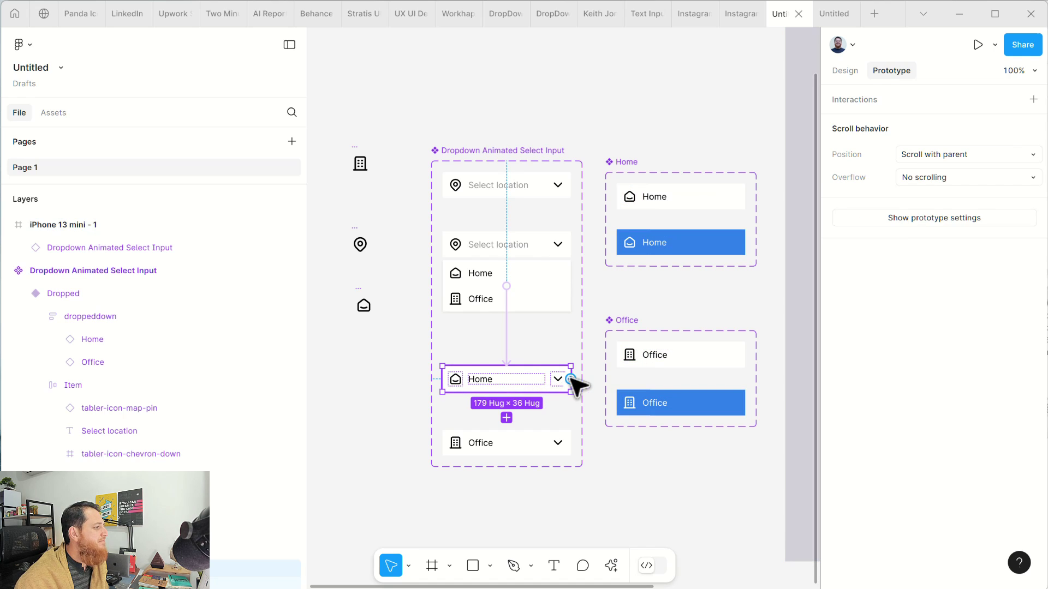
pyautogui.moveTo(571, 378); pyautogui.dragTo(532, 246)
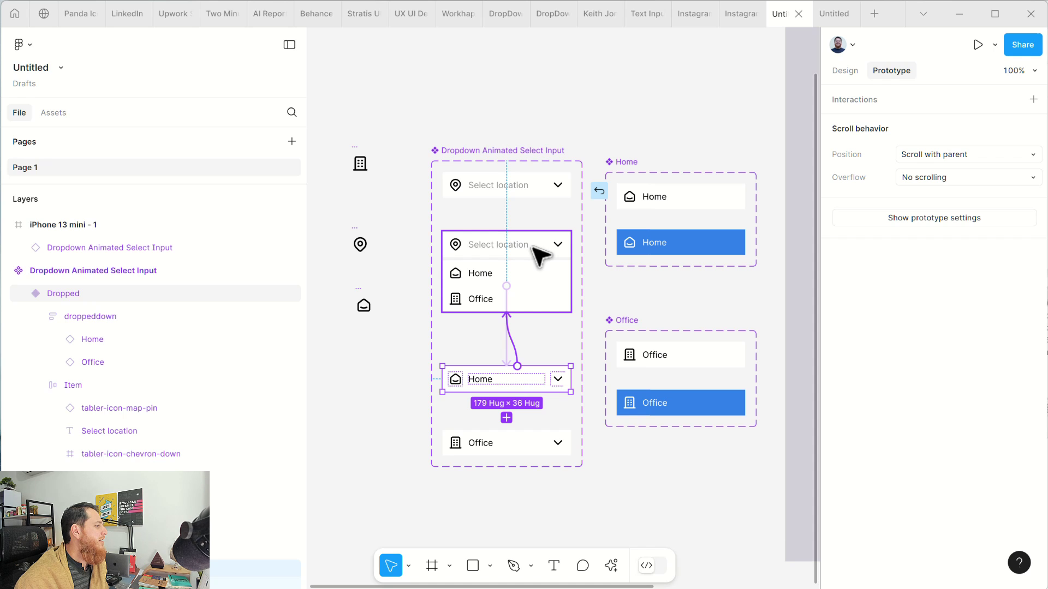
pyautogui.moveTo(532, 246); pyautogui.dragTo(534, 249)
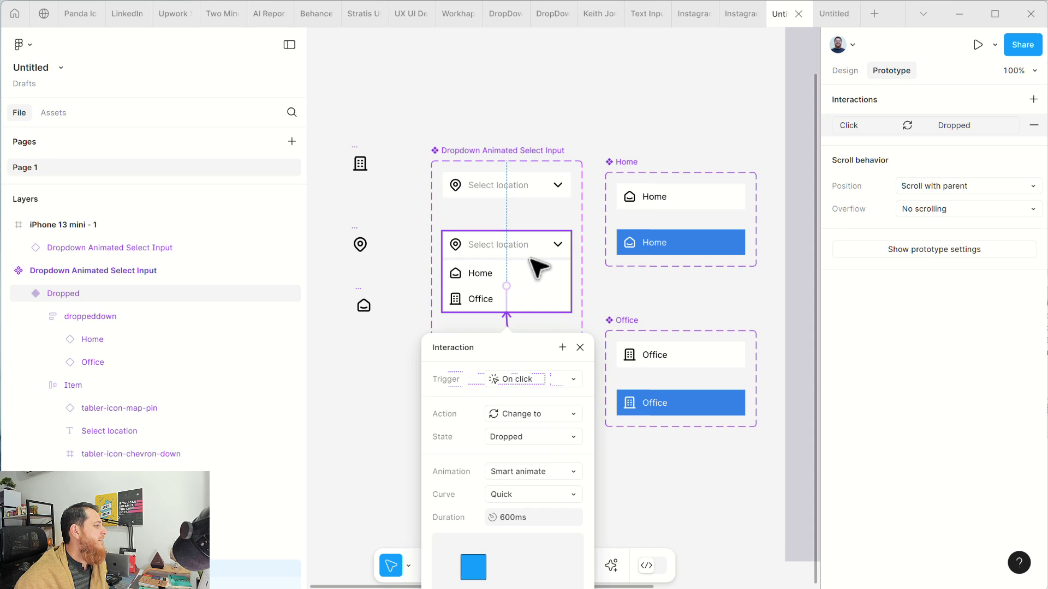
pyautogui.click(580, 349)
pyautogui.click(547, 446)
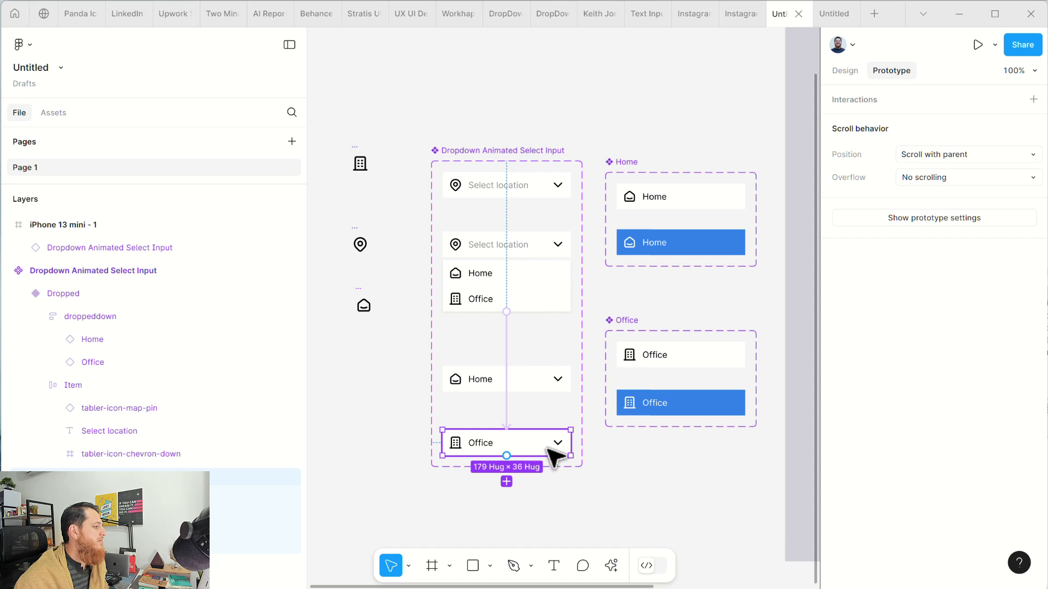
pyautogui.moveTo(571, 443); pyautogui.dragTo(547, 296)
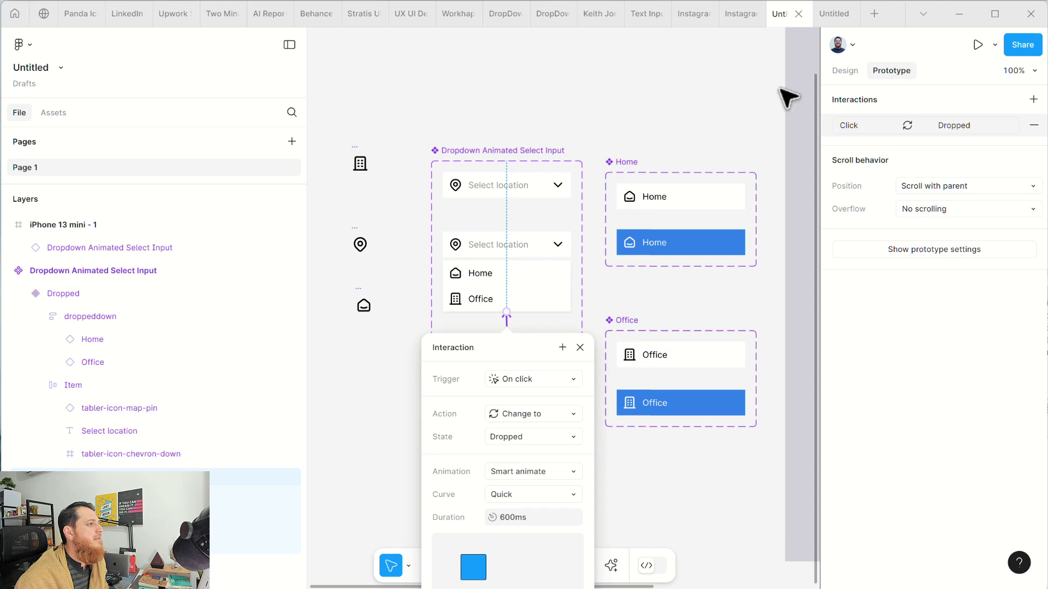
# - Test the running prototype by repeatedly reopening the dropdown and switching the selection between Office and Home
pyautogui.click(835, 14)
pyautogui.click(583, 109)
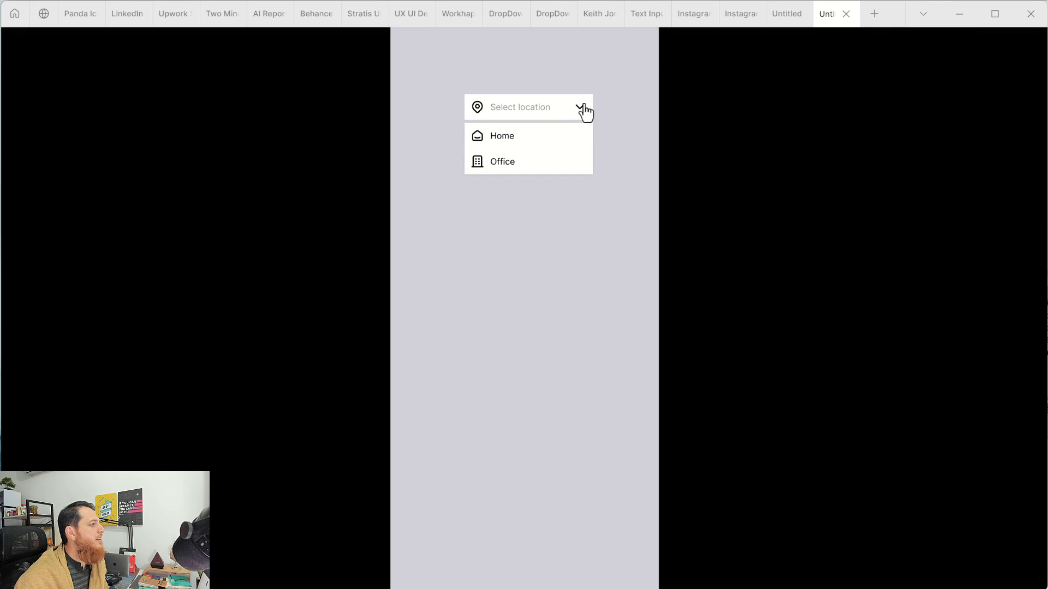
pyautogui.click(553, 163)
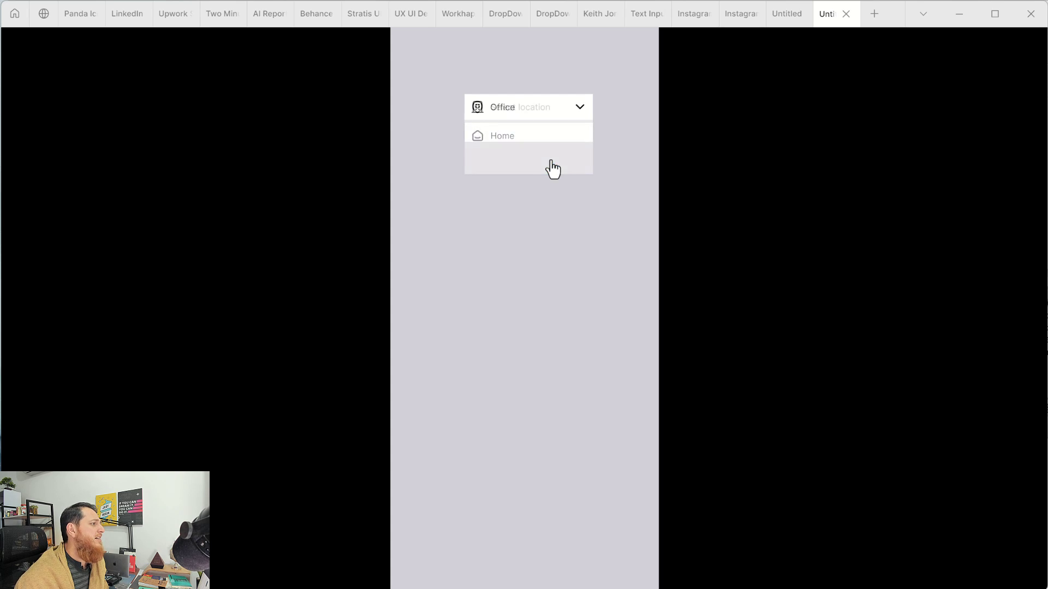
pyautogui.click(579, 112)
pyautogui.click(564, 146)
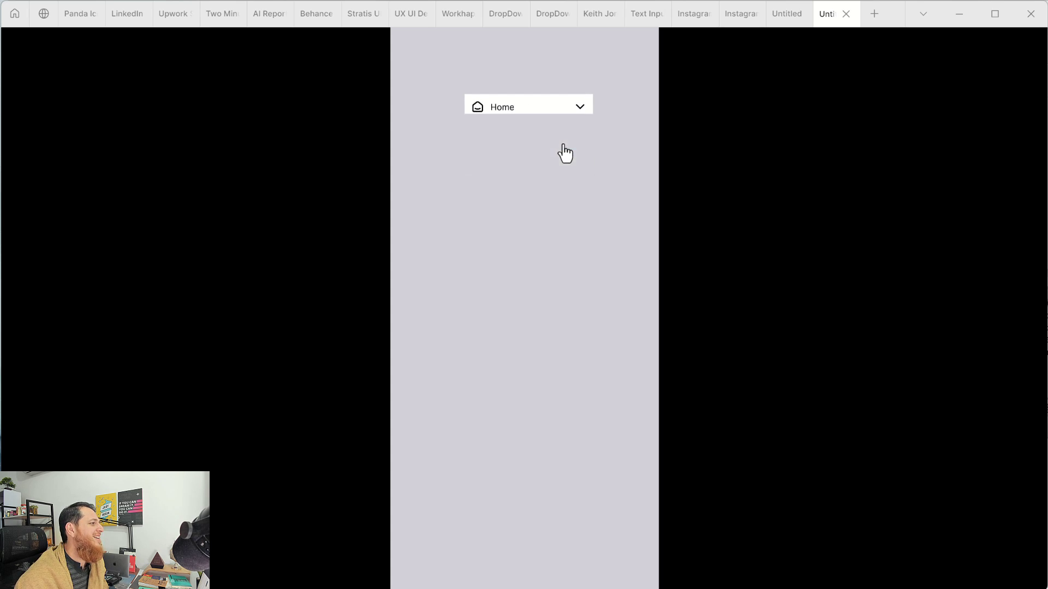
pyautogui.click(569, 115)
pyautogui.click(560, 163)
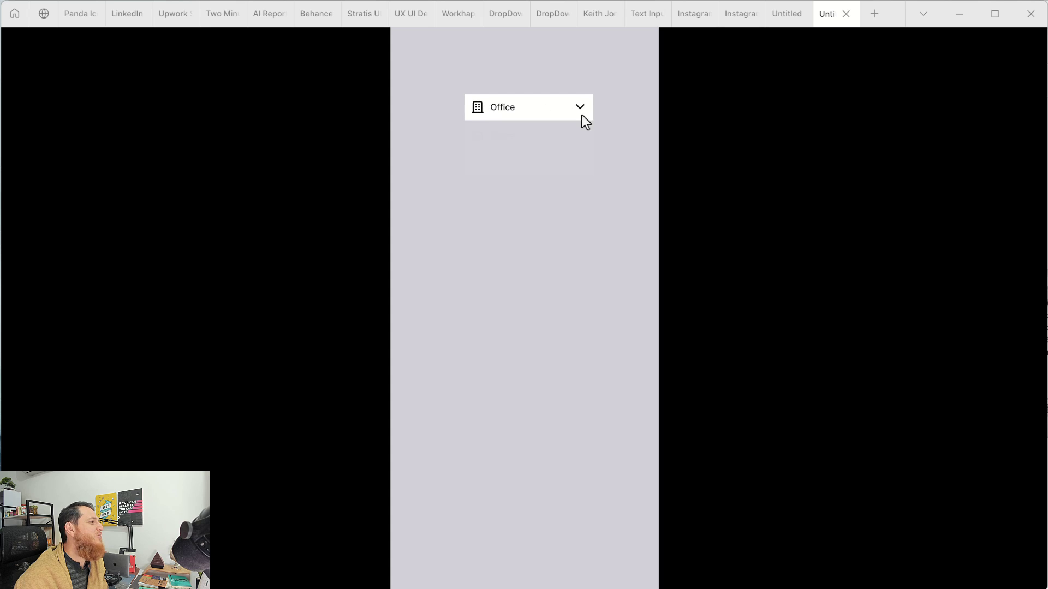
pyautogui.click(582, 115)
pyautogui.click(563, 148)
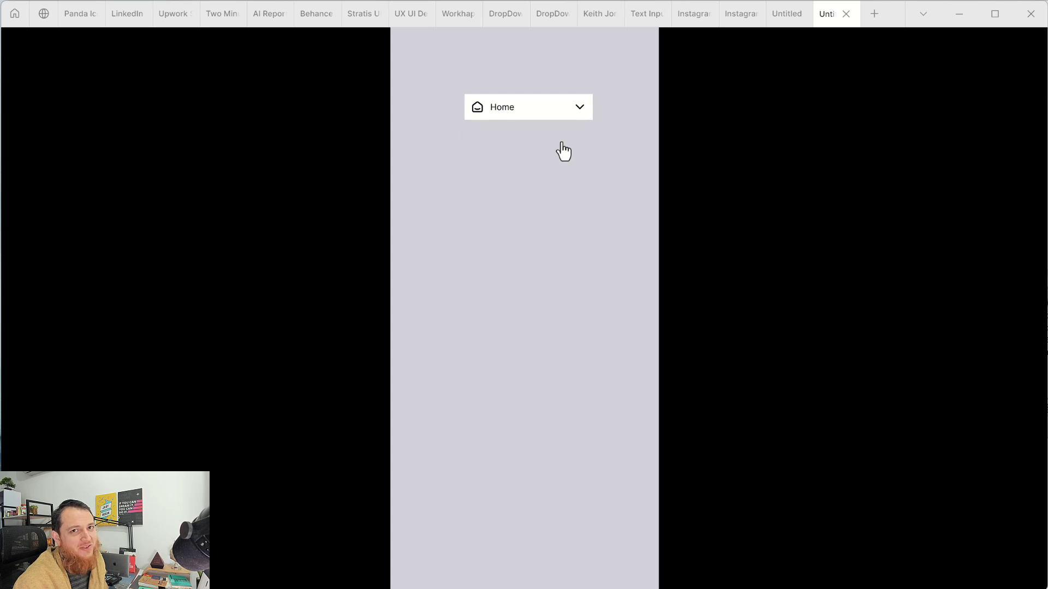
# - Choose Office, Home and Office again from the prototype's location dropdown to check the animated selection changes
pyautogui.click(576, 115)
pyautogui.click(557, 161)
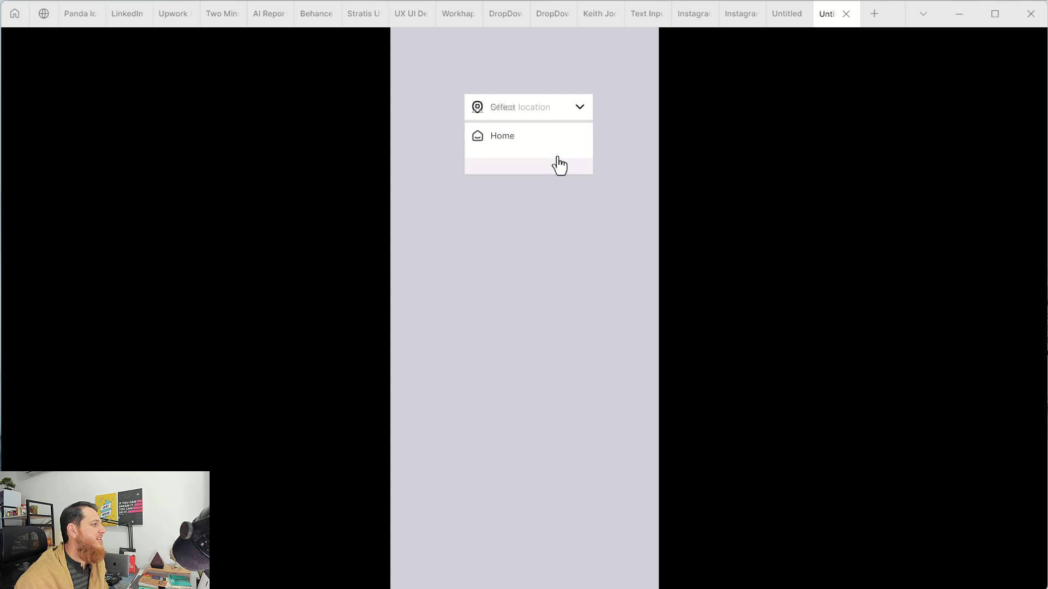
pyautogui.click(577, 115)
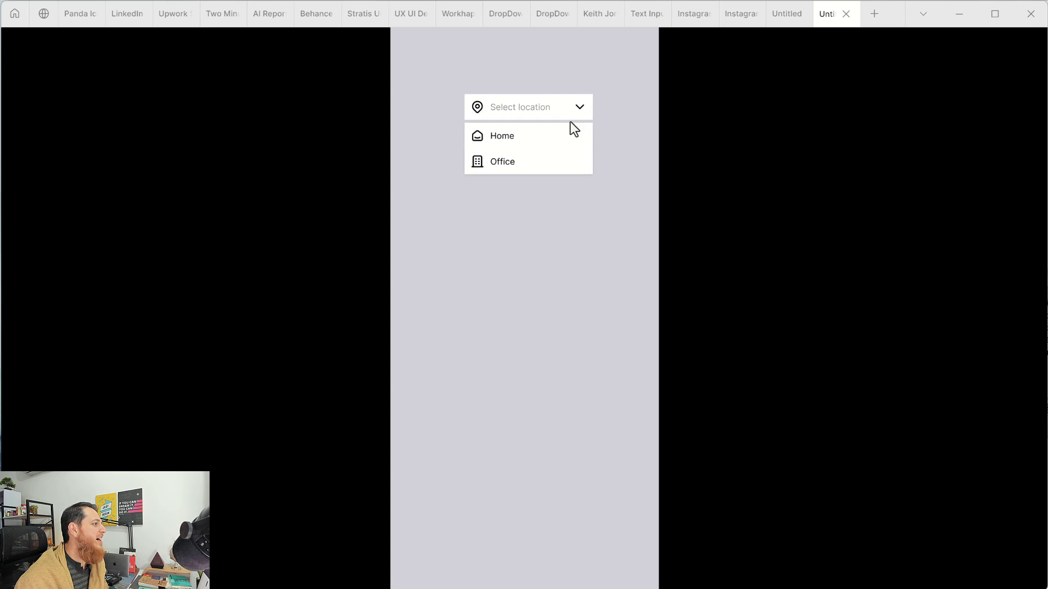
pyautogui.click(557, 147)
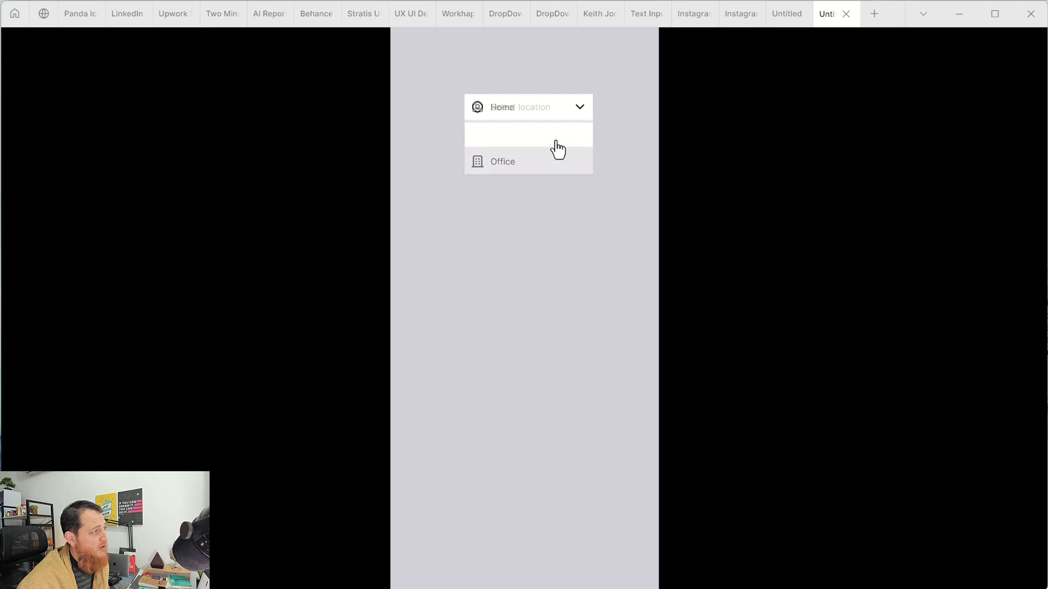
pyautogui.click(583, 114)
pyautogui.click(561, 164)
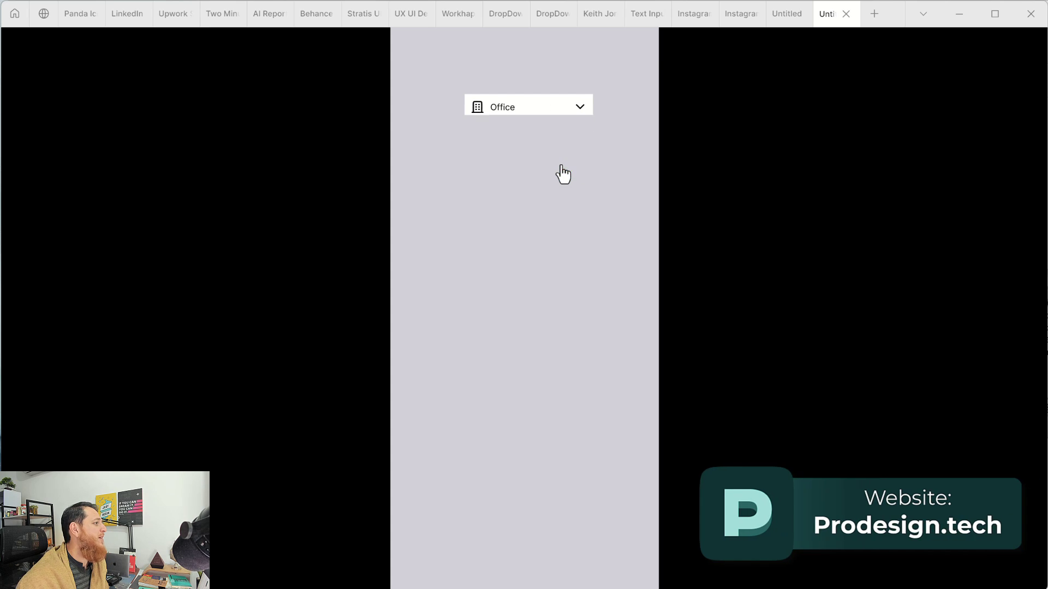
# - Return to the design file, close the open interaction settings and deselect the variant
pyautogui.click(788, 16)
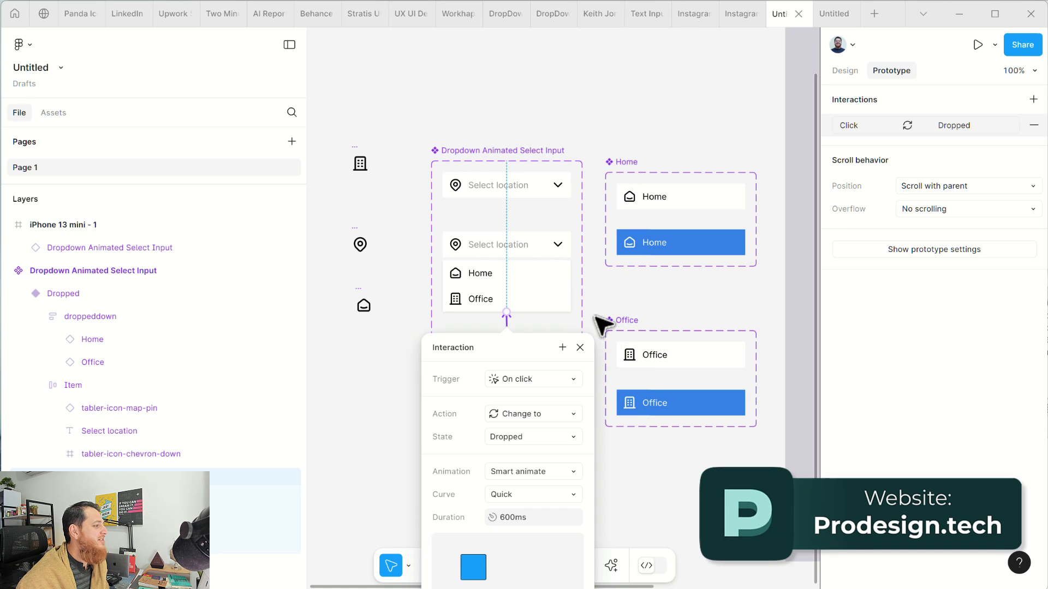
pyautogui.click(580, 347)
pyautogui.click(375, 384)
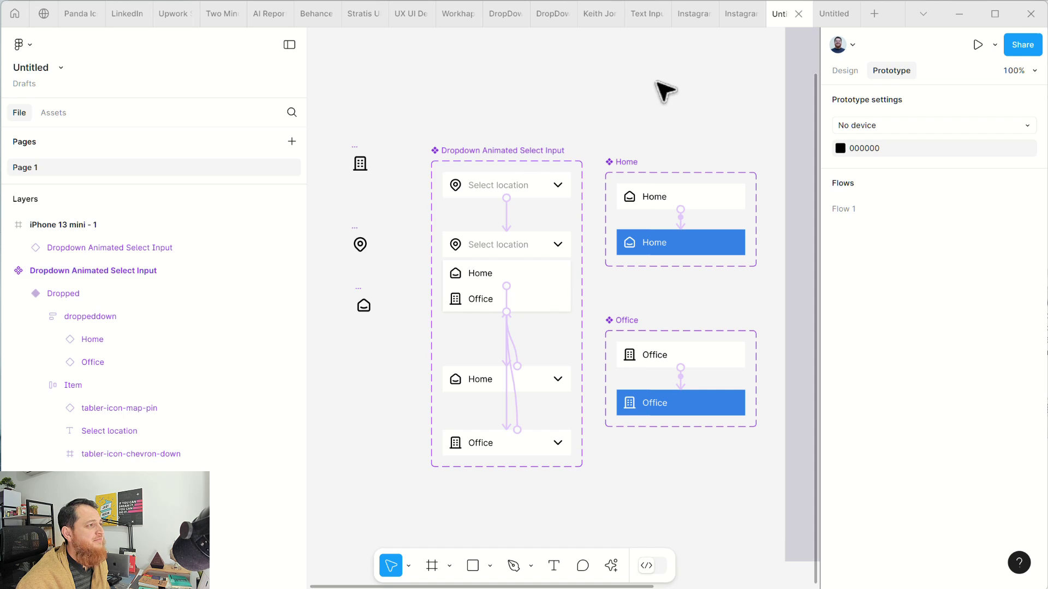
# - Run the prototype again, retest the dropdown by choosing Office, Home and Office, and return to the design file
pyautogui.hotkey('ctrl', 'alt', 'Return')
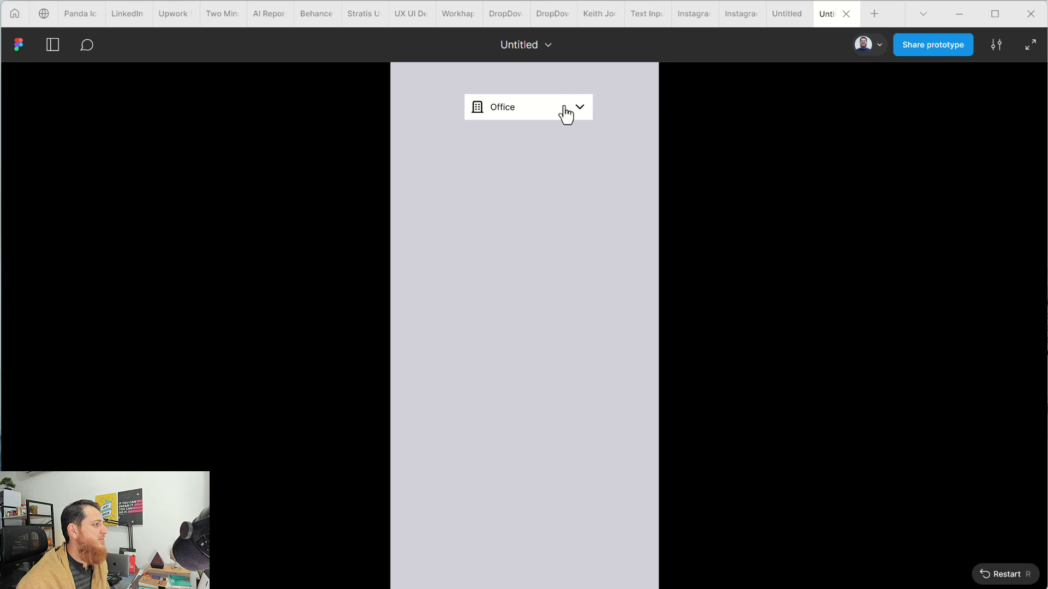
pyautogui.click(566, 113)
pyautogui.click(533, 157)
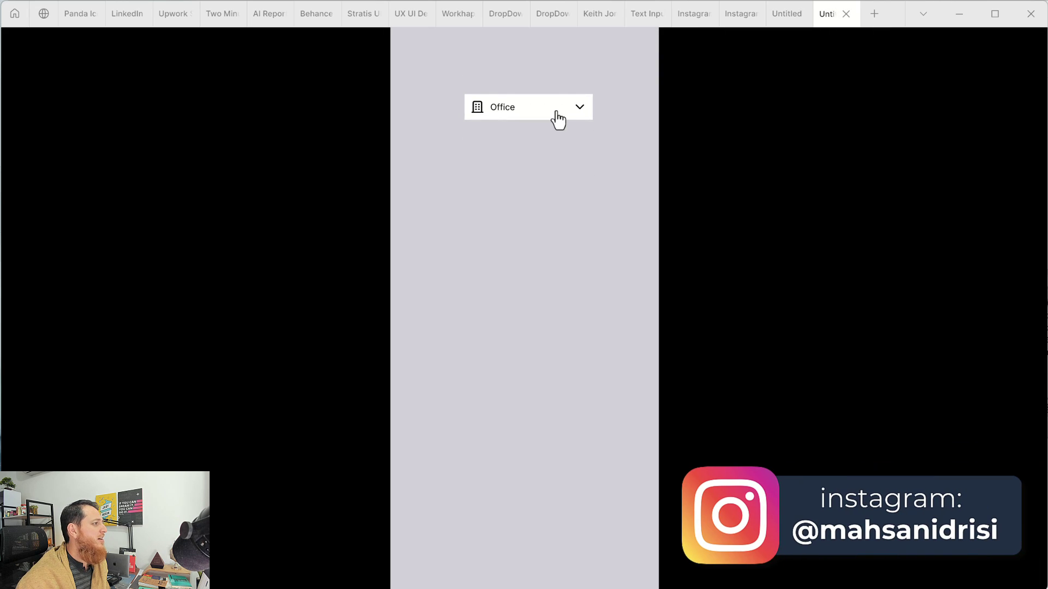
pyautogui.click(557, 119)
pyautogui.click(545, 139)
pyautogui.click(549, 119)
pyautogui.click(542, 164)
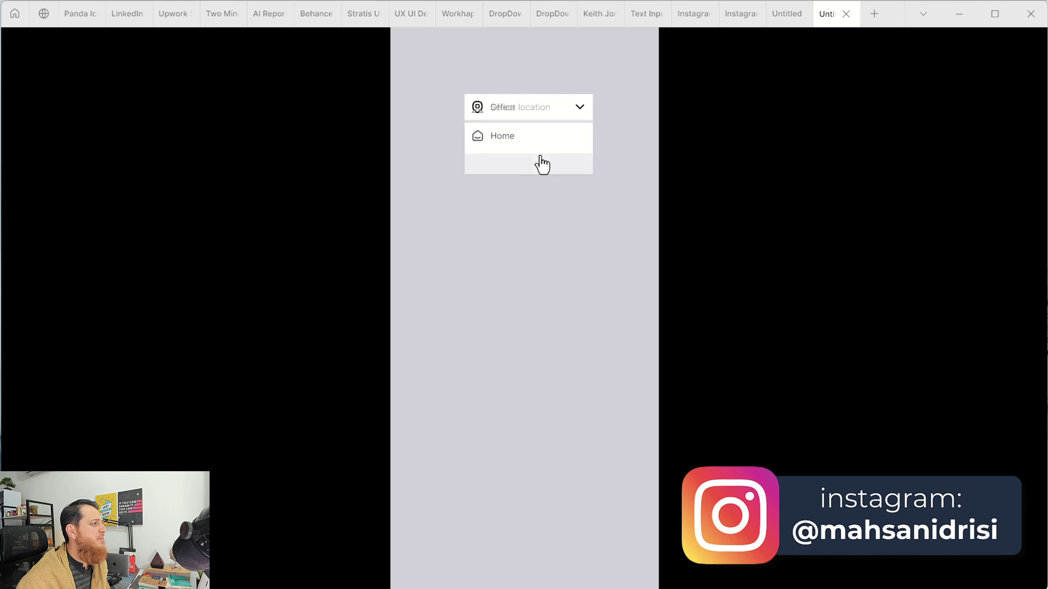
pyautogui.click(785, 15)
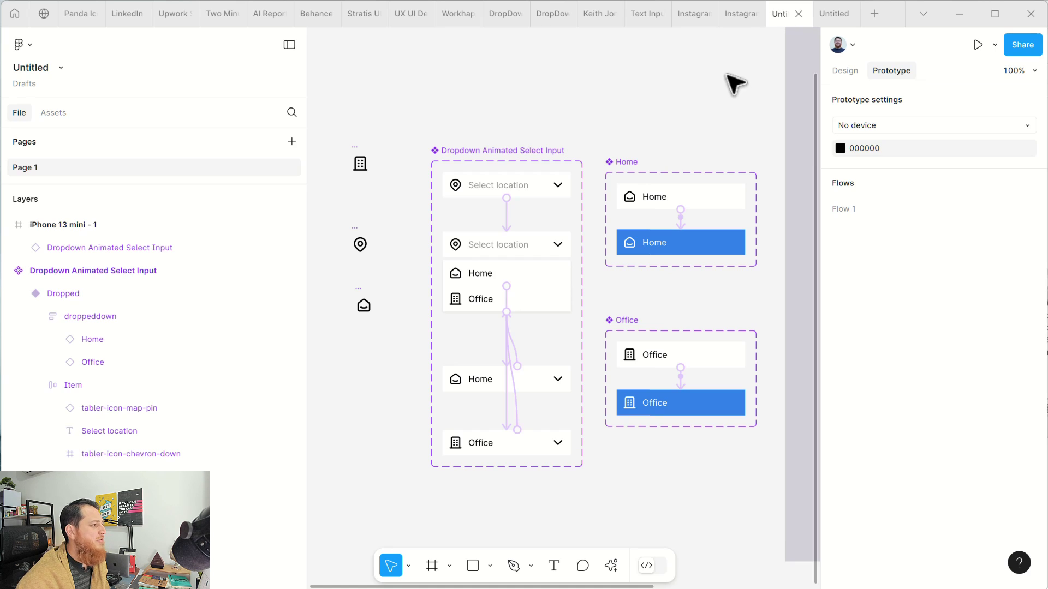